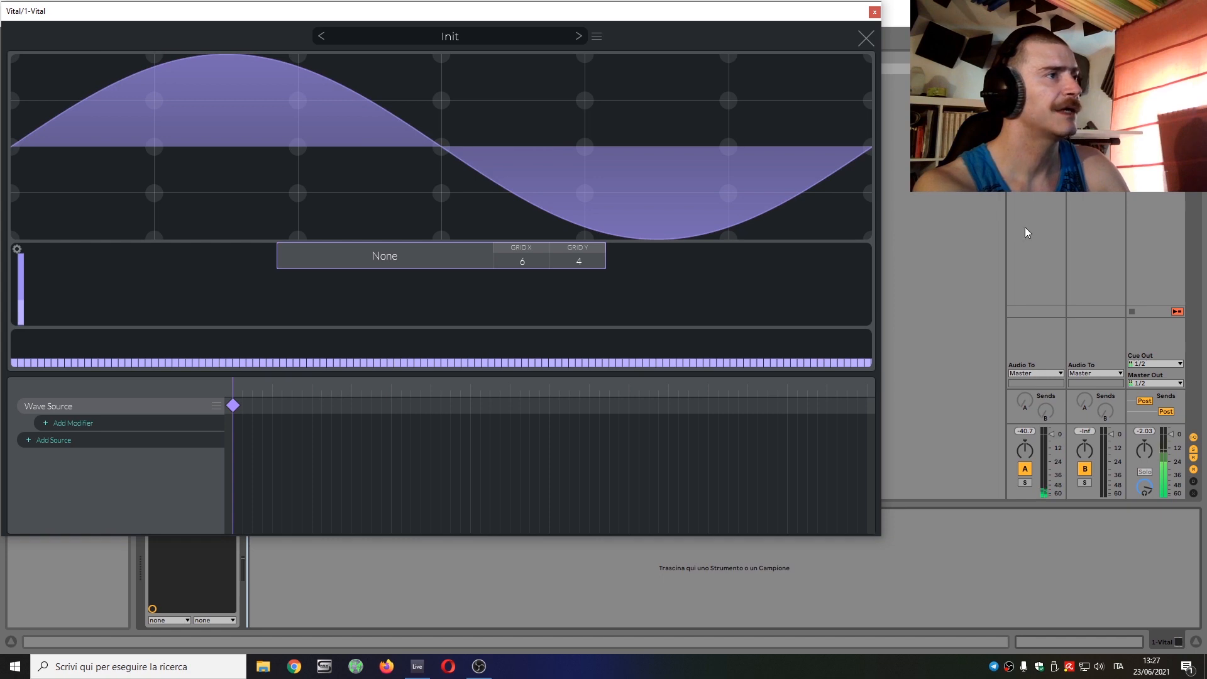
- Close the wavetable editor and shape LFO 1 into a full-width rising ramp with Keytrack frequency and no smoothing
click(866, 38)
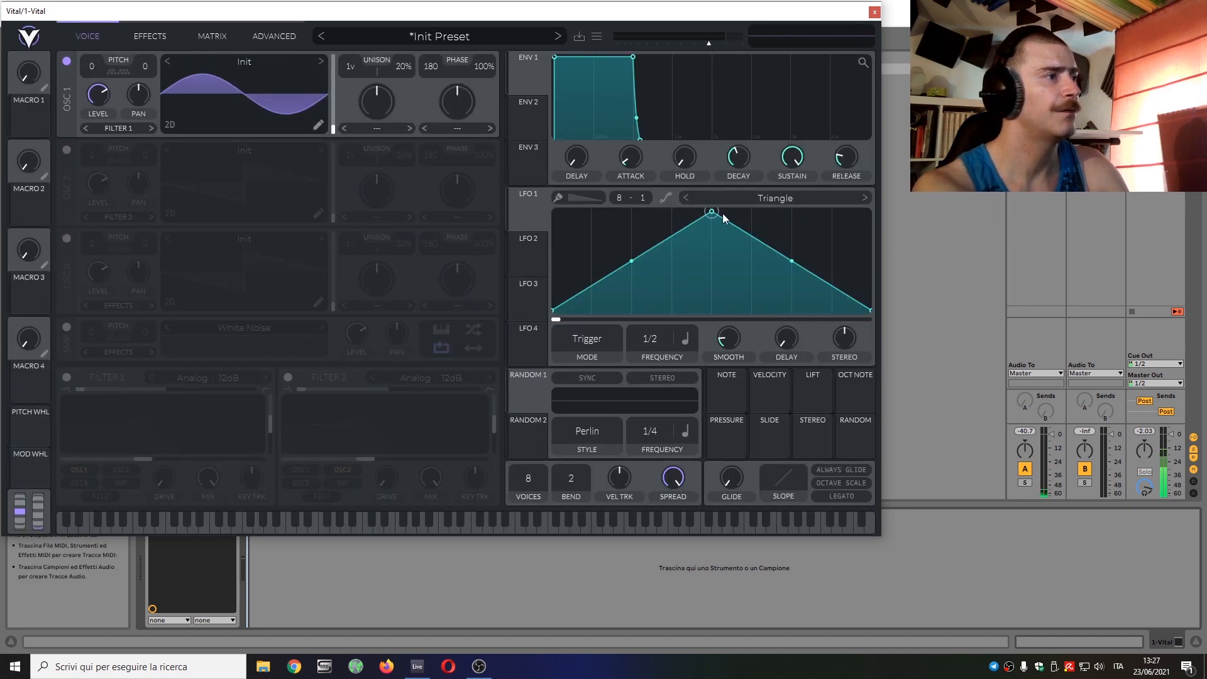
drag(712, 212, 870, 212)
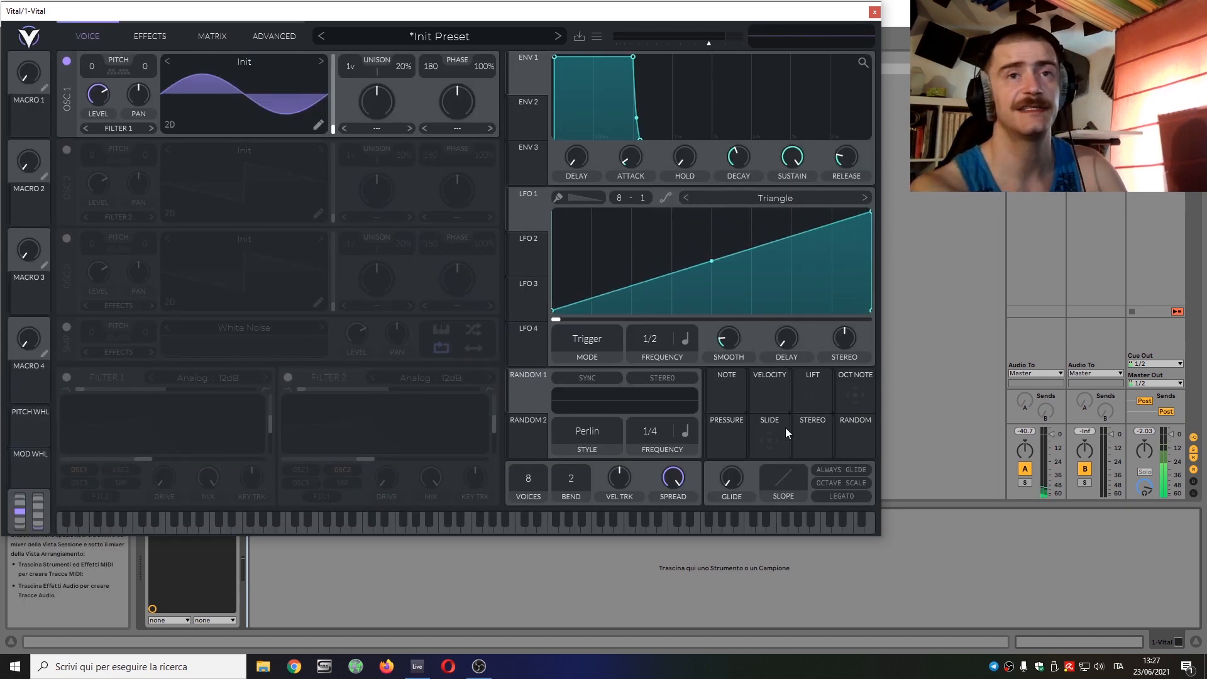
click(686, 340)
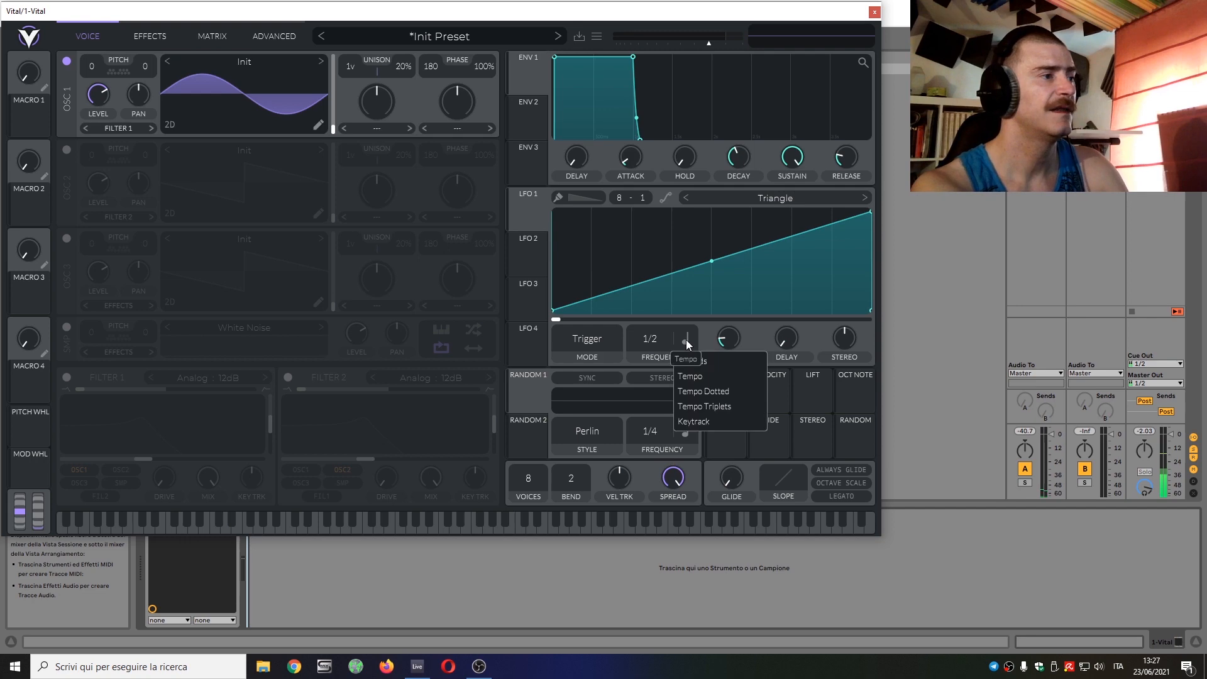
click(707, 420)
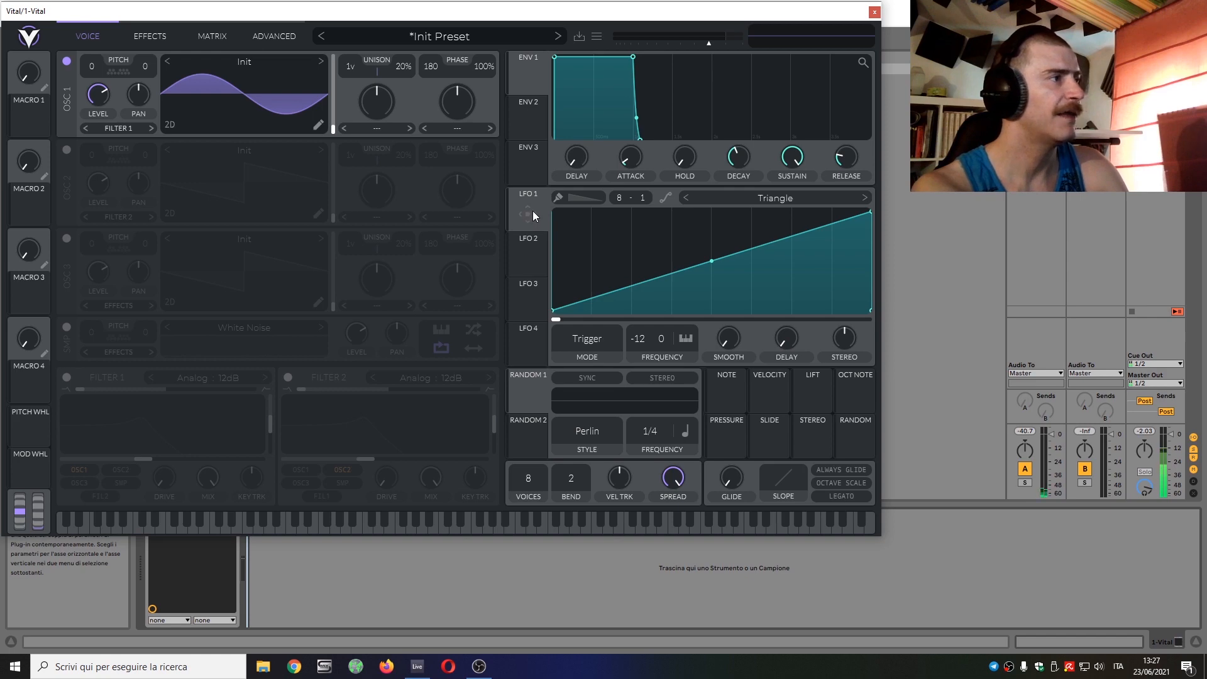
- Route LFO 1 to oscillator 1's phase and audition the user sine remap shapes for that modulation, settling on 8sines
drag(534, 210, 432, 90)
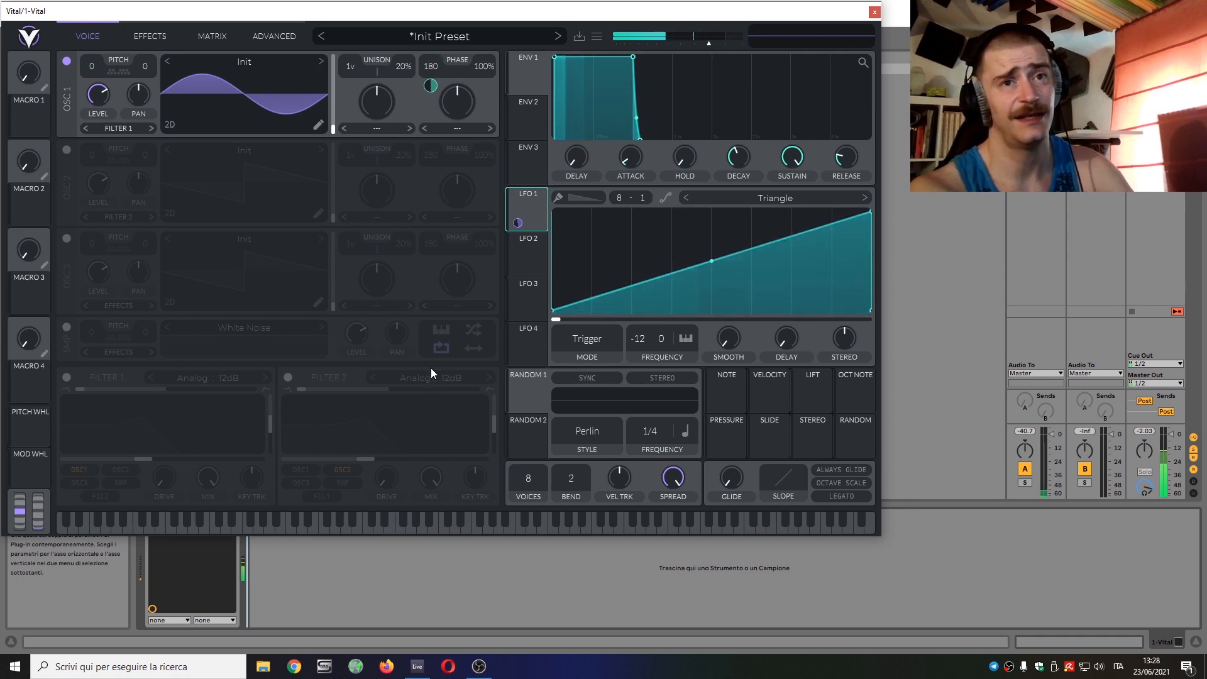
click(205, 36)
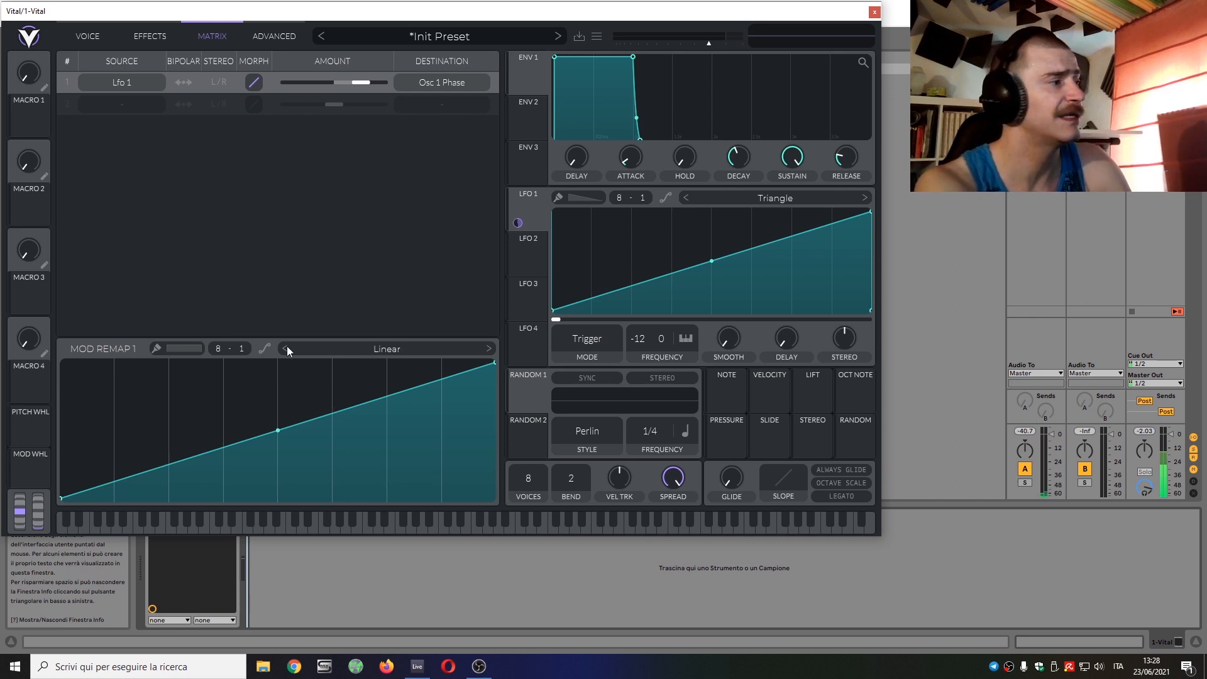
click(374, 354)
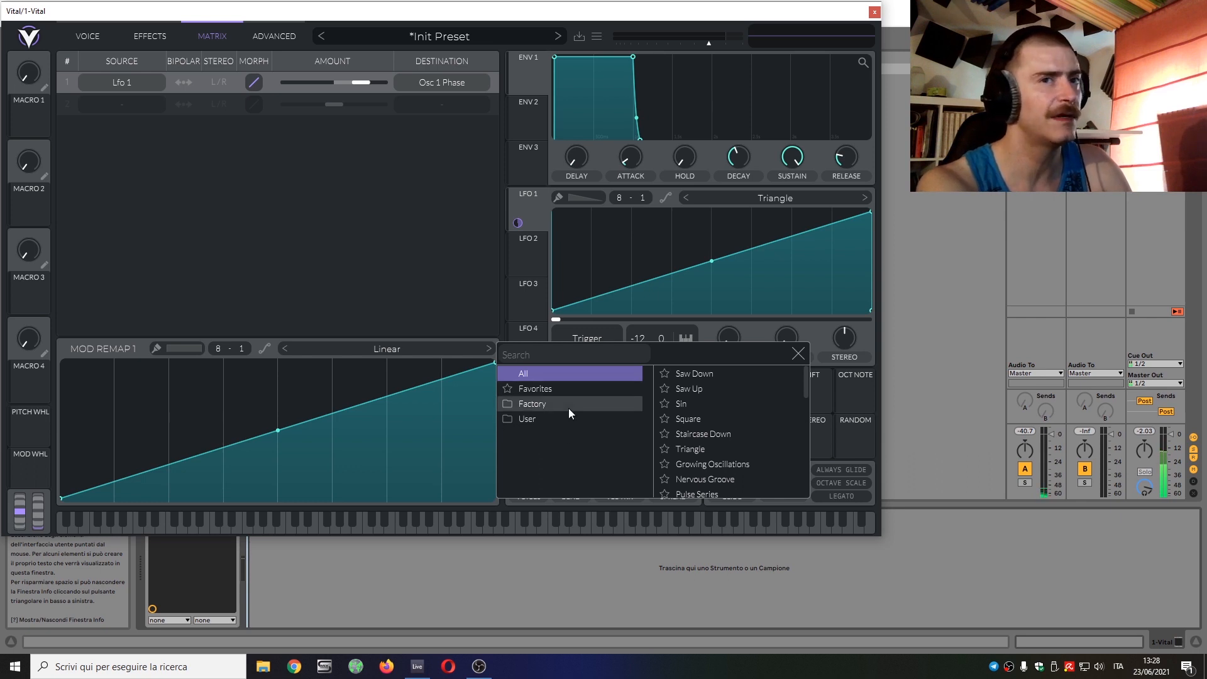
click(520, 423)
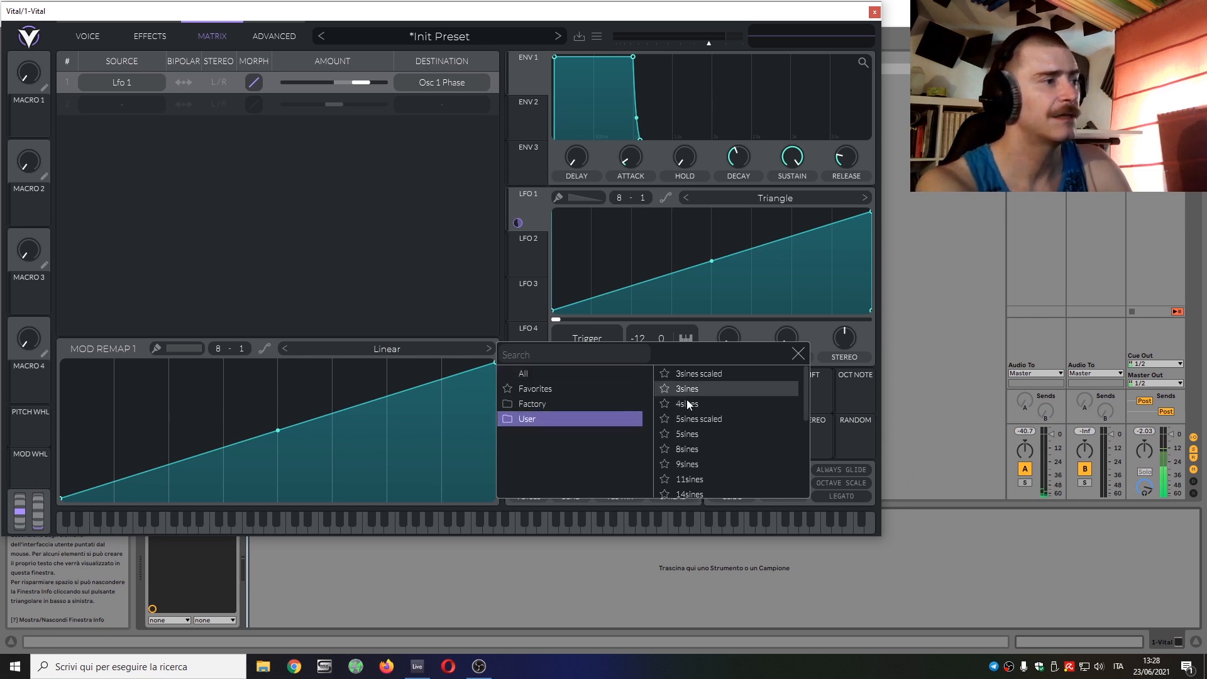
click(689, 464)
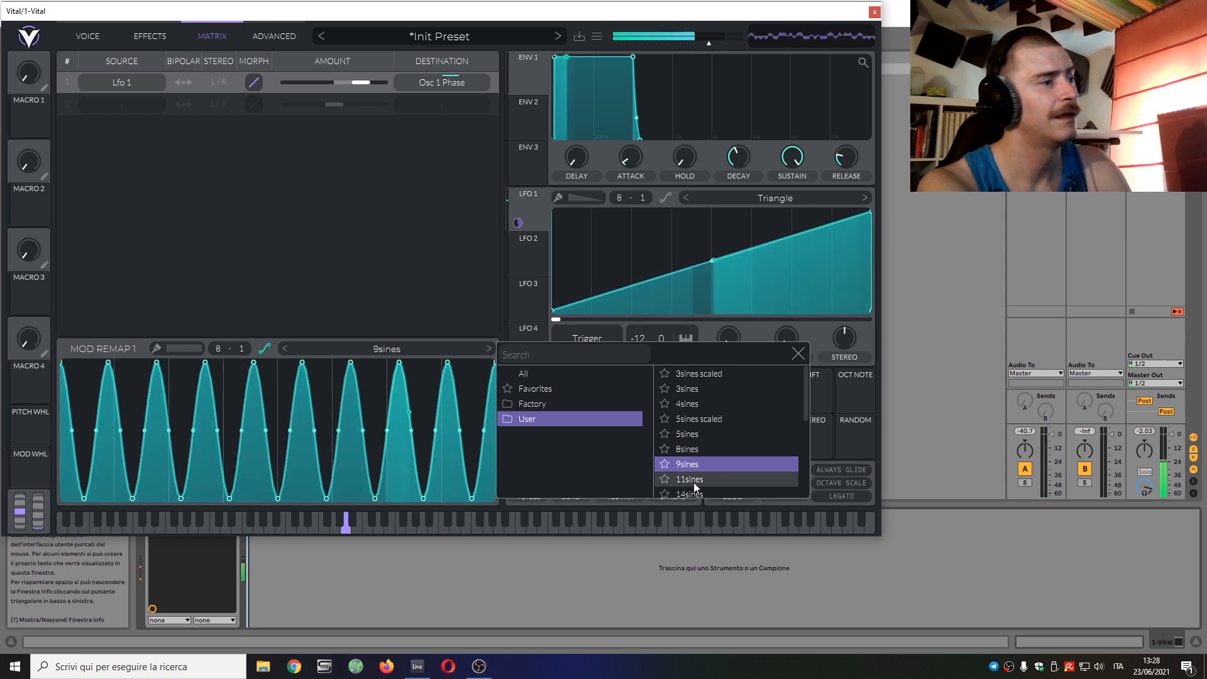
click(693, 481)
click(696, 494)
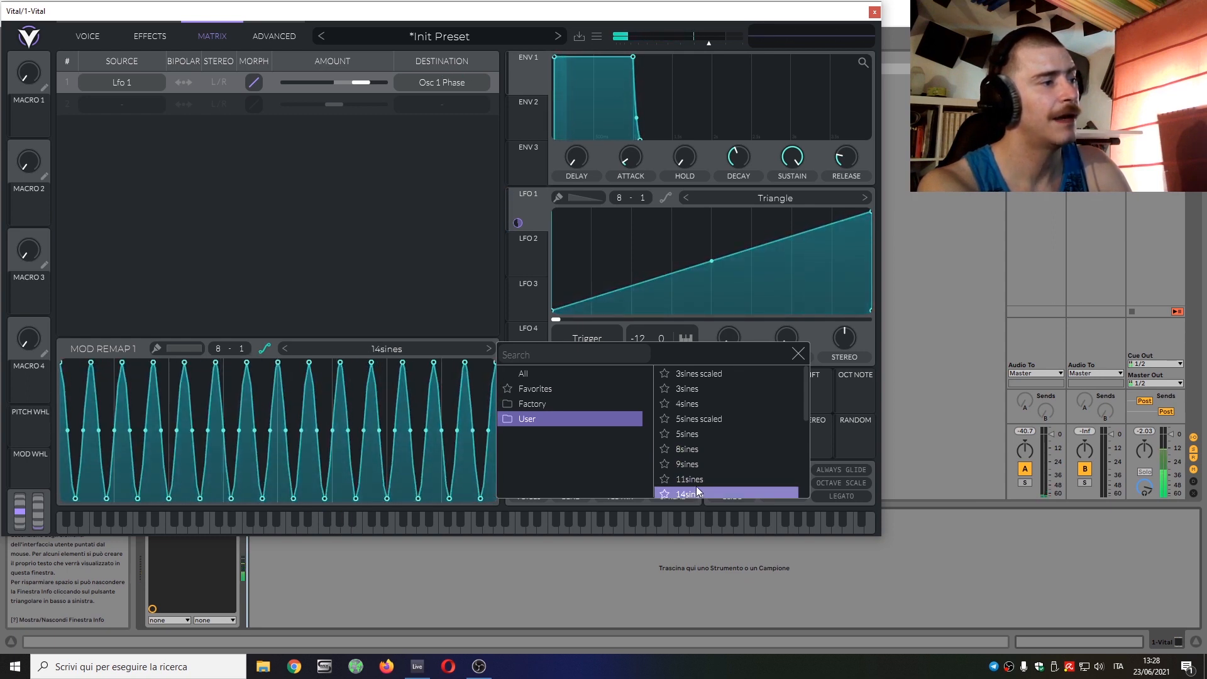
click(696, 464)
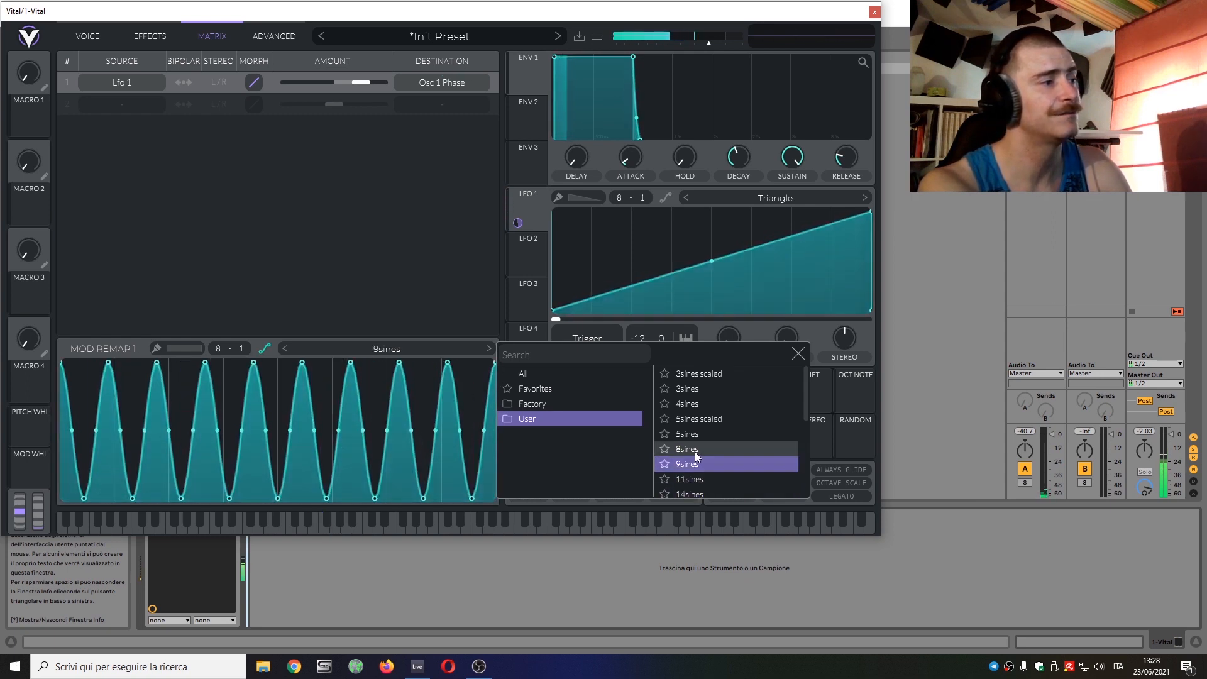
click(695, 450)
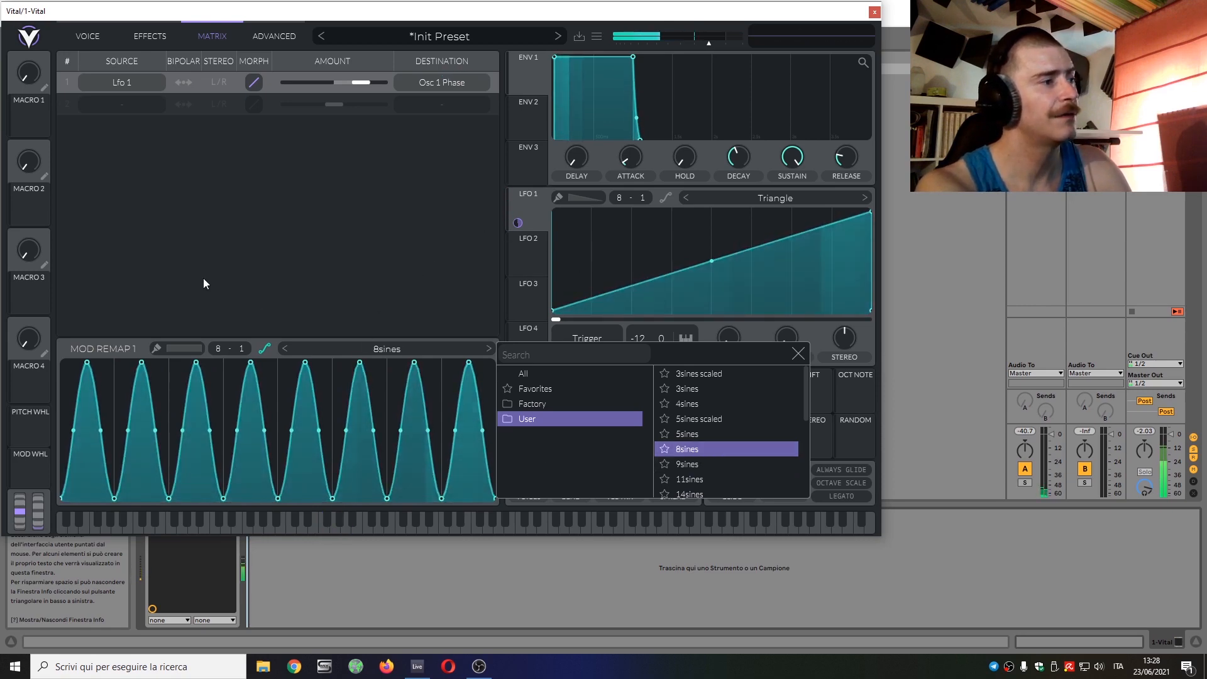
click(798, 352)
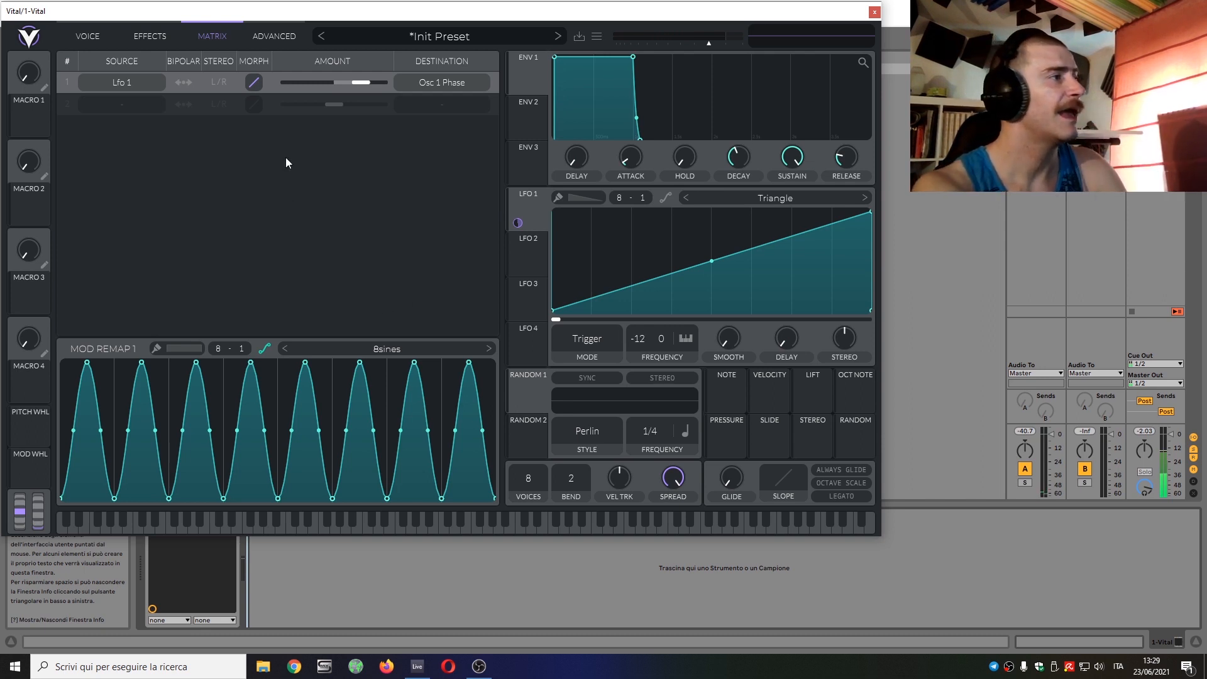
- Reset the LFO 1 to Osc 1 Phase amount to zero and shape envelope 2 as a straight decay with zero sustain
double_click(361, 85)
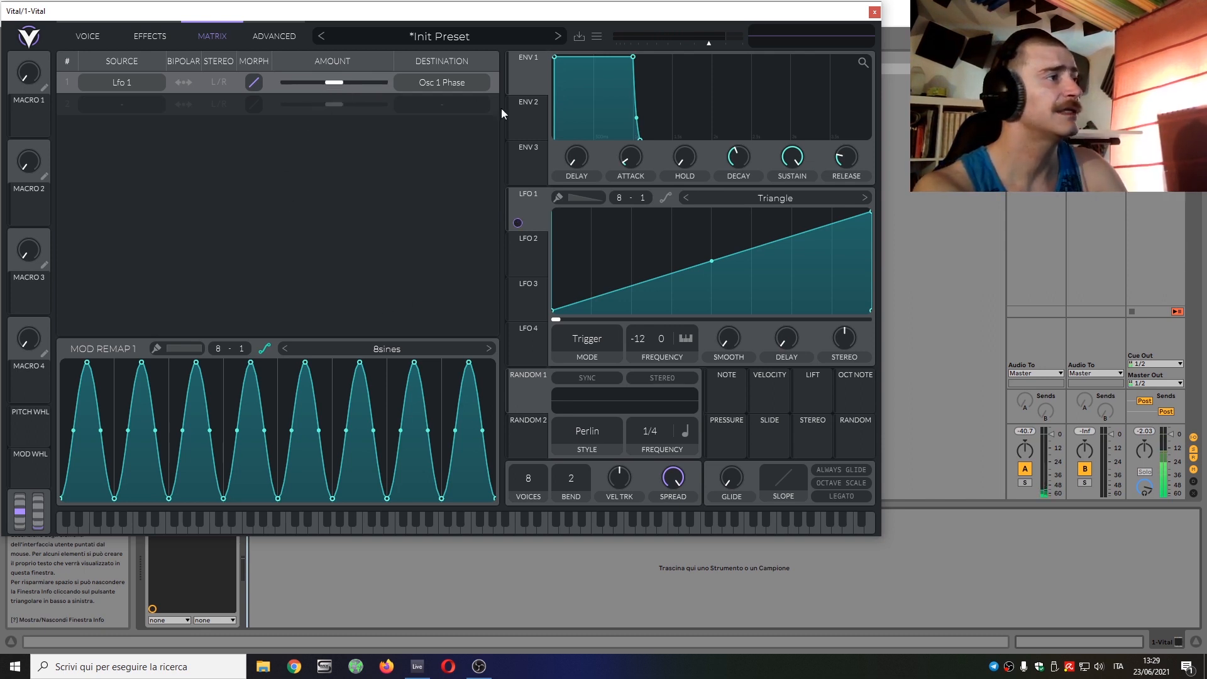
drag(633, 64, 724, 169)
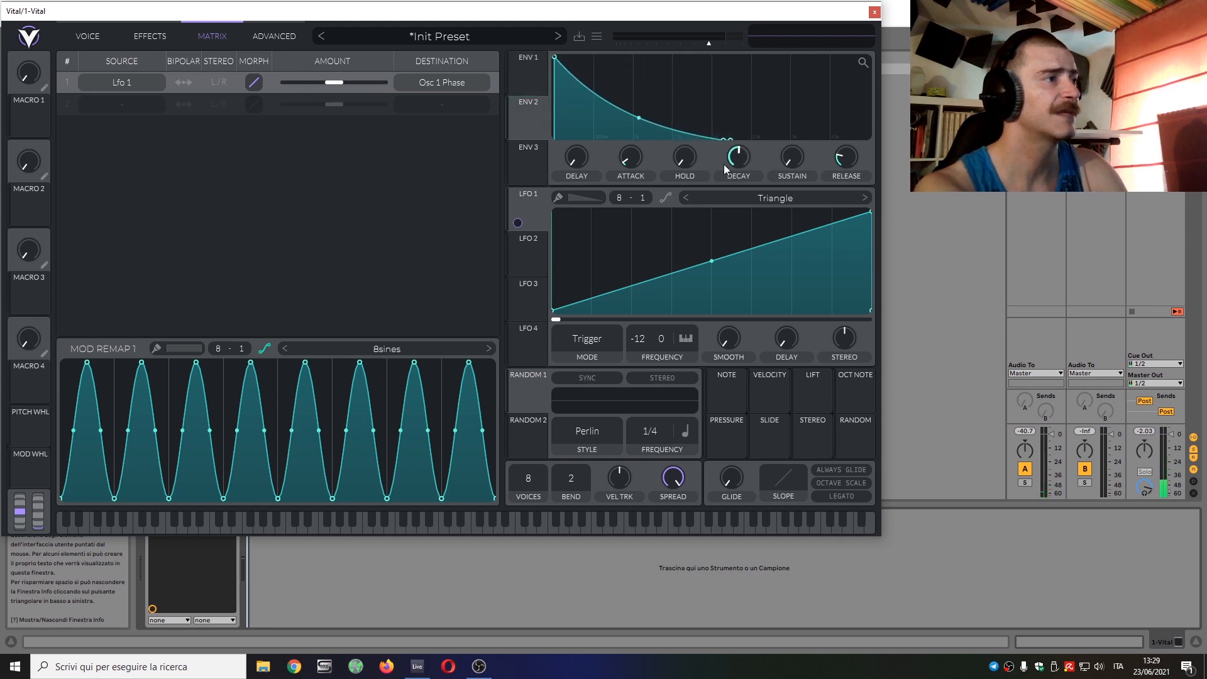
double_click(639, 119)
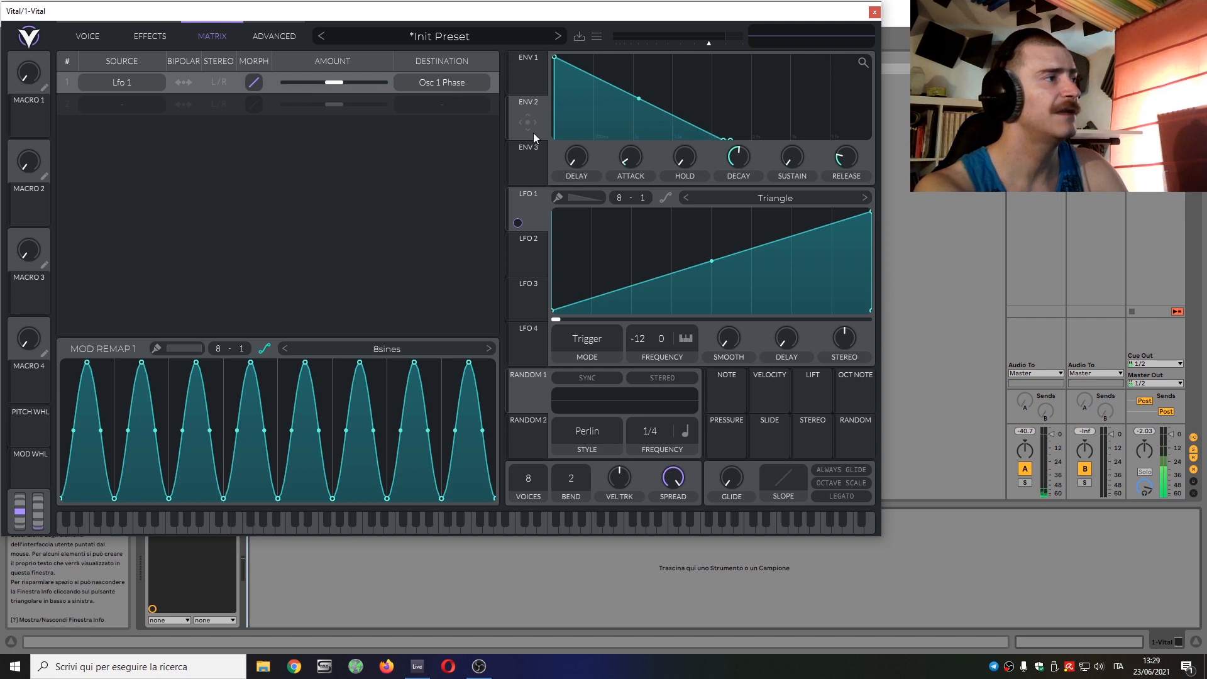
- Modulate the first routing's amount with envelope 2 and bend that modulation's remap into an exponential curve
drag(533, 134, 333, 82)
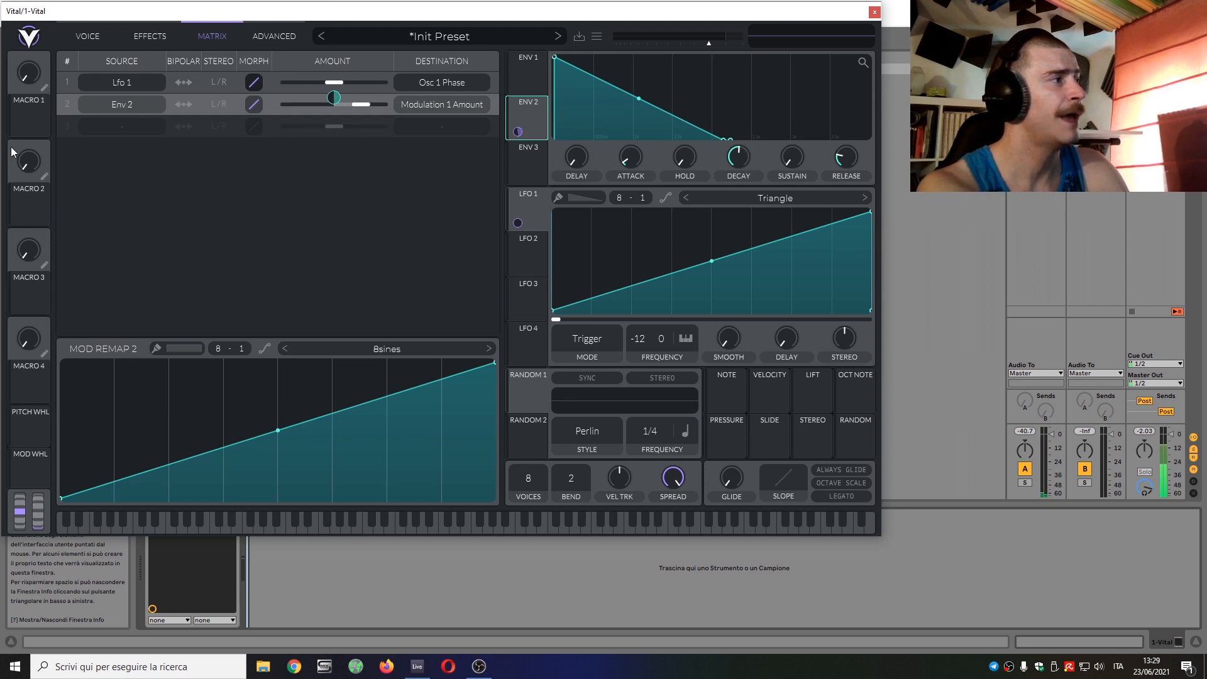
drag(272, 434, 309, 501)
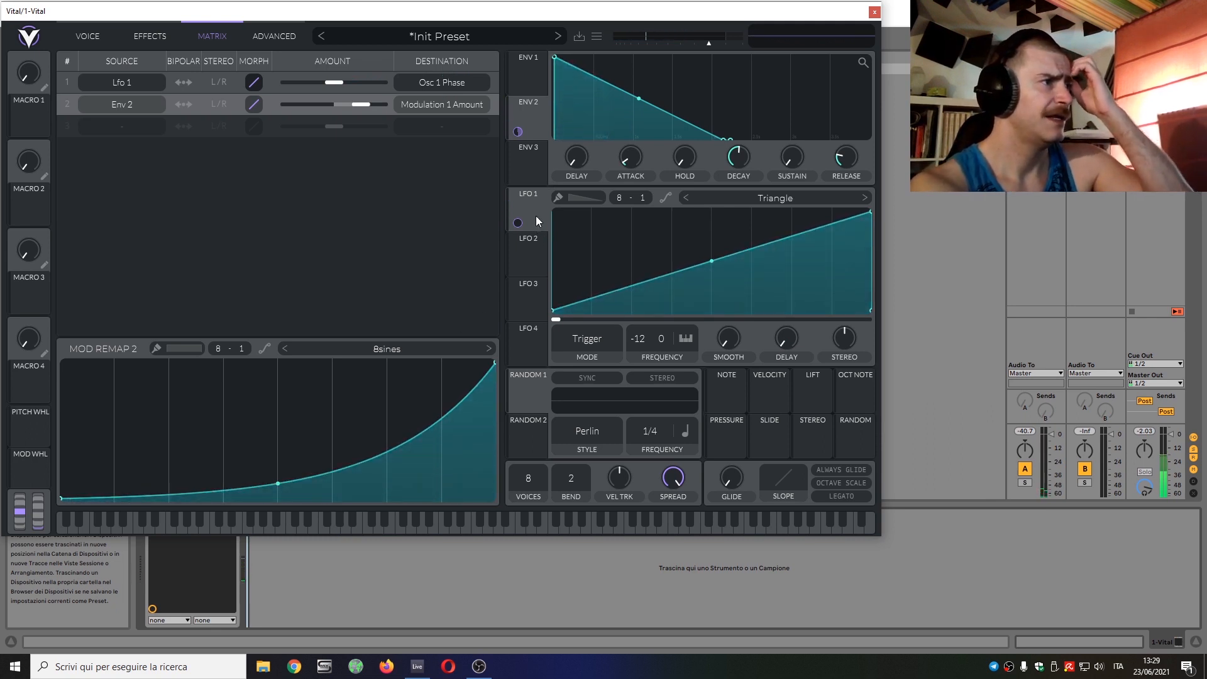
- Add a third modulation from LFO 1 to oscillator 1's phase and raise its amount to about 0.607
click(126, 130)
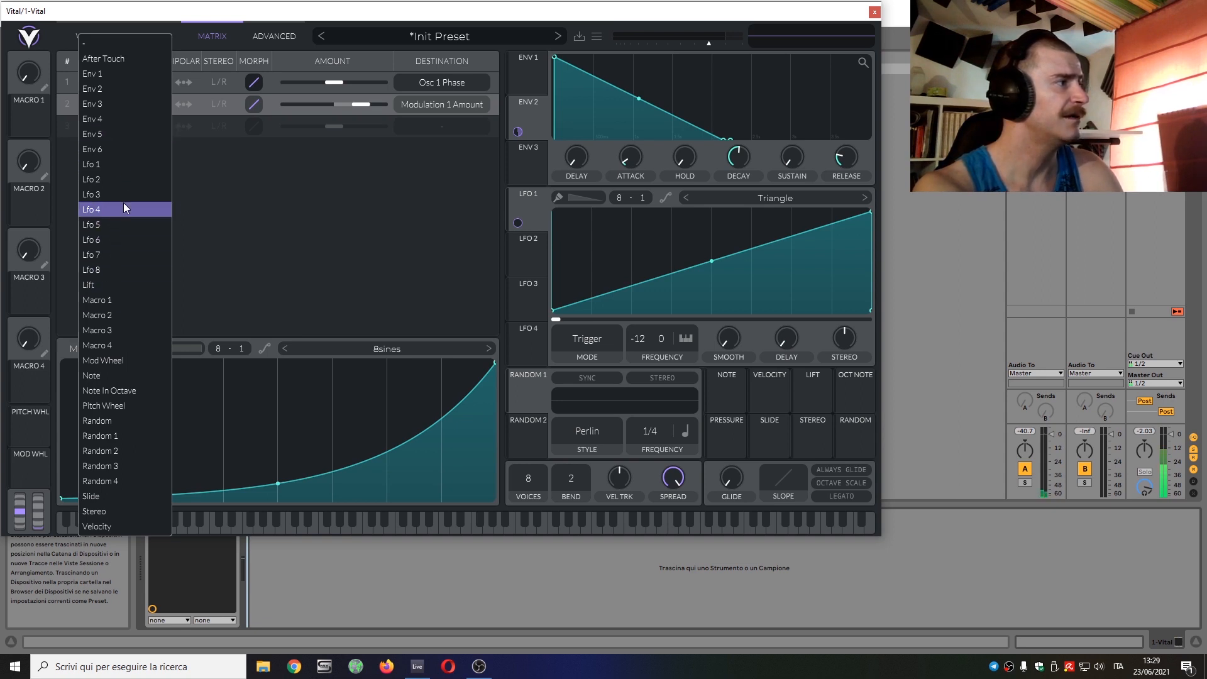
click(134, 164)
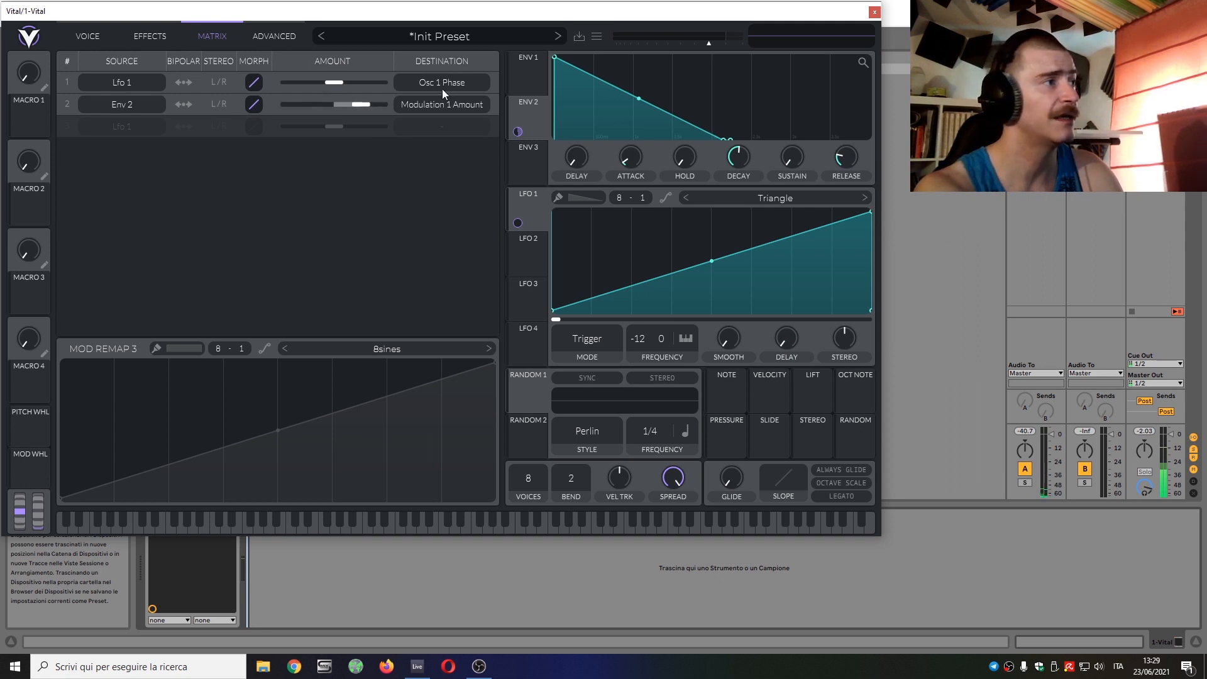
click(452, 126)
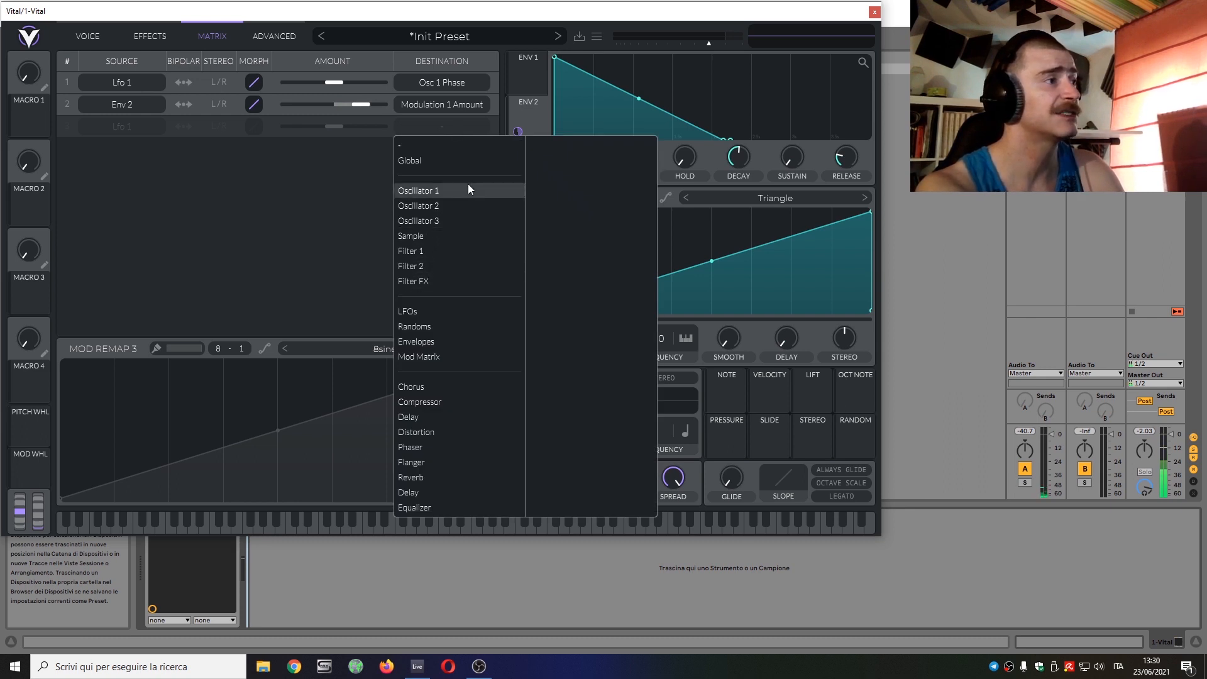
click(467, 197)
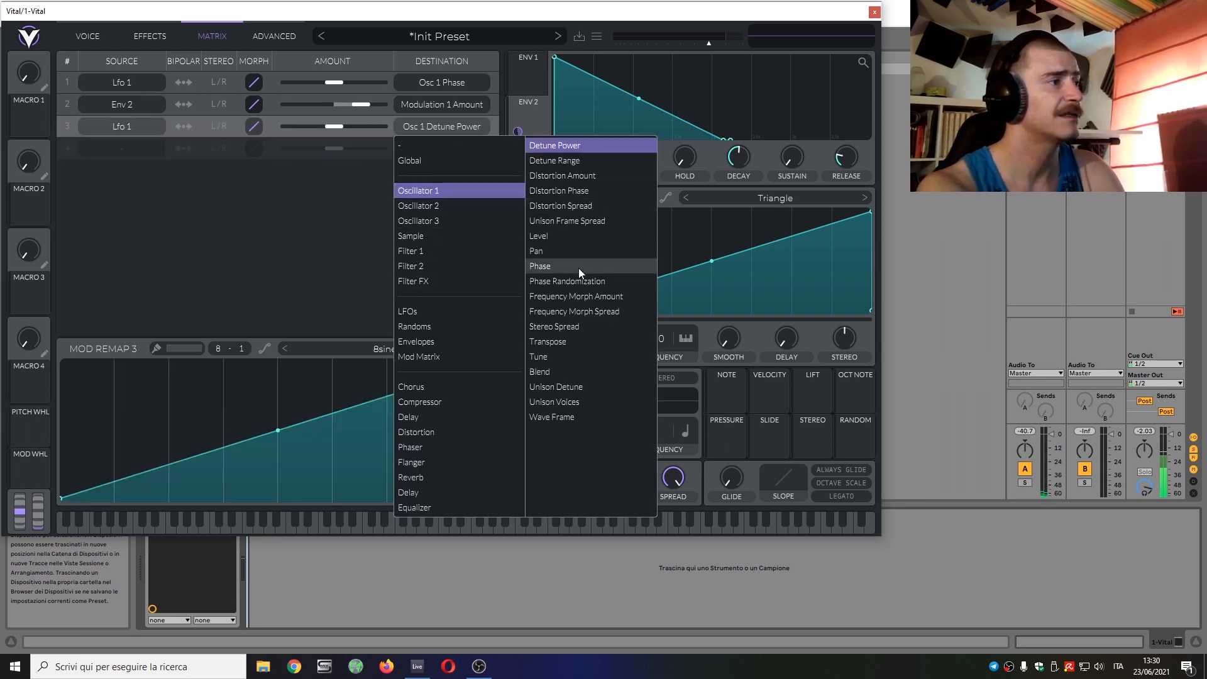
click(209, 212)
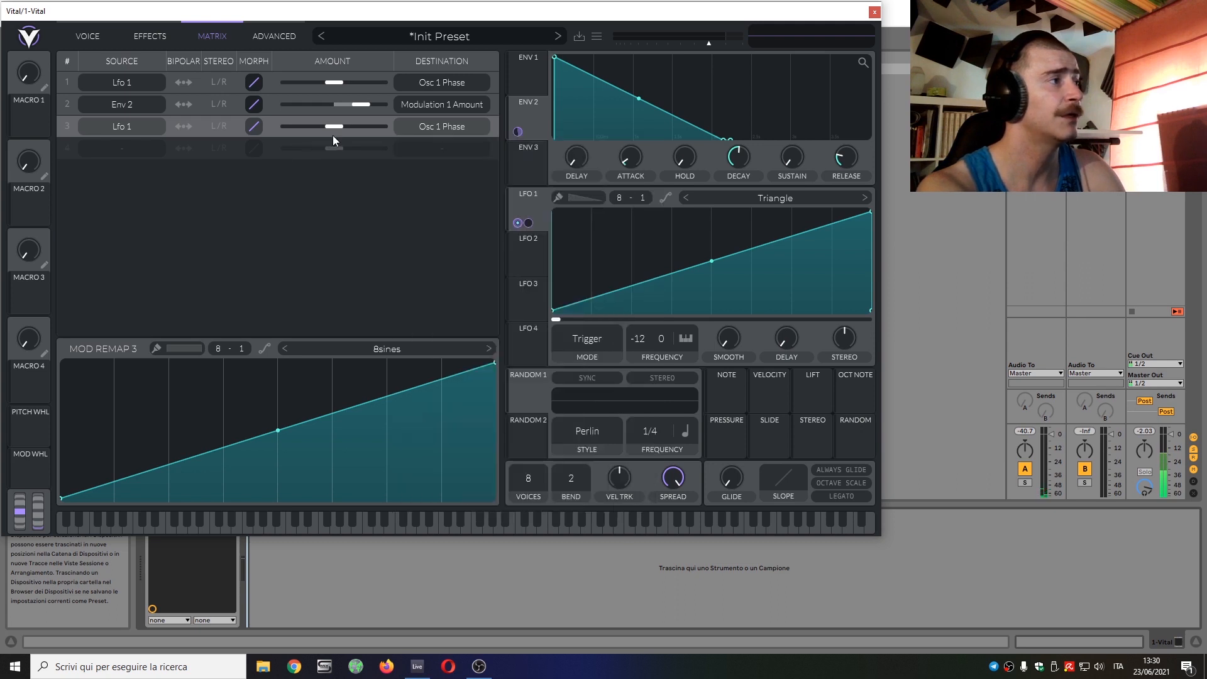
drag(337, 127, 371, 127)
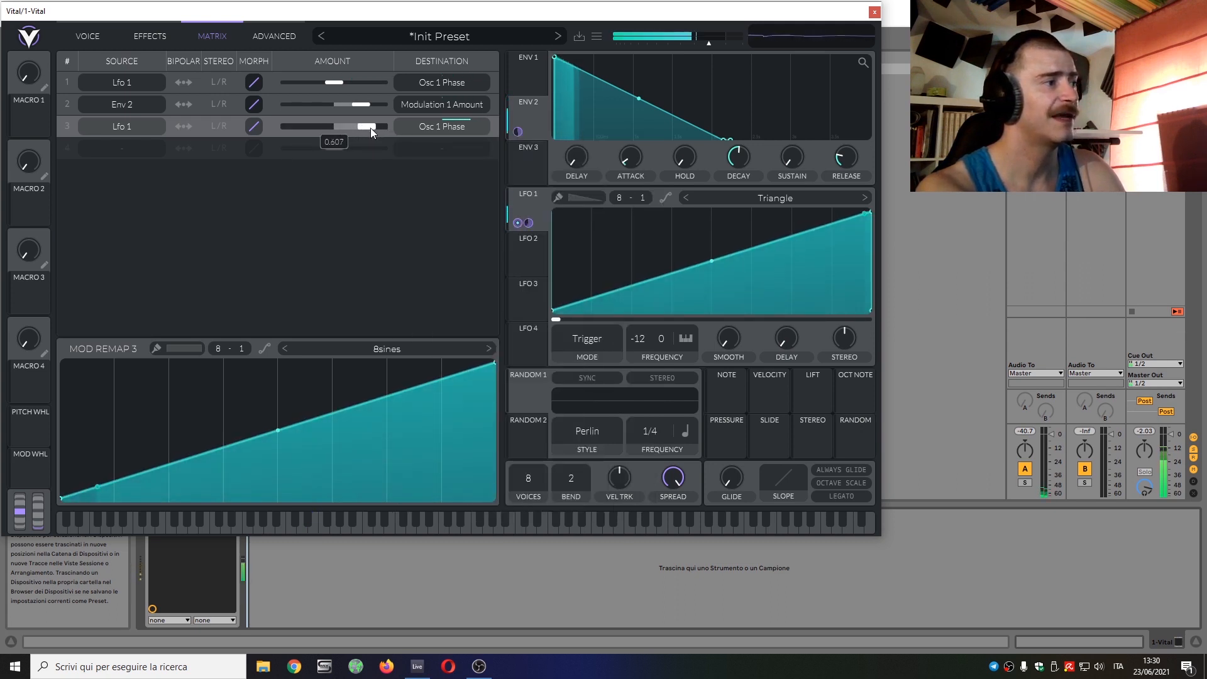
- Apply the 14sines remap shape to the third modulation and reset its amount to zero
click(414, 343)
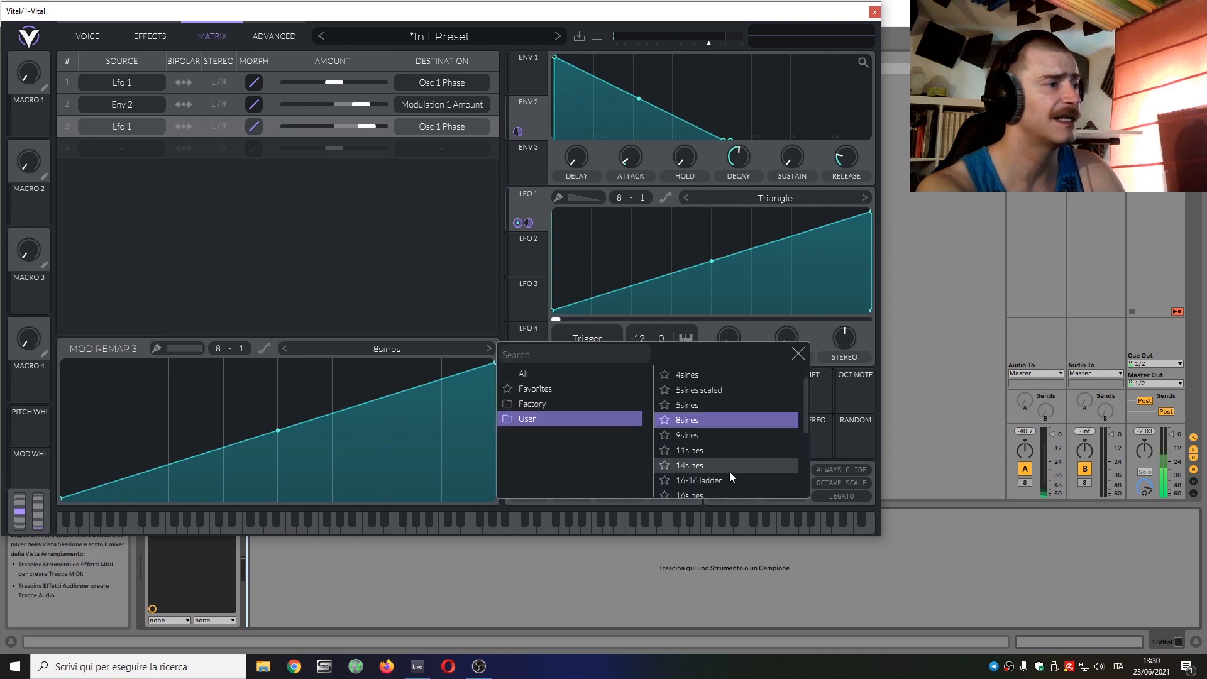
click(729, 470)
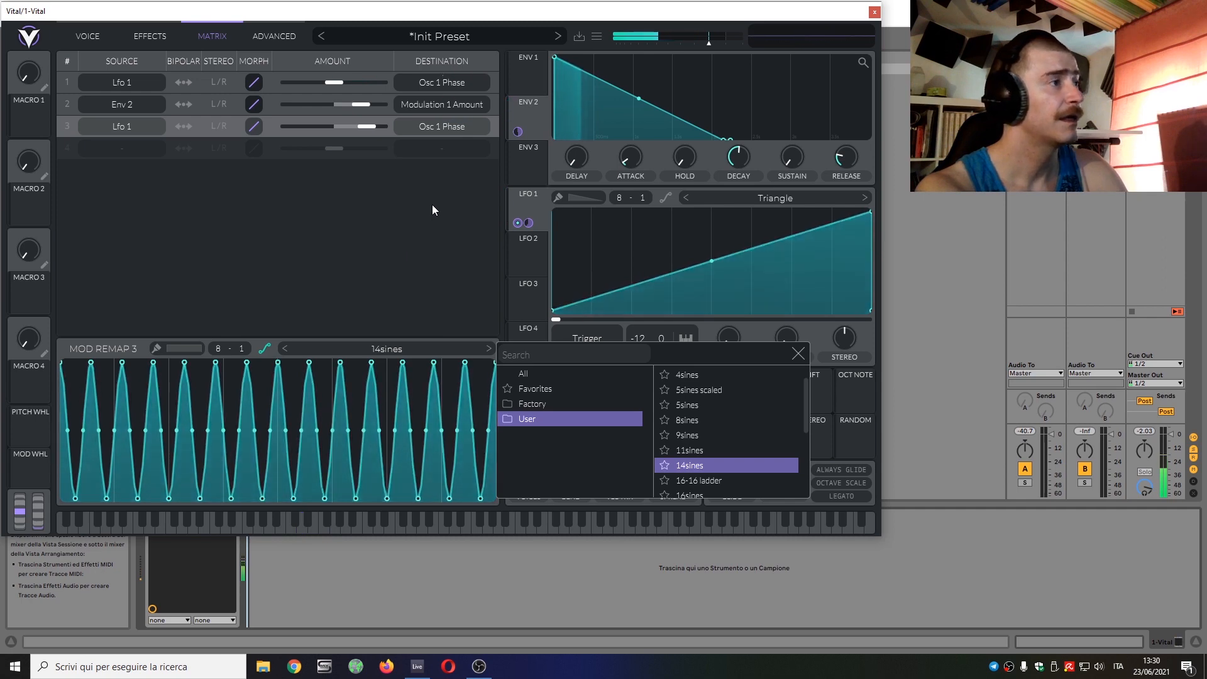
click(534, 123)
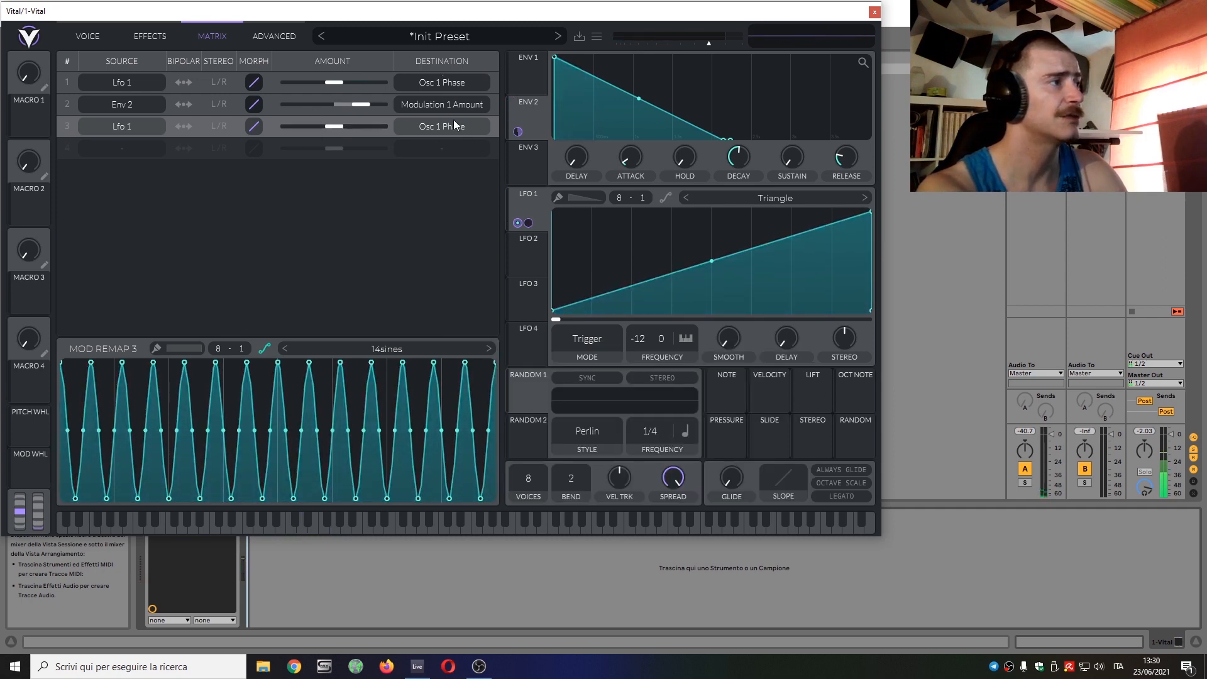
- Modulate the third routing's amount with envelope 2 and reshape its remap to stay flat until near the middle, followed by a steep exponential rise
drag(541, 118, 364, 132)
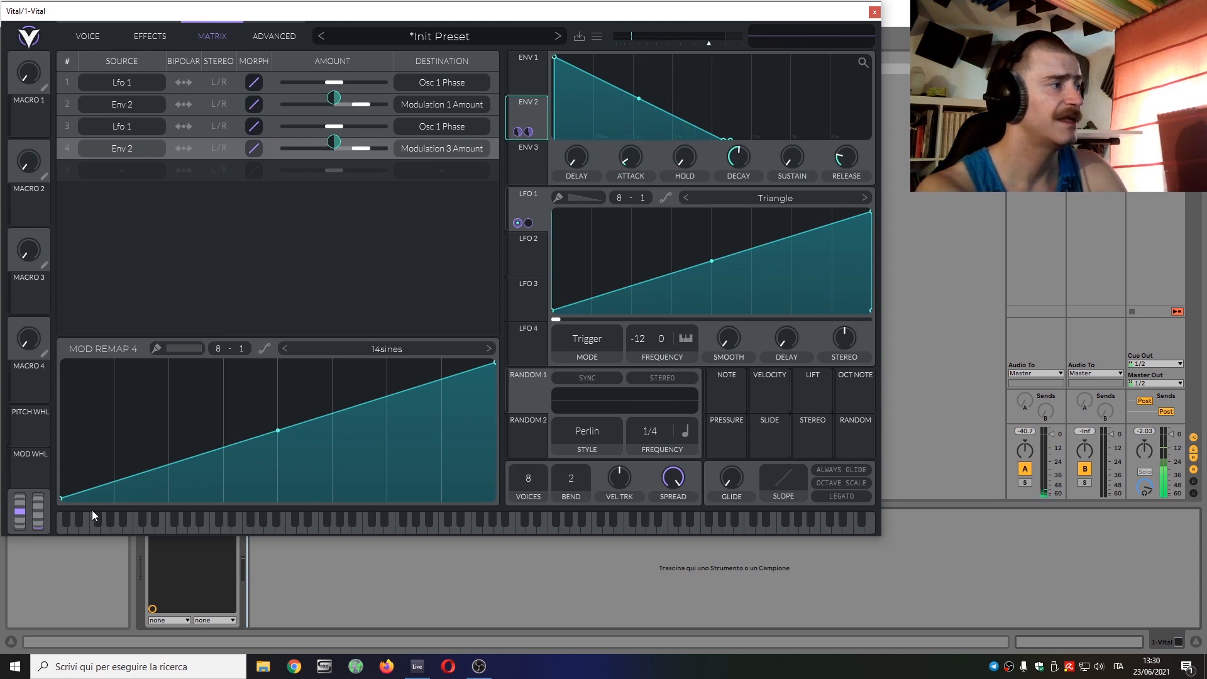
double_click(163, 465)
drag(162, 467, 264, 551)
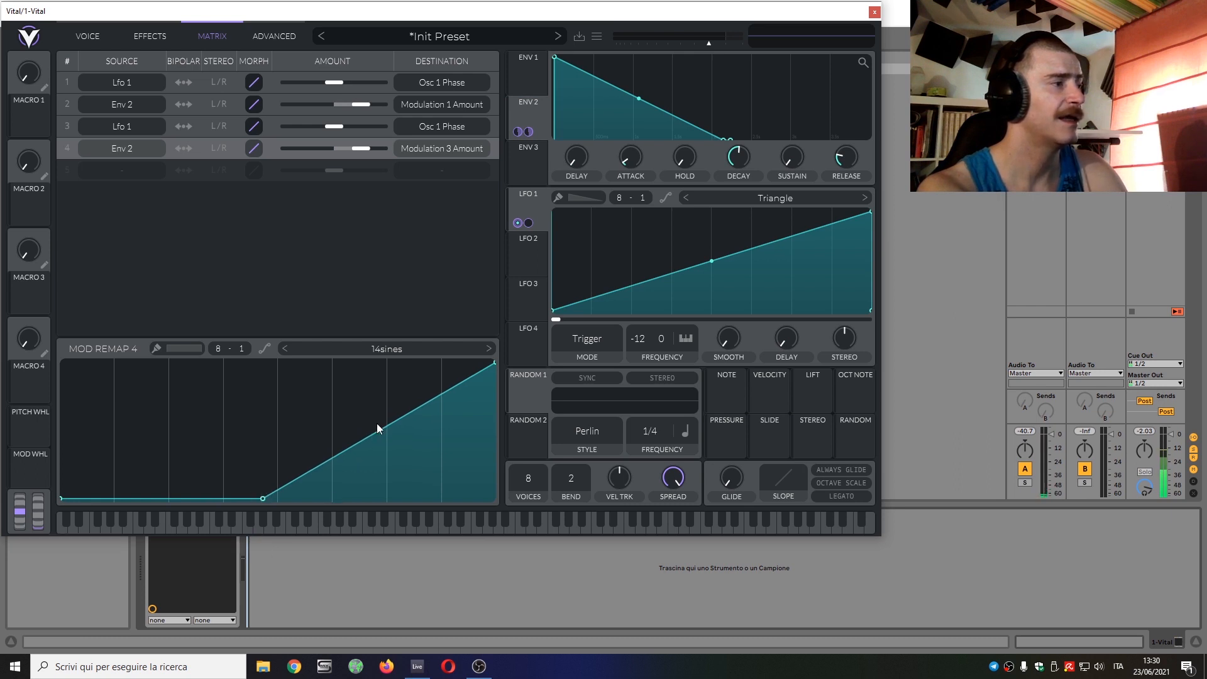
drag(379, 430, 449, 526)
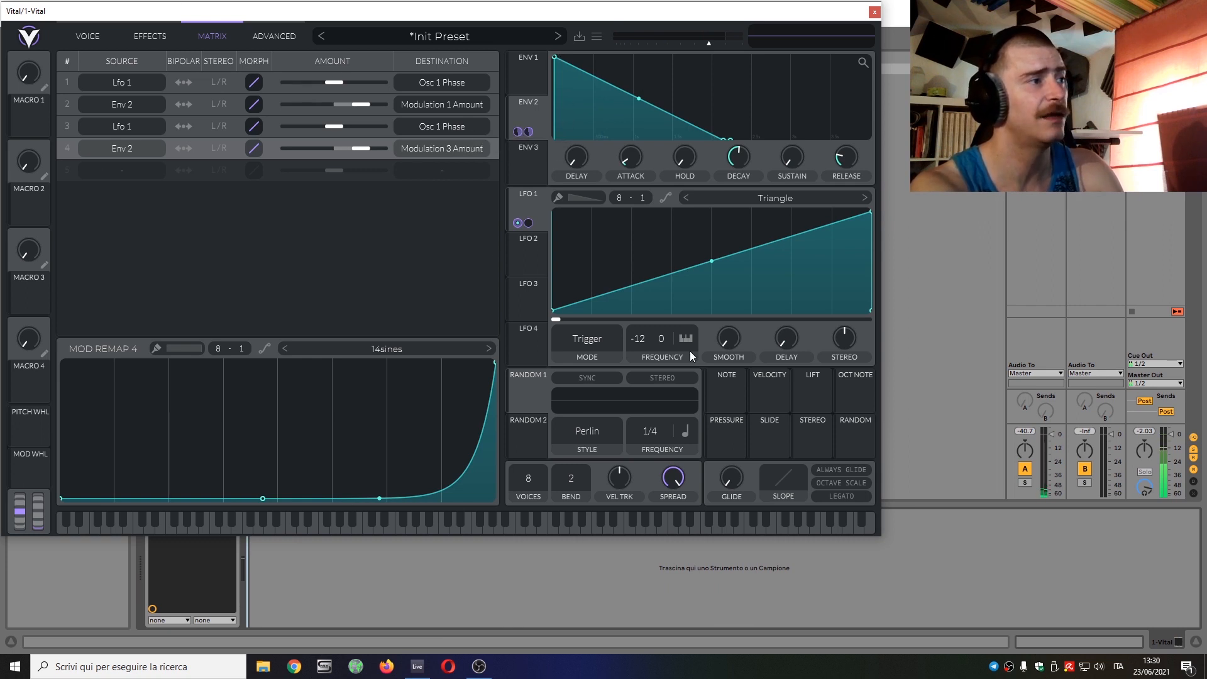
- Reshape envelope 1 into a longer curved decay with zero sustain
click(522, 78)
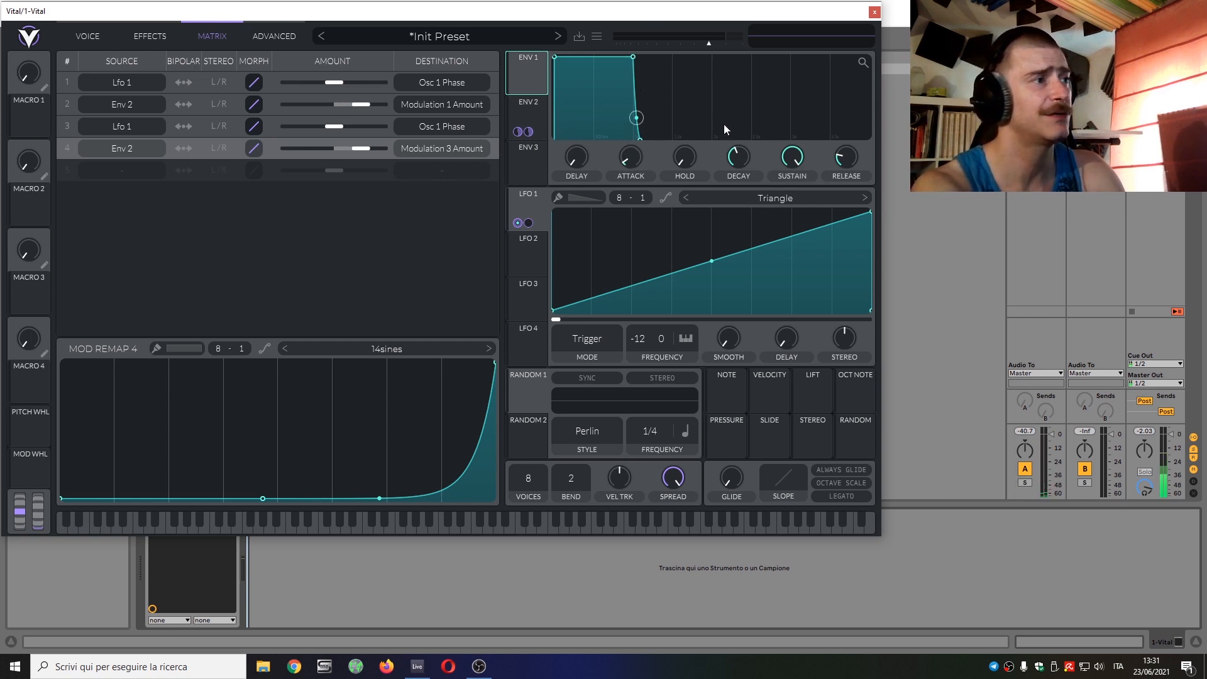
drag(636, 118, 704, 183)
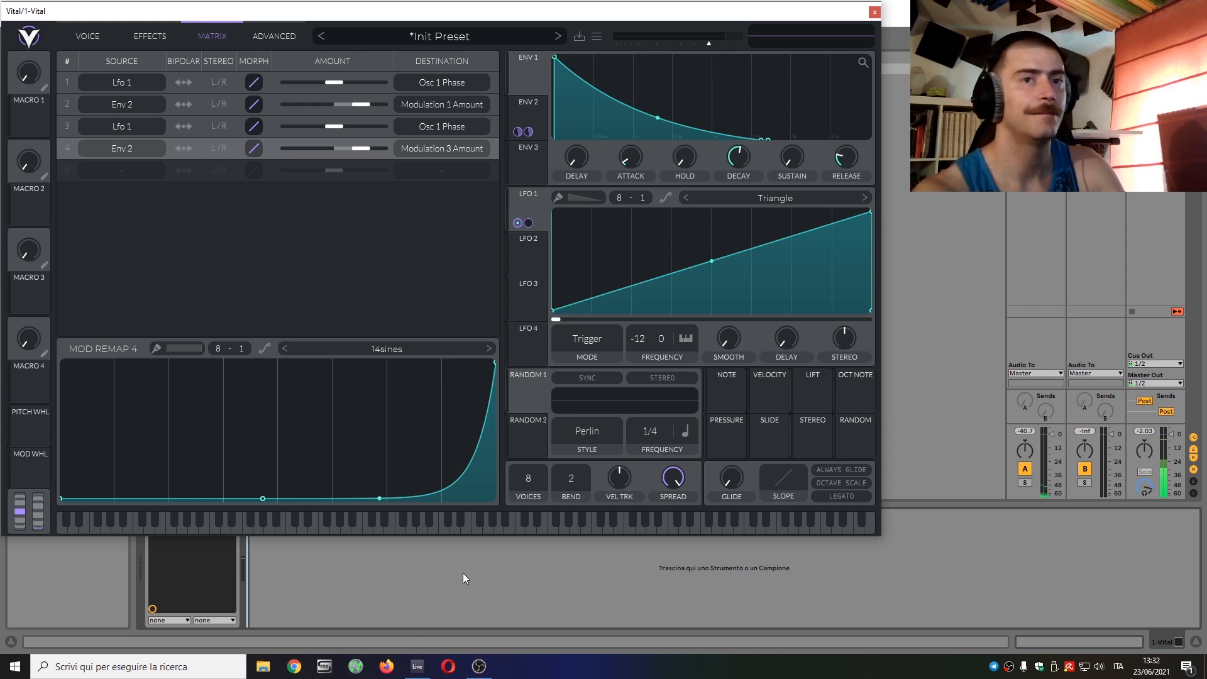
- Shape LFO 2 into a full-width rising ramp with no smoothing and its frequency set to Freeze
click(534, 245)
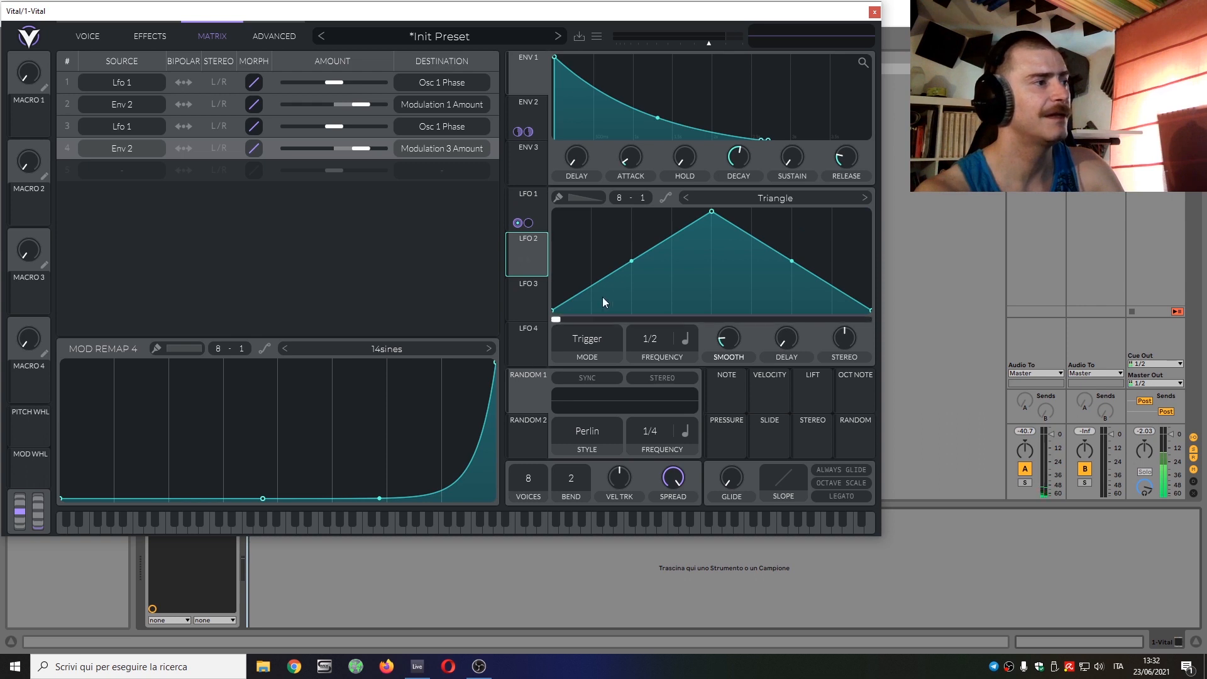
drag(715, 211, 875, 184)
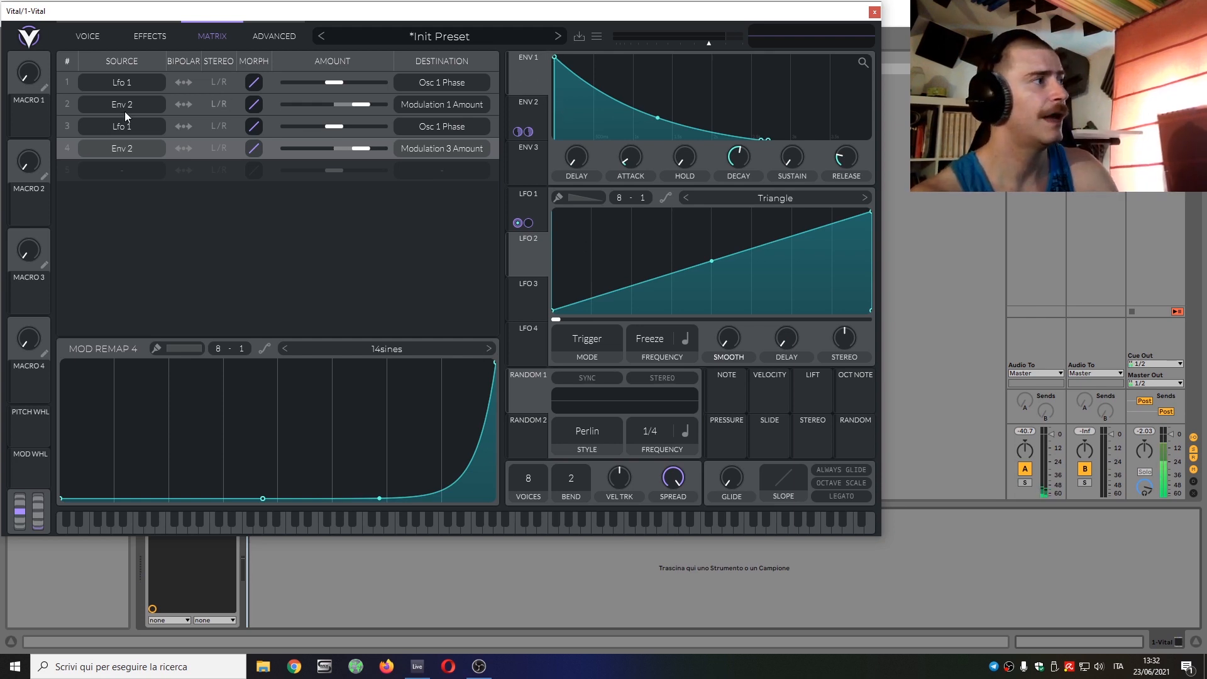
- Change the source of the second and fourth routings from envelope 2 to LFO 2
click(138, 103)
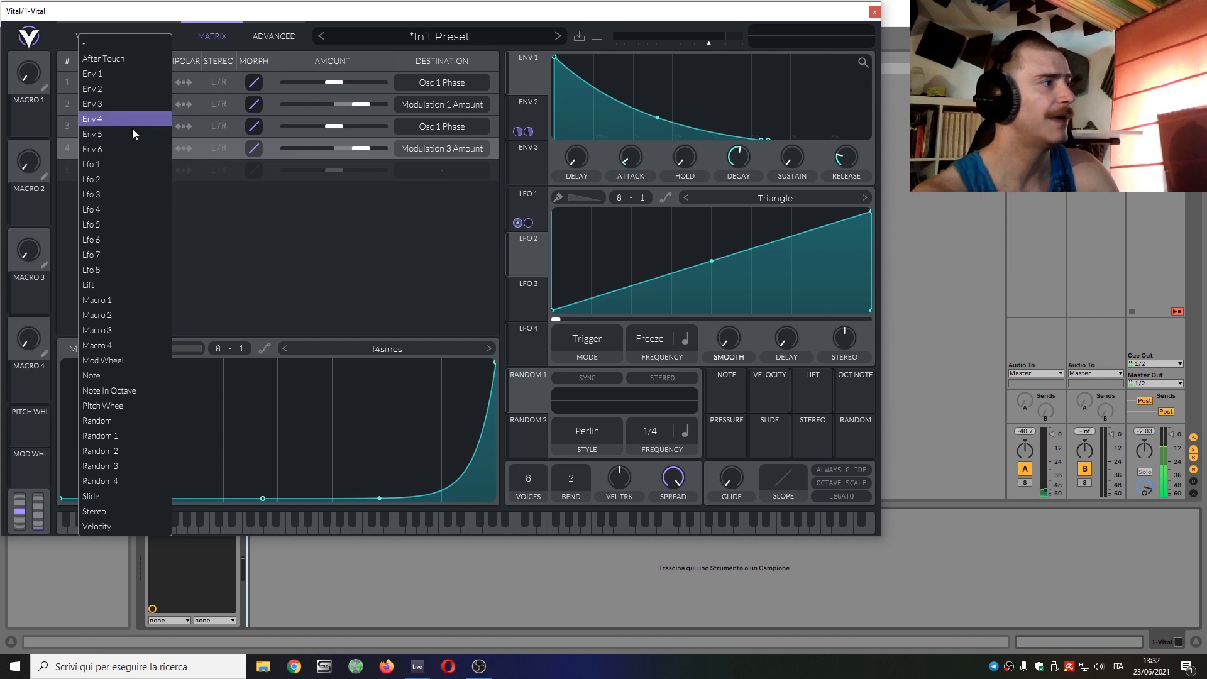
click(126, 175)
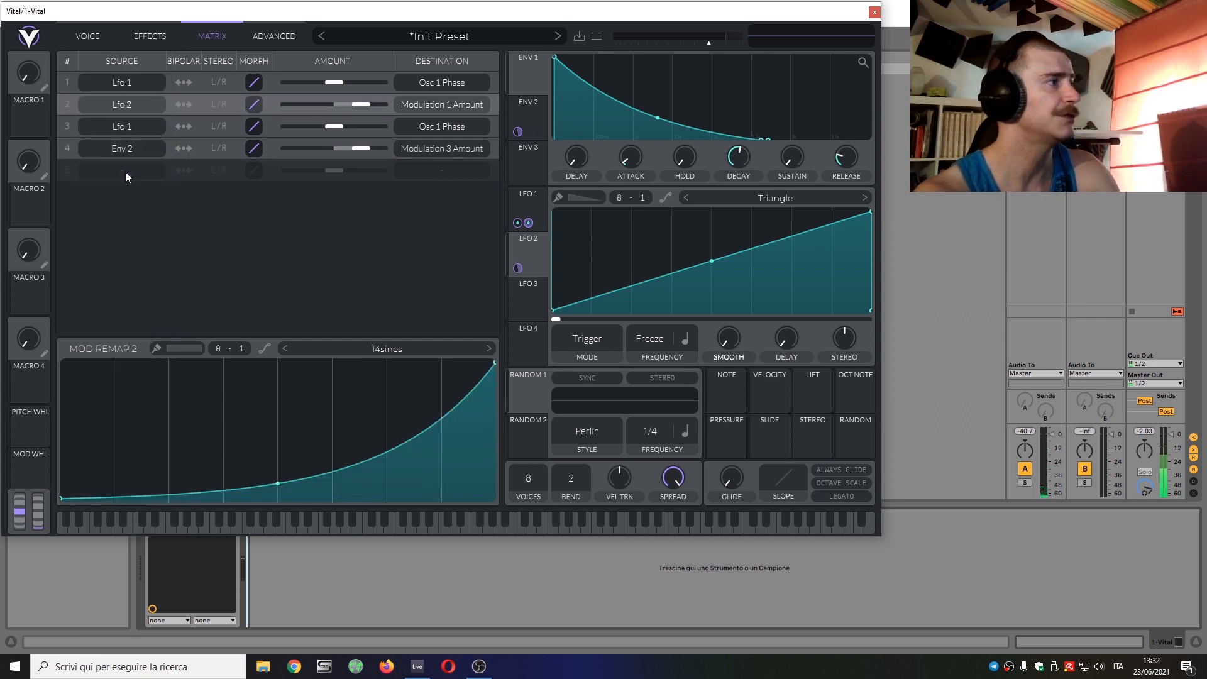
click(127, 150)
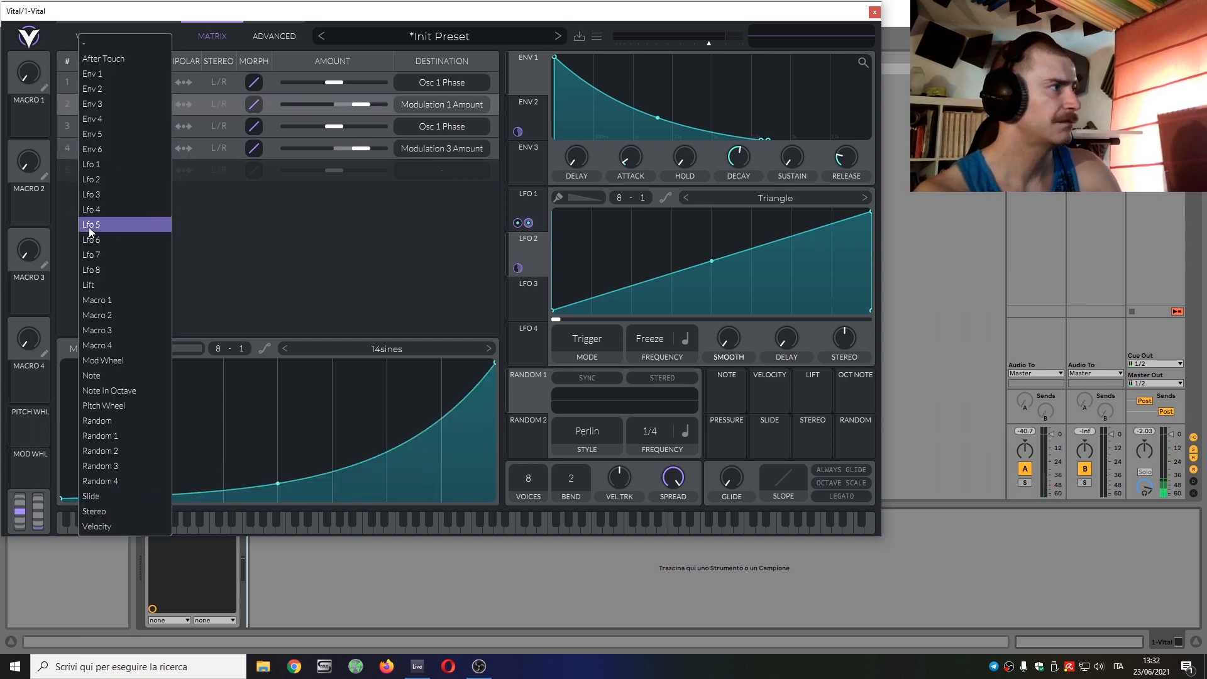
click(108, 179)
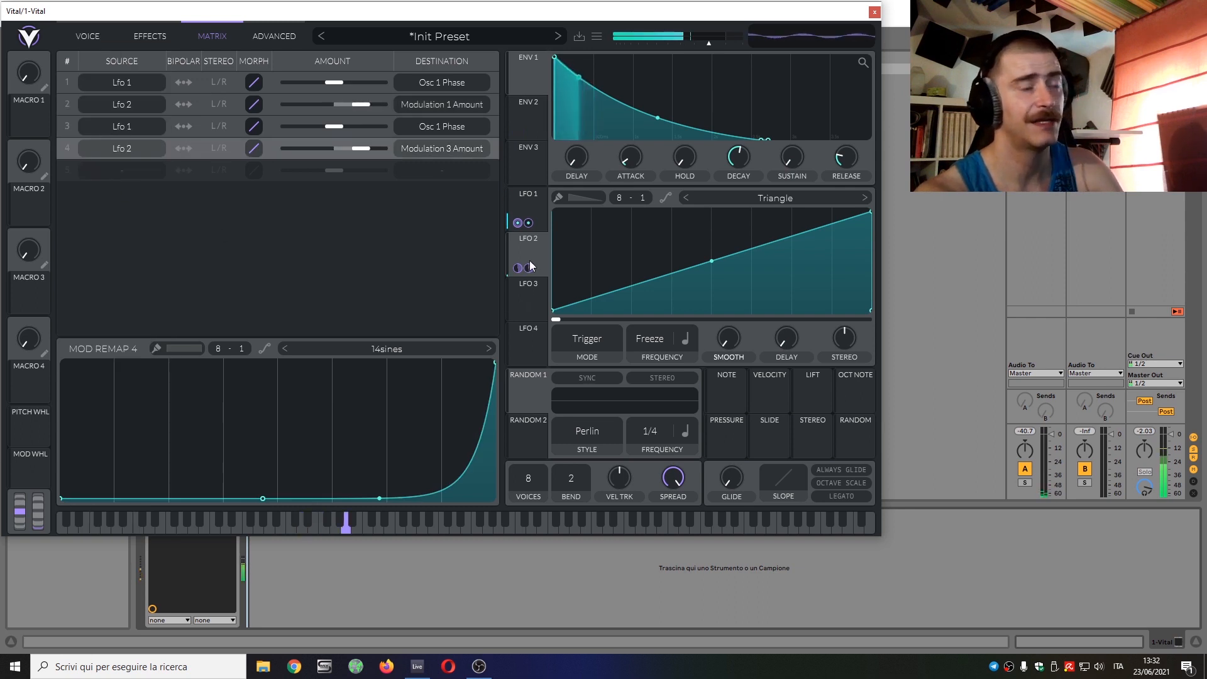
- Modulate LFO 2's phase with envelope 2 and set the amount to about 0.5
click(531, 124)
drag(531, 123, 678, 322)
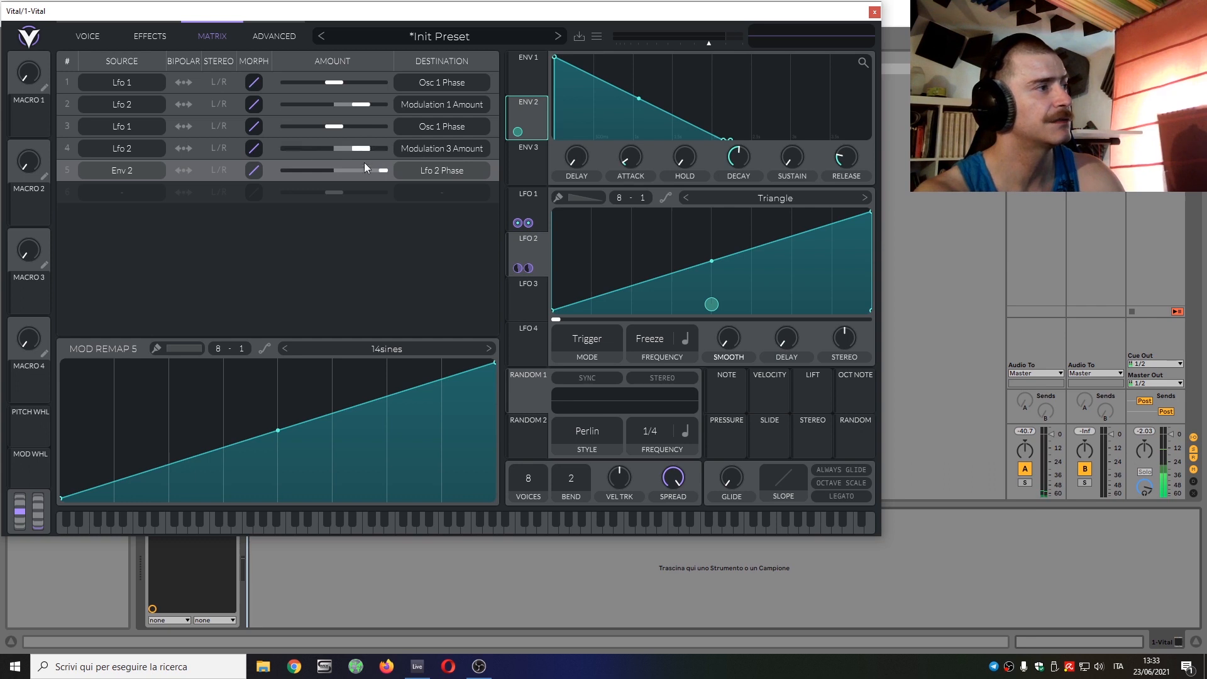
drag(382, 172, 379, 171)
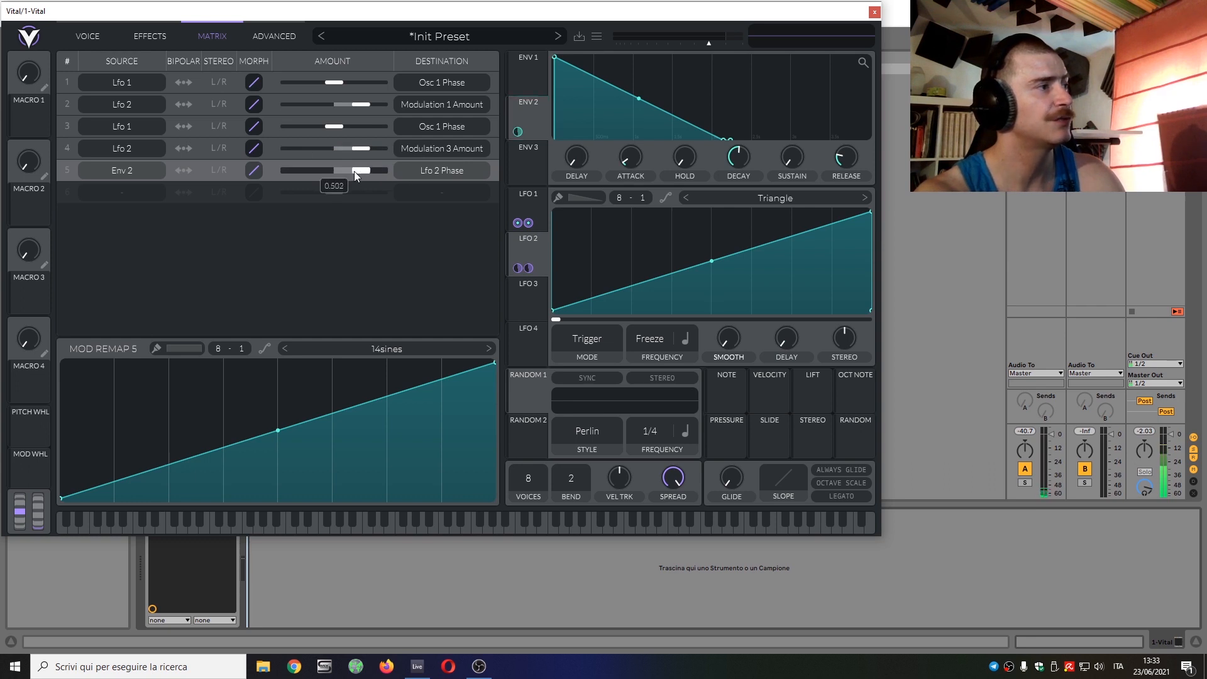
- Add a bipolar velocity modulation to the fifth routing's amount and raise that routing's base amount to about 0.78
drag(767, 395, 366, 168)
right_click(334, 185)
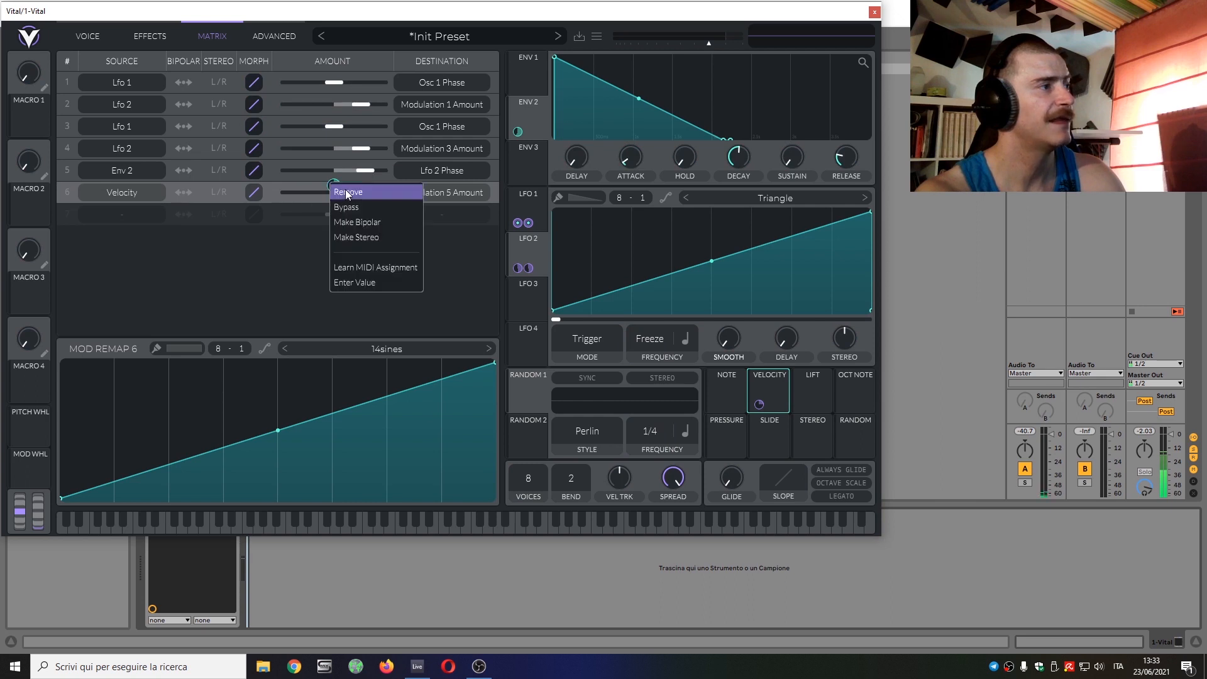
click(364, 222)
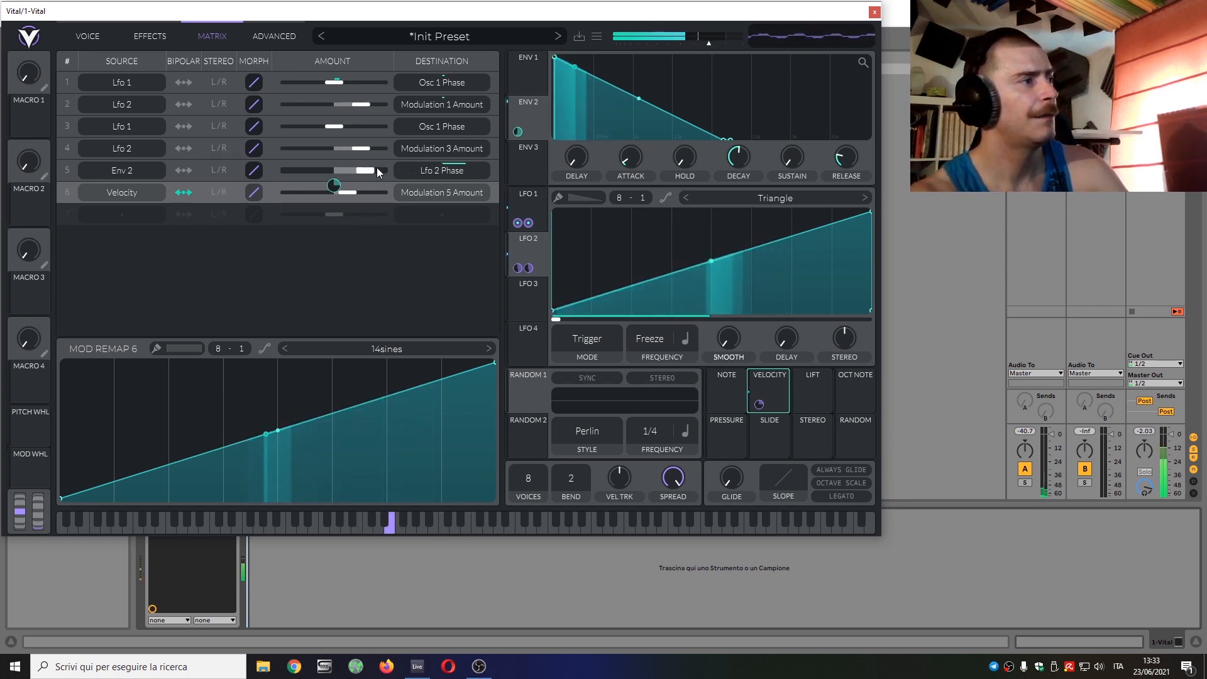
drag(372, 168, 383, 168)
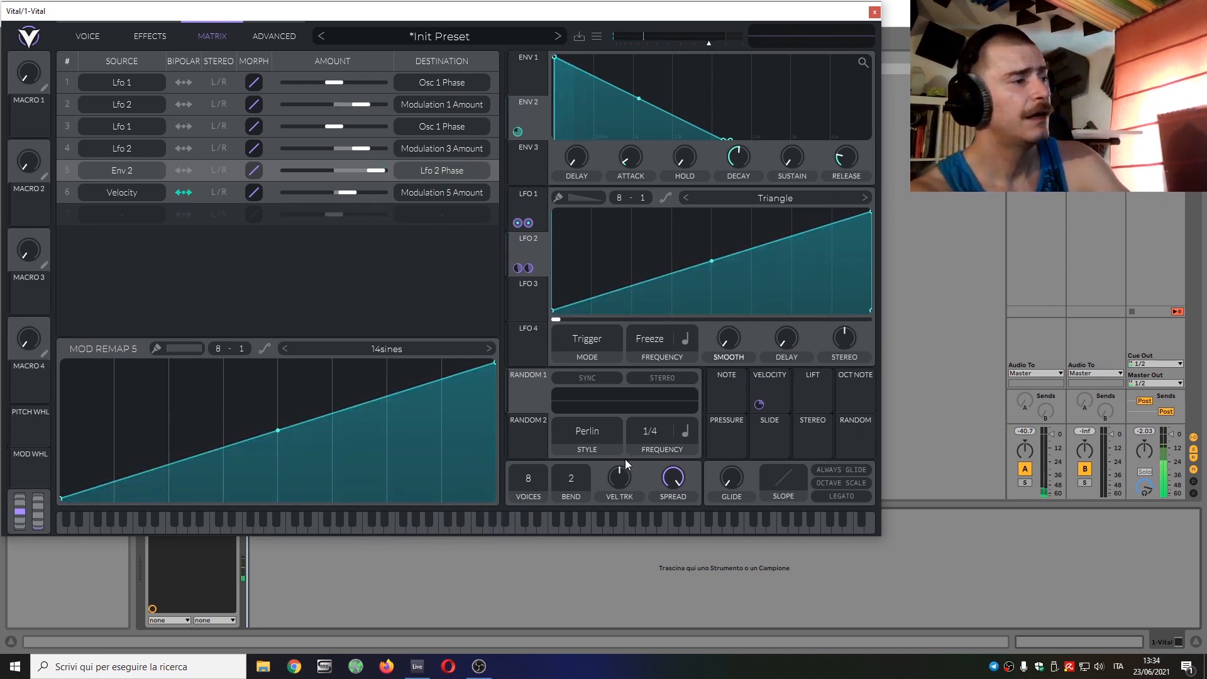
- Raise the voice velocity tracking to 18%, then make the velocity routing unipolar and slightly lower the fifth routing's amount
drag(624, 470, 629, 465)
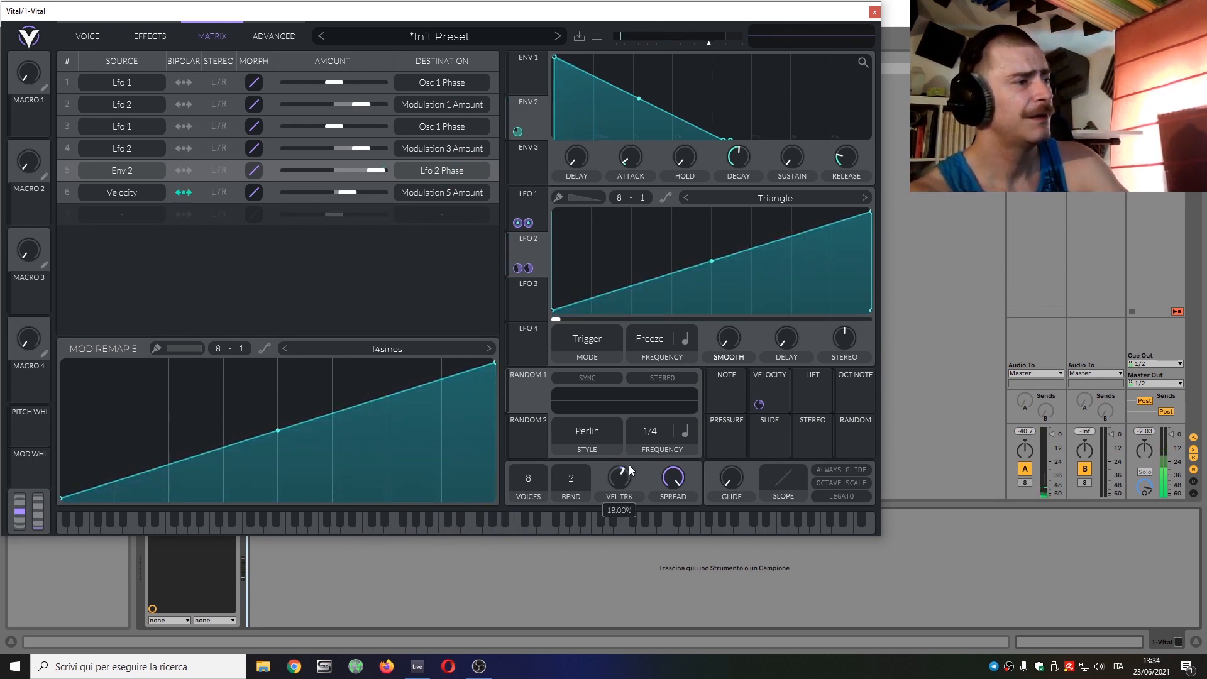
click(191, 190)
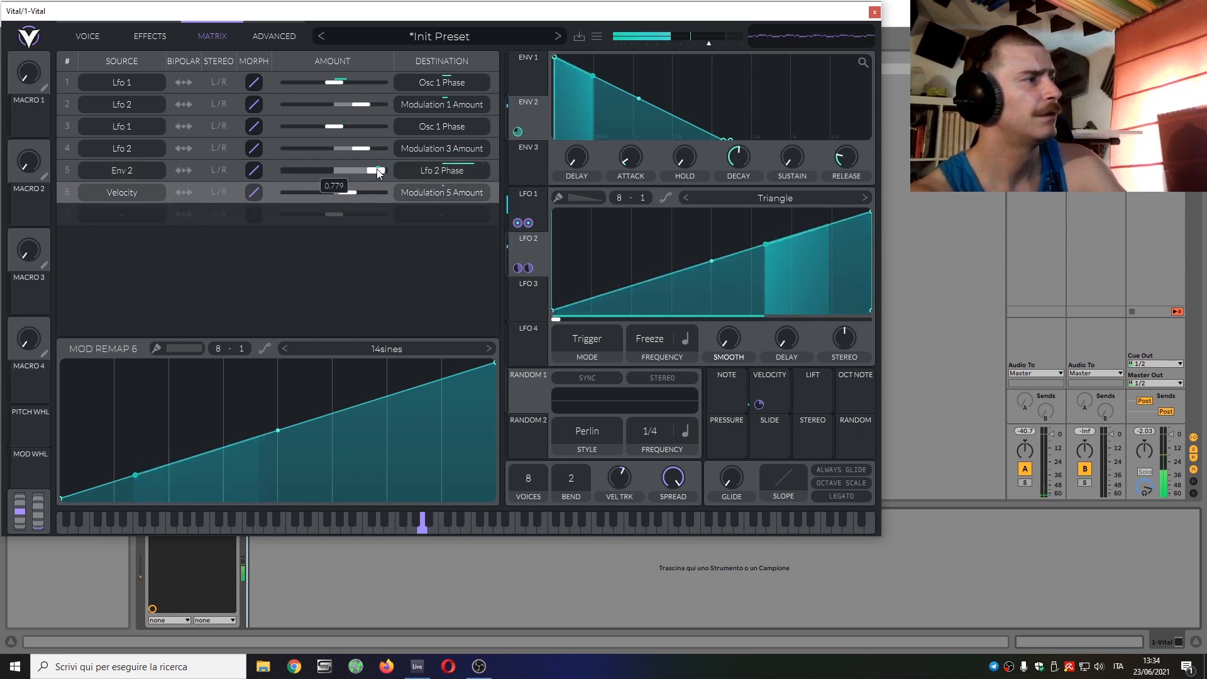
drag(379, 169, 375, 168)
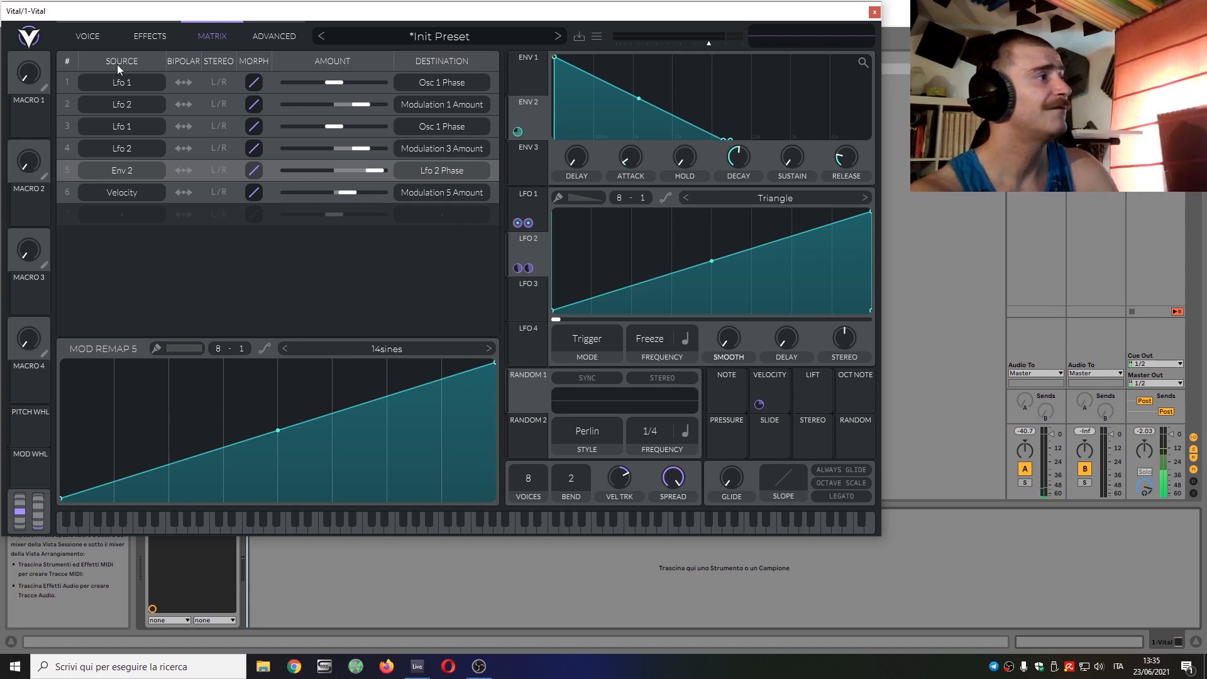
- Initialize the preset and shape LFO 1 into a full-width rising ramp with its frequency set to 1/1
click(89, 39)
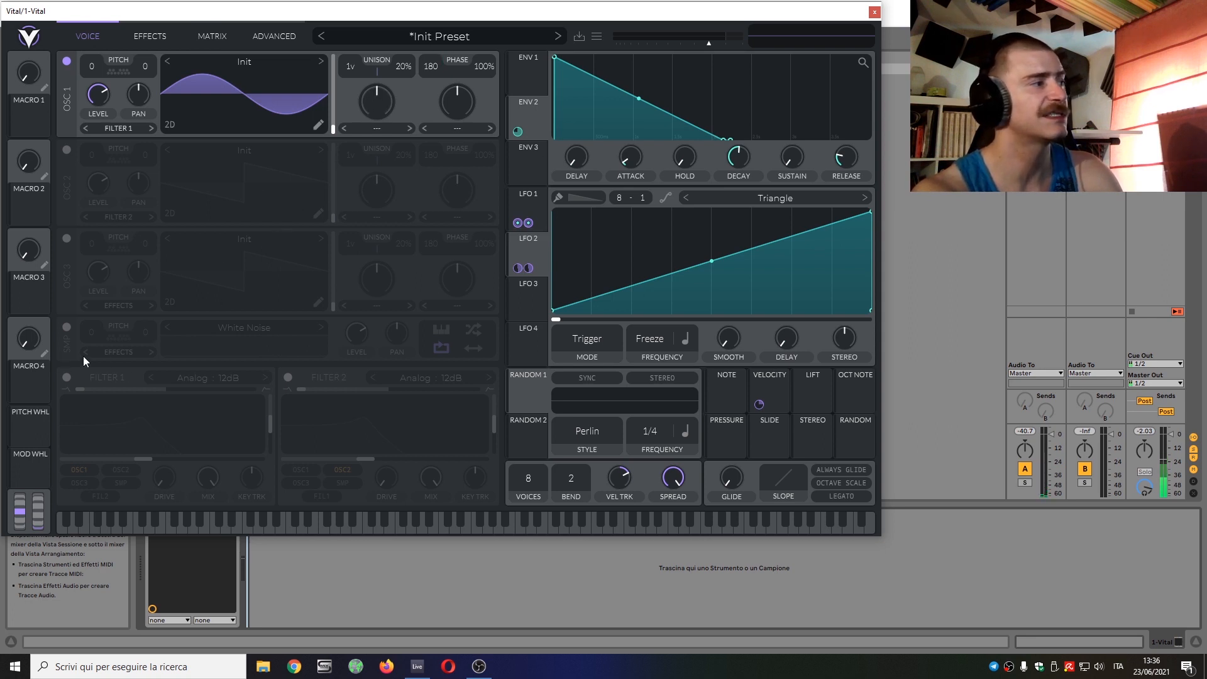
right_click(428, 36)
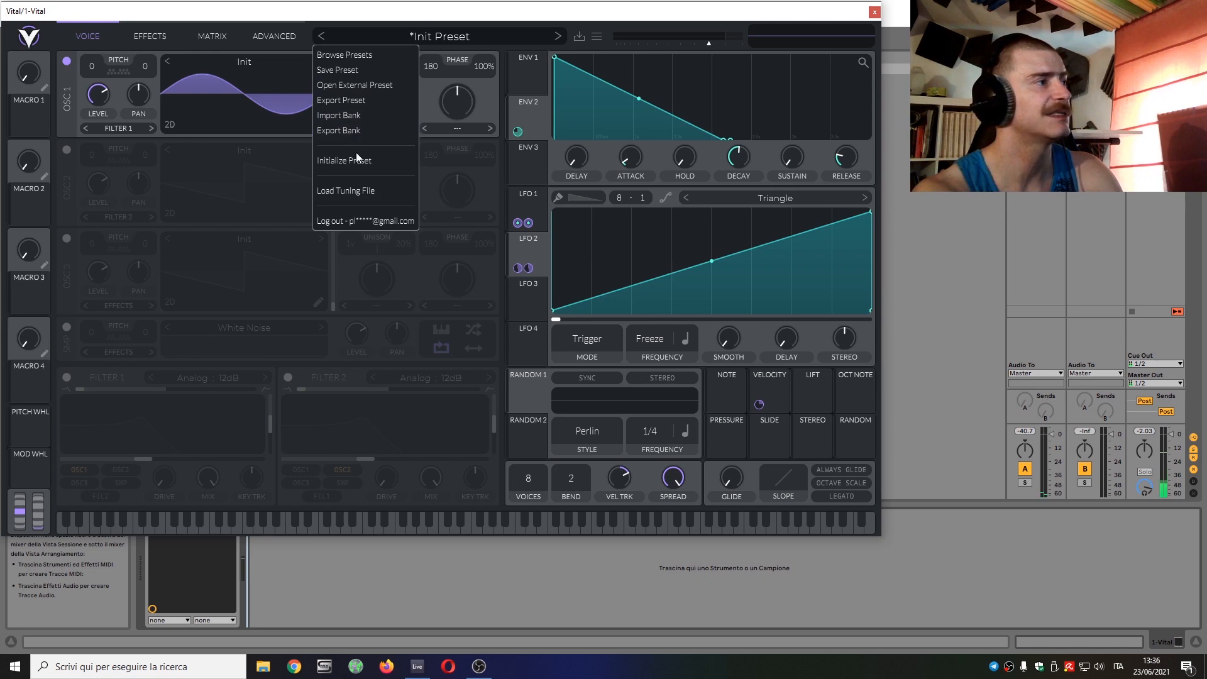
click(370, 164)
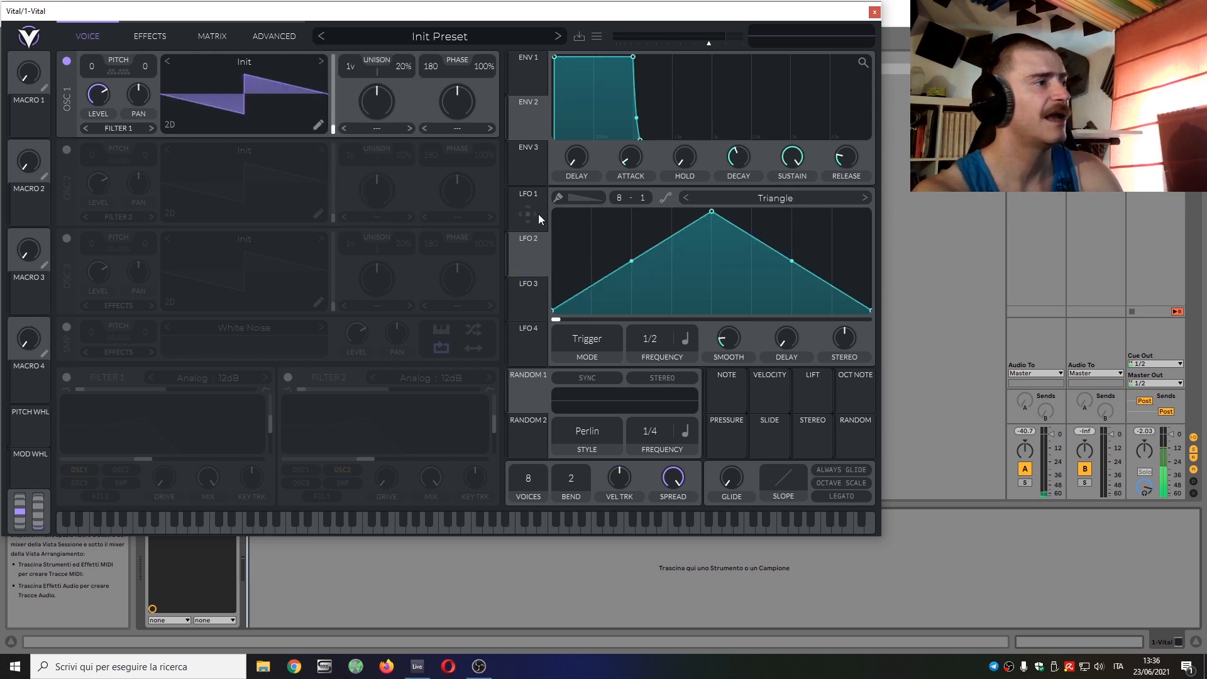
drag(715, 212, 871, 212)
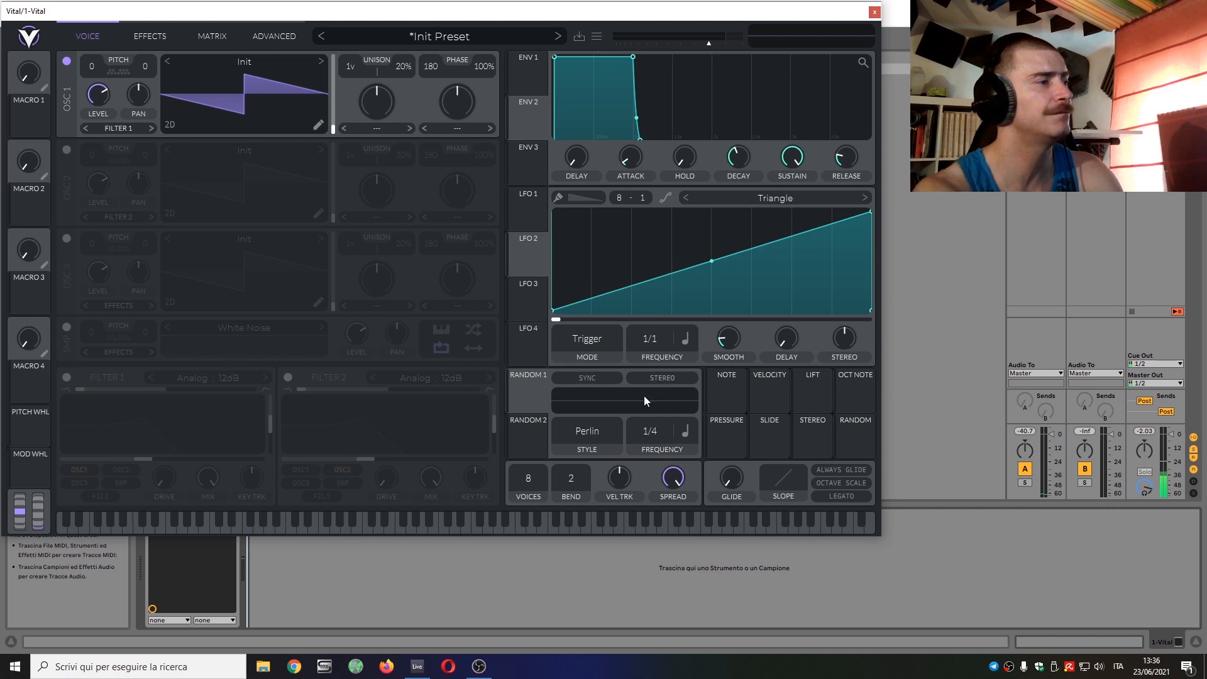
- Enable filter 1 as Analog 24dB with raised key tracking and its cutoff modulated by LFO 2 at 76.00
click(67, 376)
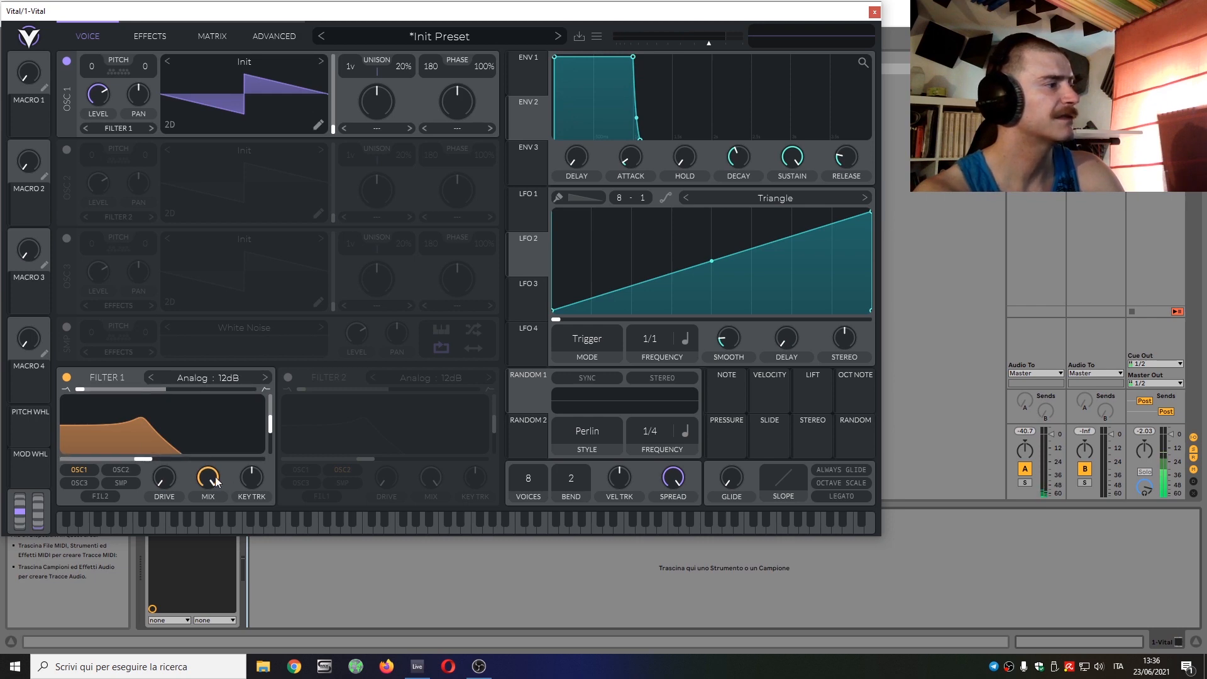
drag(249, 483, 259, 458)
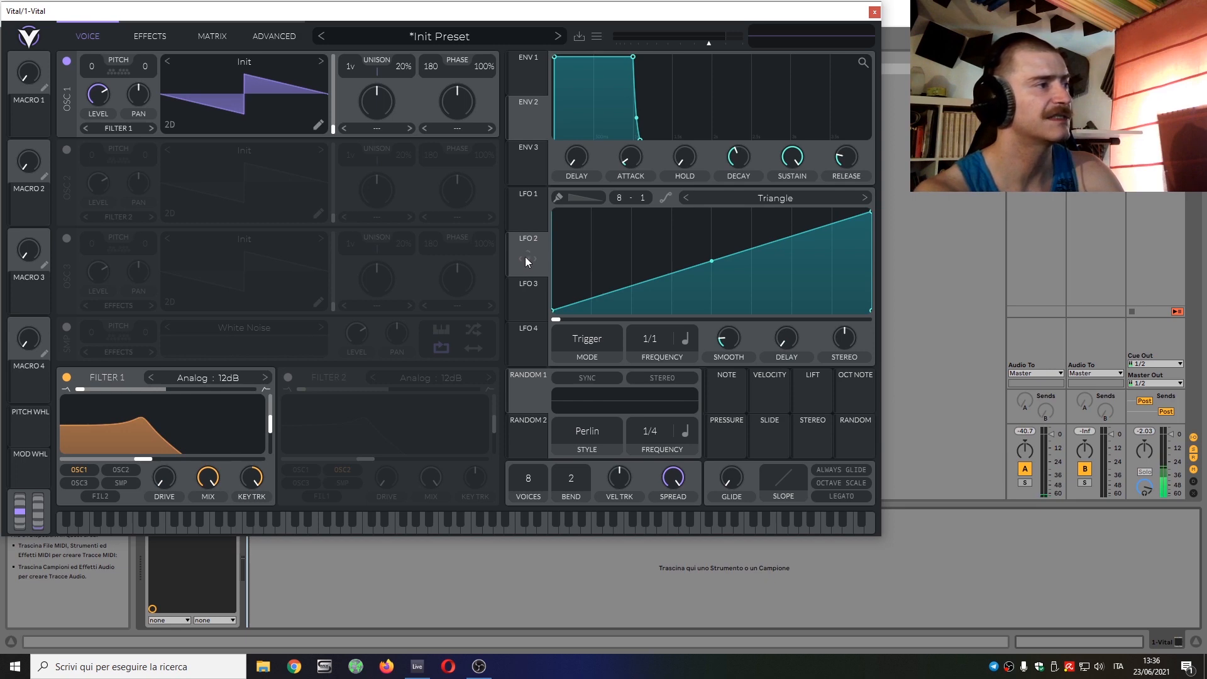
drag(527, 258, 77, 473)
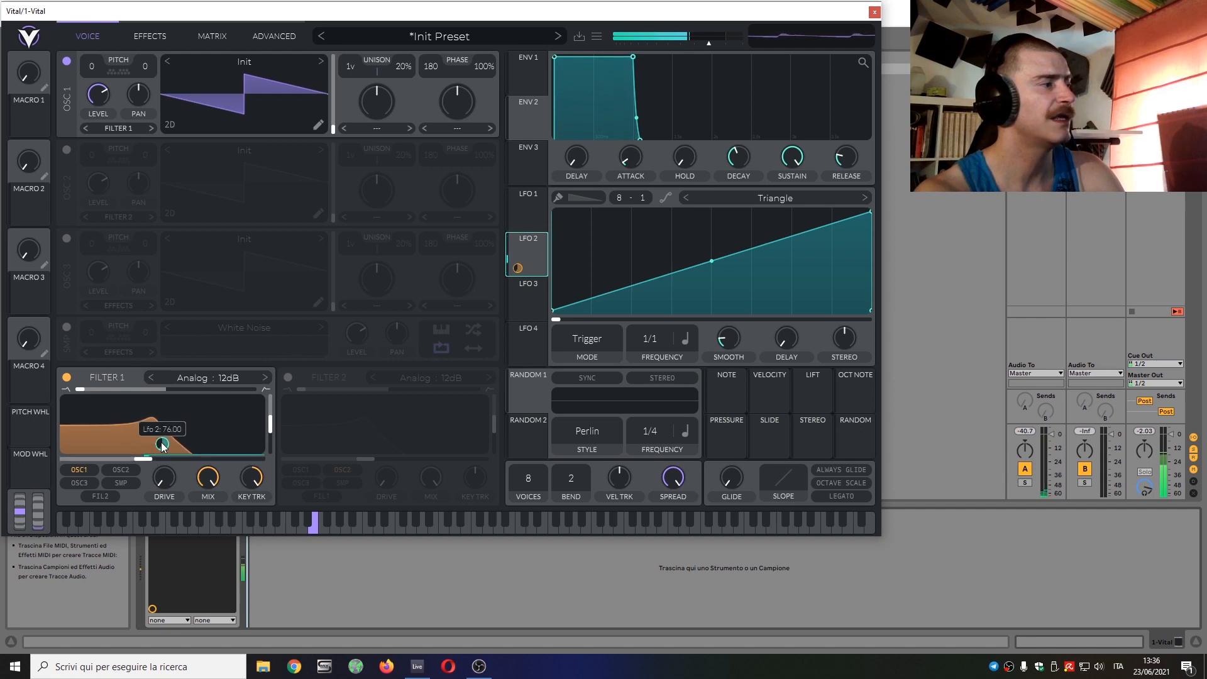
click(203, 378)
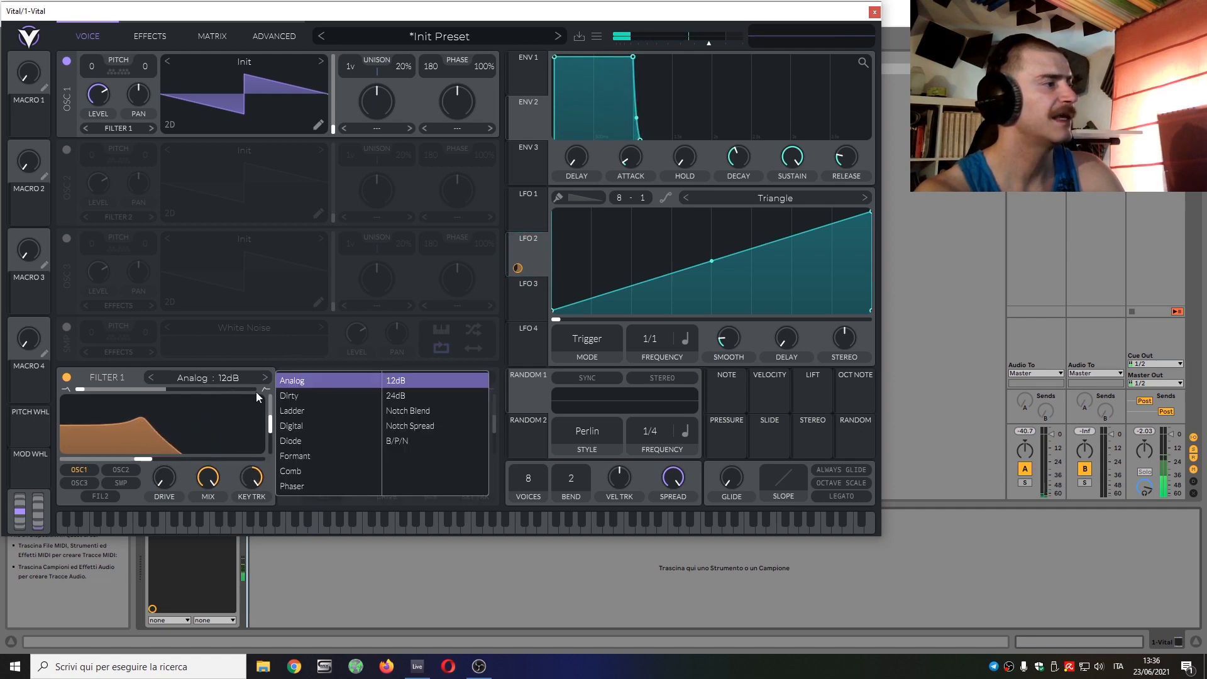
click(403, 395)
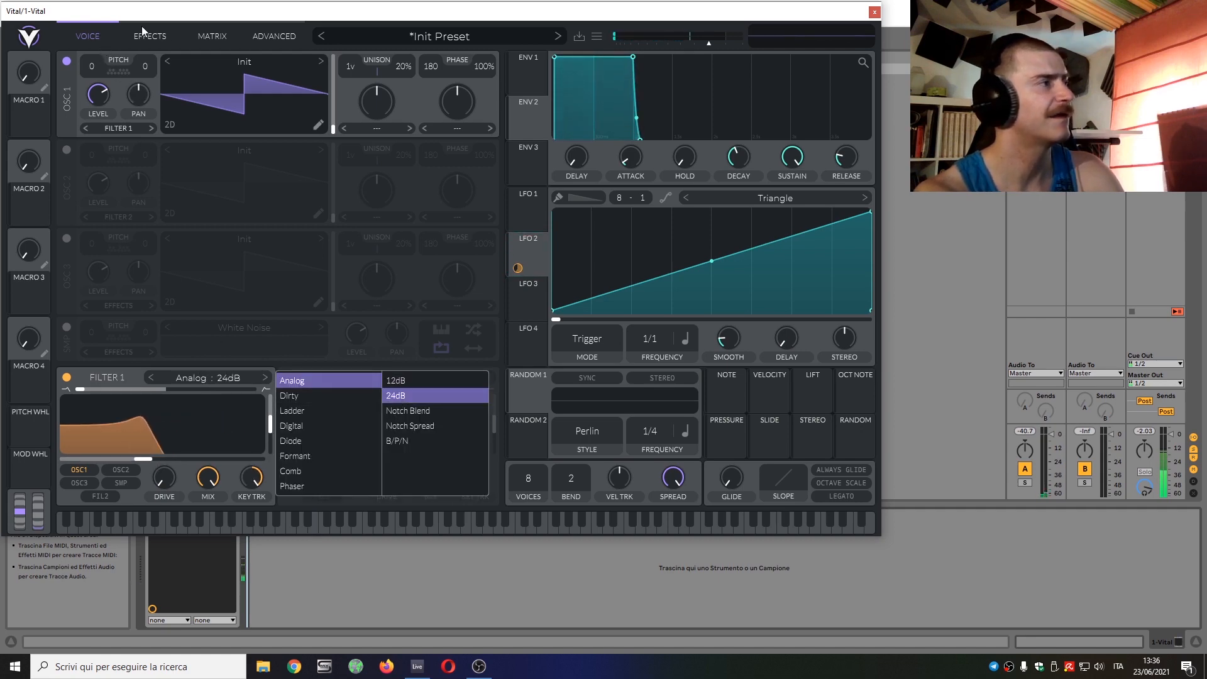
- Set the filter cutoff modulation's remap grid to 11 columns and load the user shape straight strum
click(205, 38)
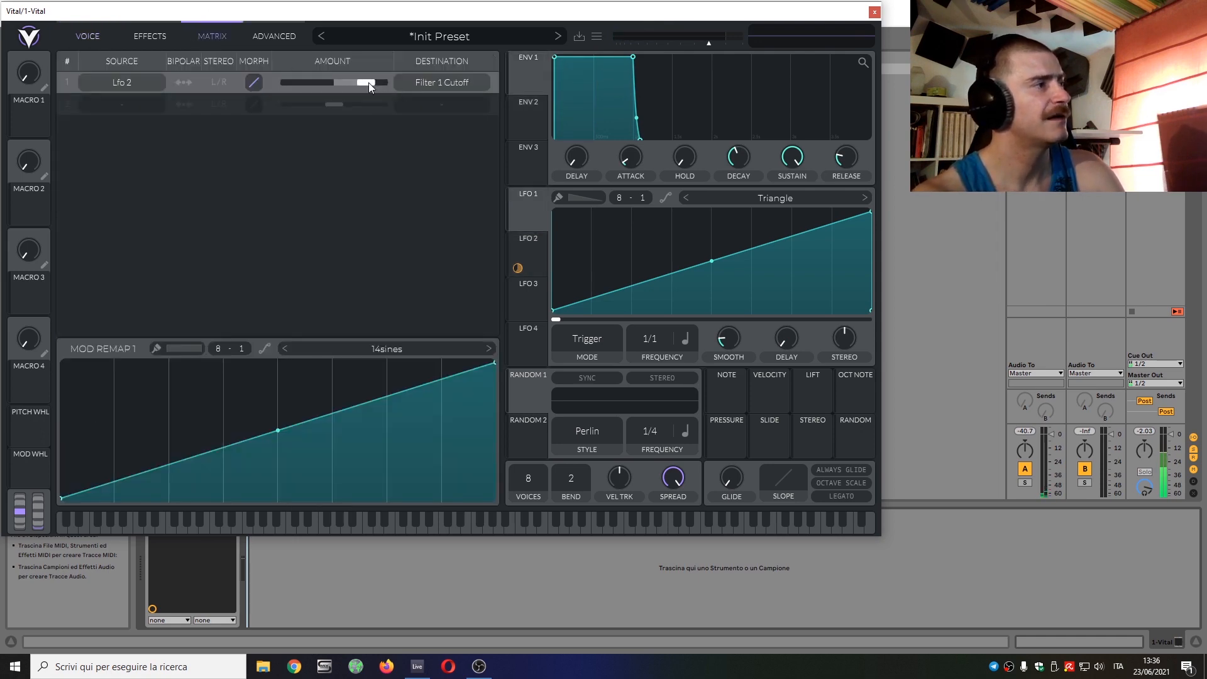
drag(216, 349, 239, 307)
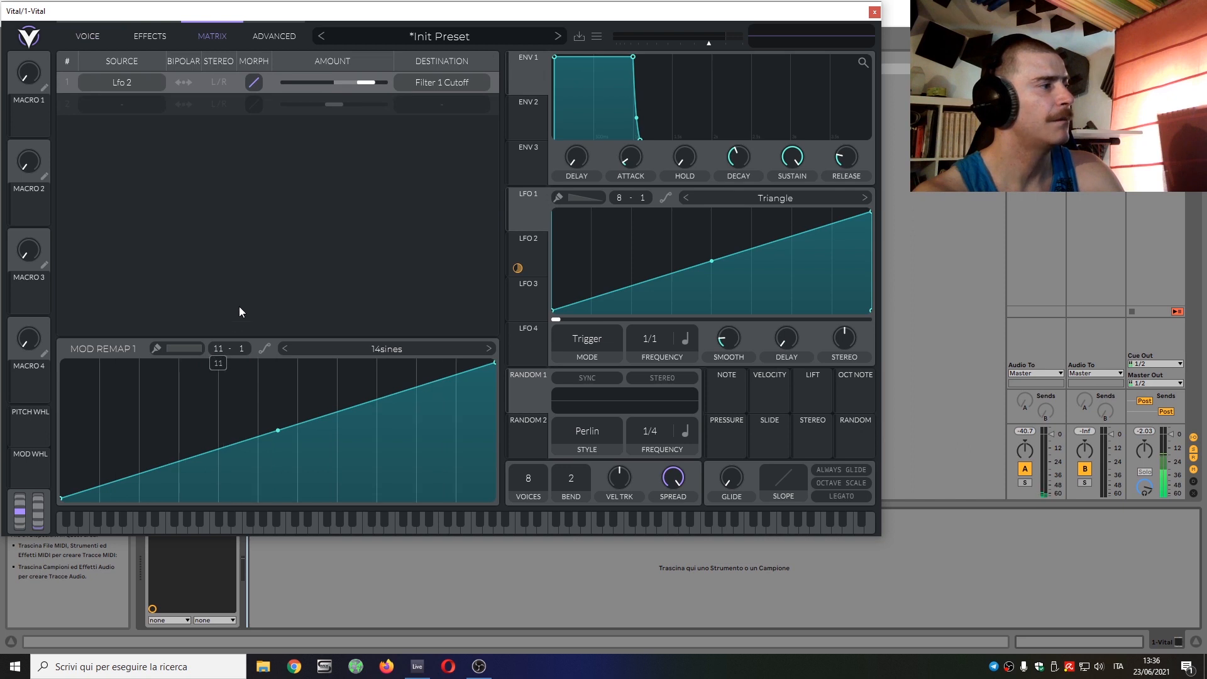
click(368, 348)
scroll(679, 402, down, 5)
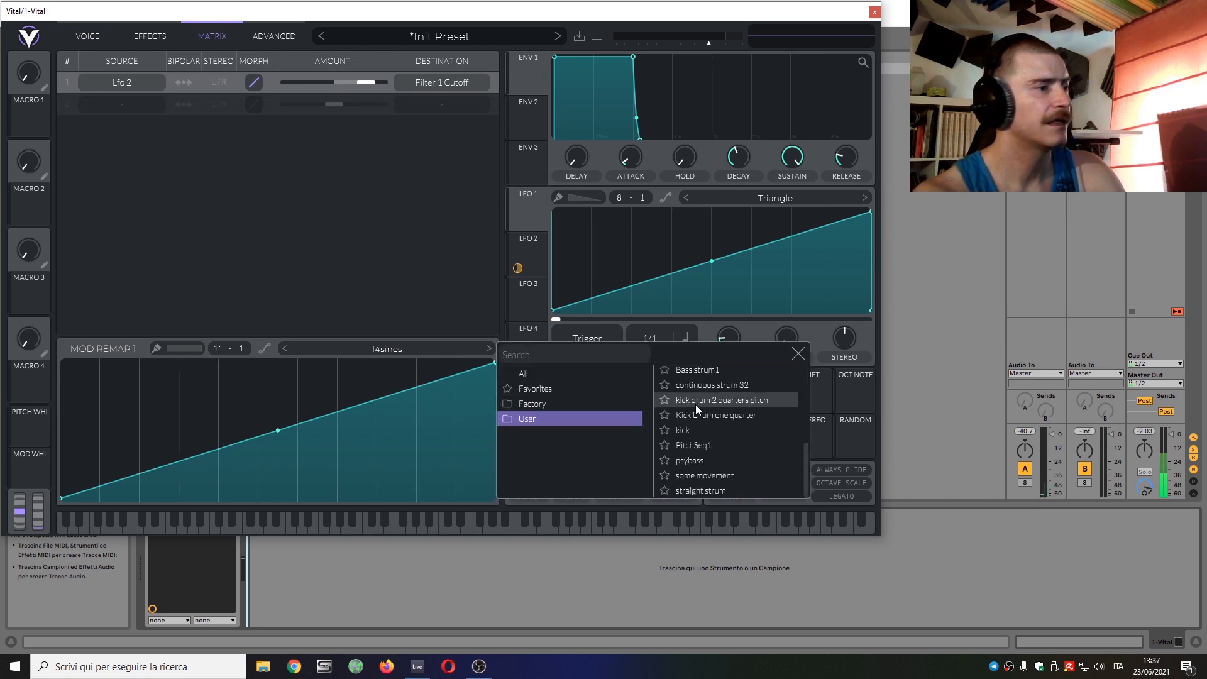
click(713, 494)
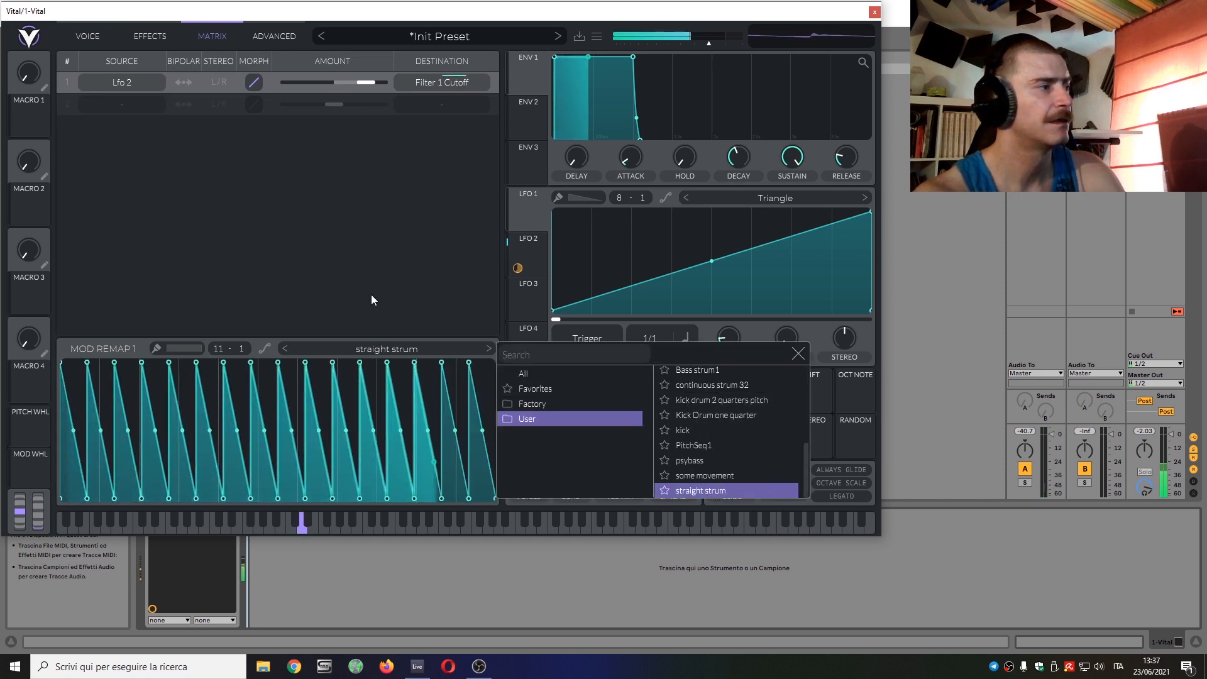
click(797, 354)
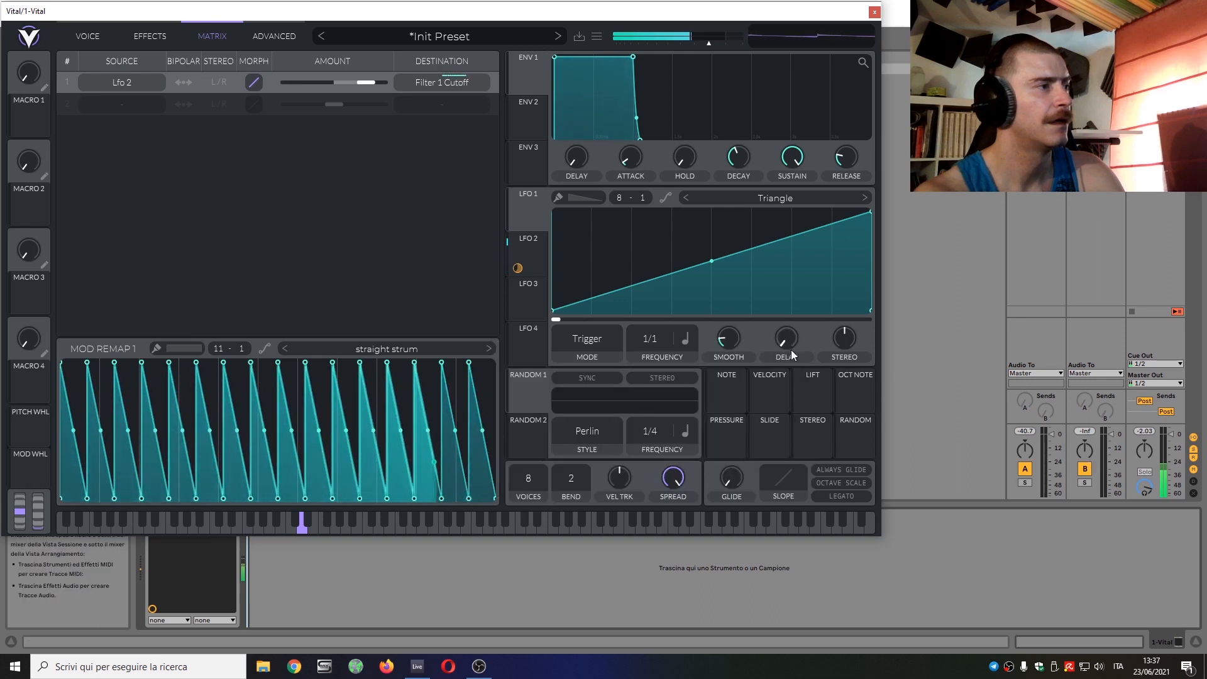
- Set LFO 2's frequency to 1/1 and shape its triangle into a full-width rising ramp
click(526, 249)
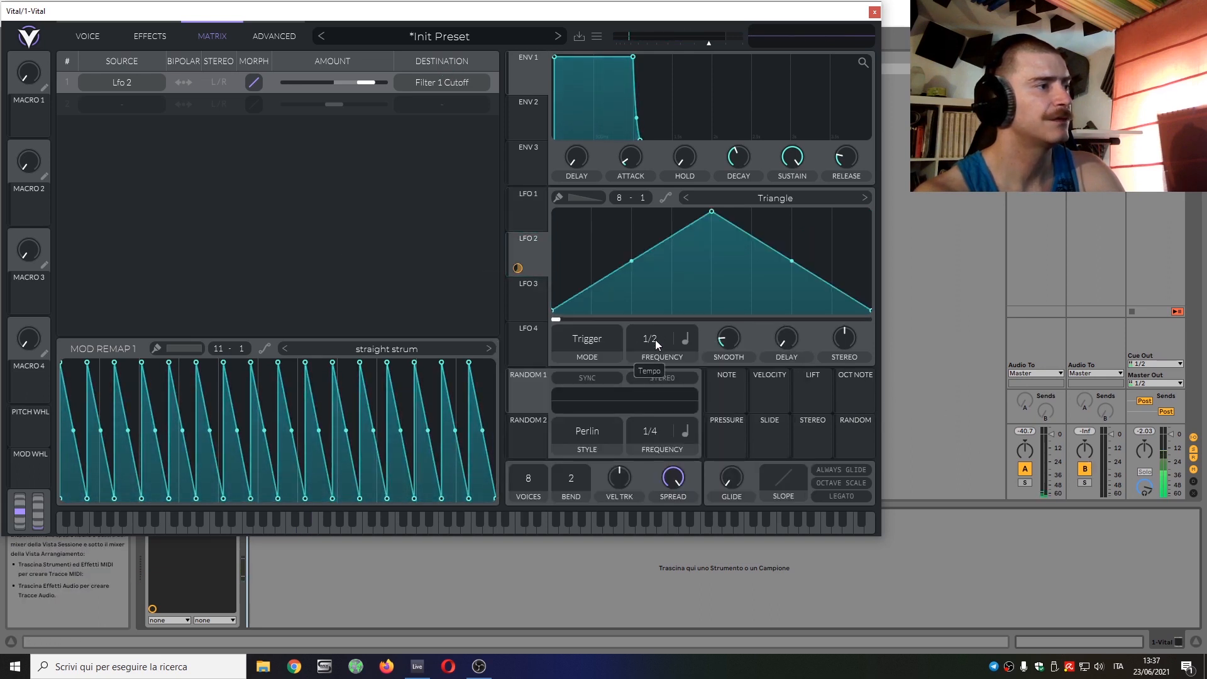
drag(656, 339, 655, 362)
click(720, 199)
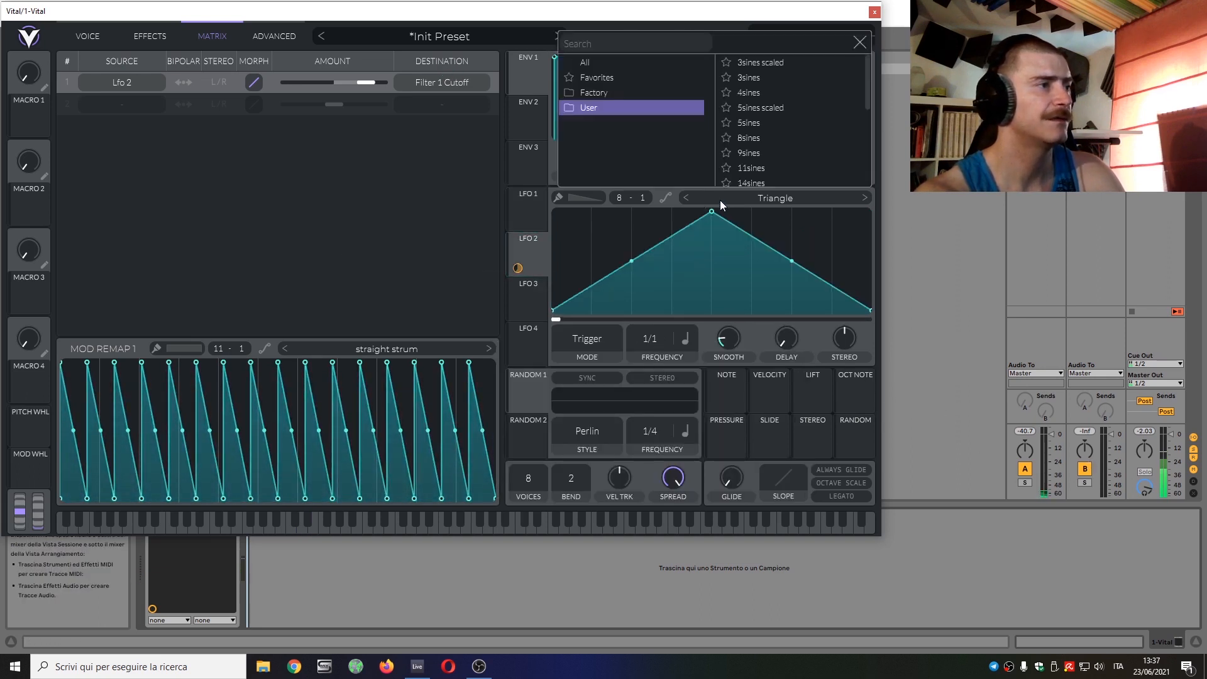
drag(711, 212, 869, 212)
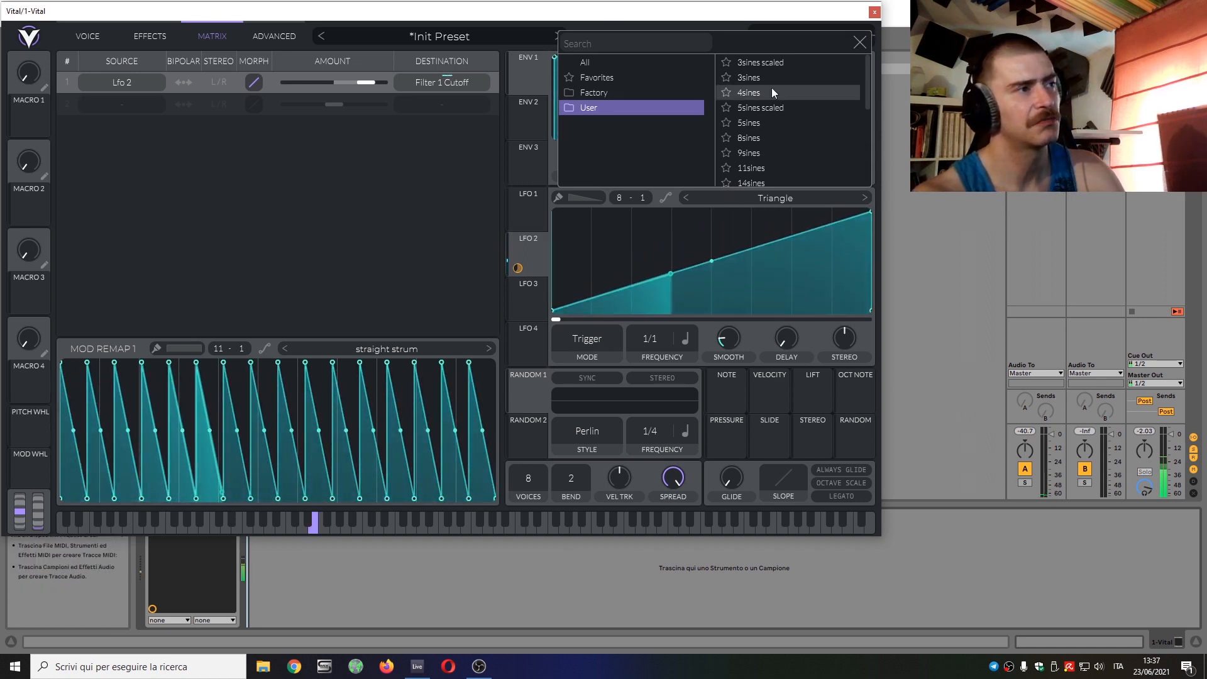
click(858, 45)
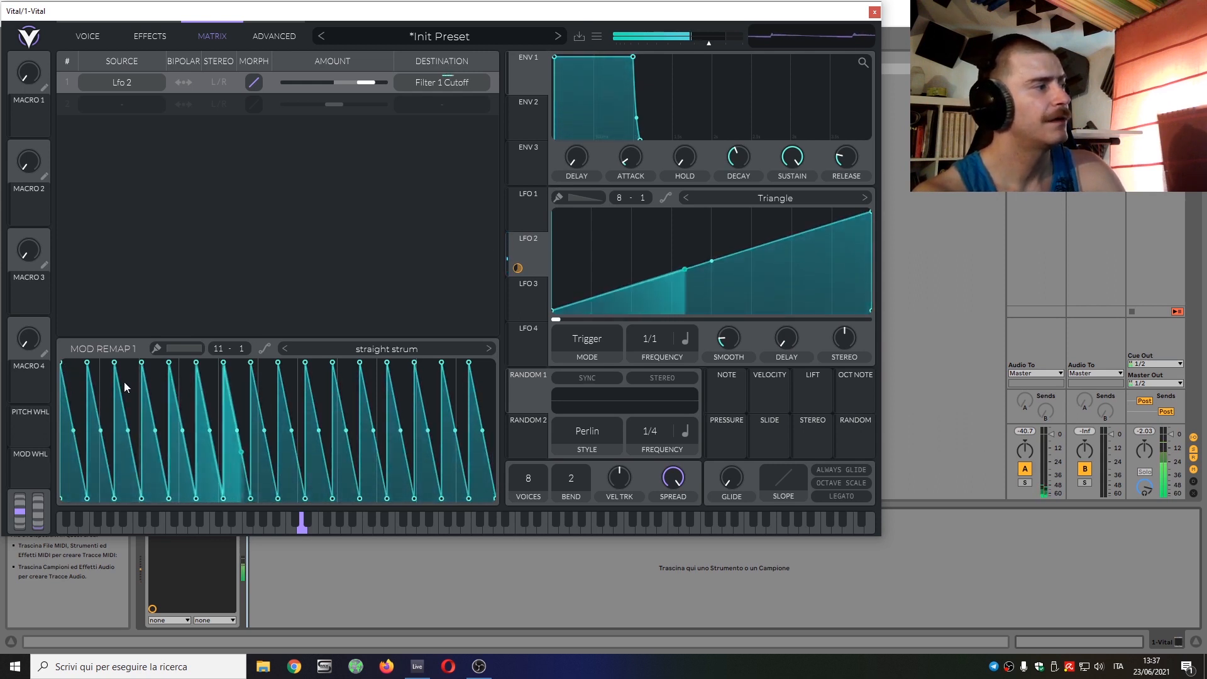
- Flatten the first, fifth, ninth and thirteenth peaks of the cutoff remap curve to zero, then return to the oscillator and filter view
drag(63, 363, 61, 498)
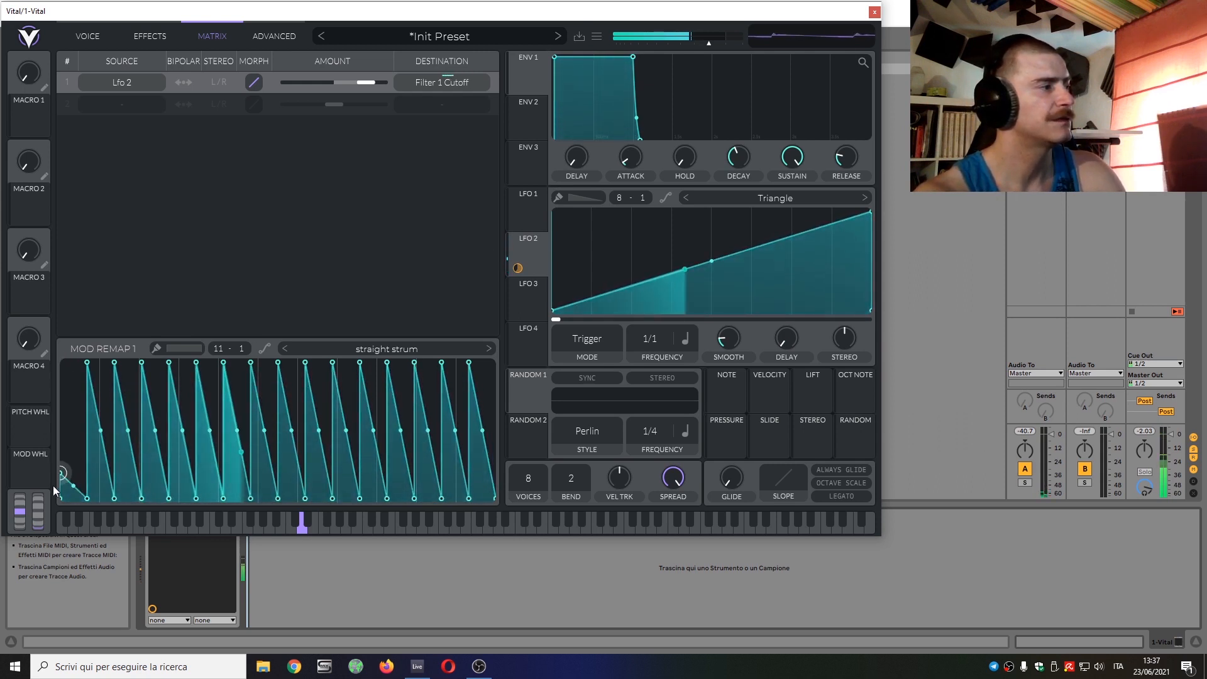
drag(169, 363, 179, 498)
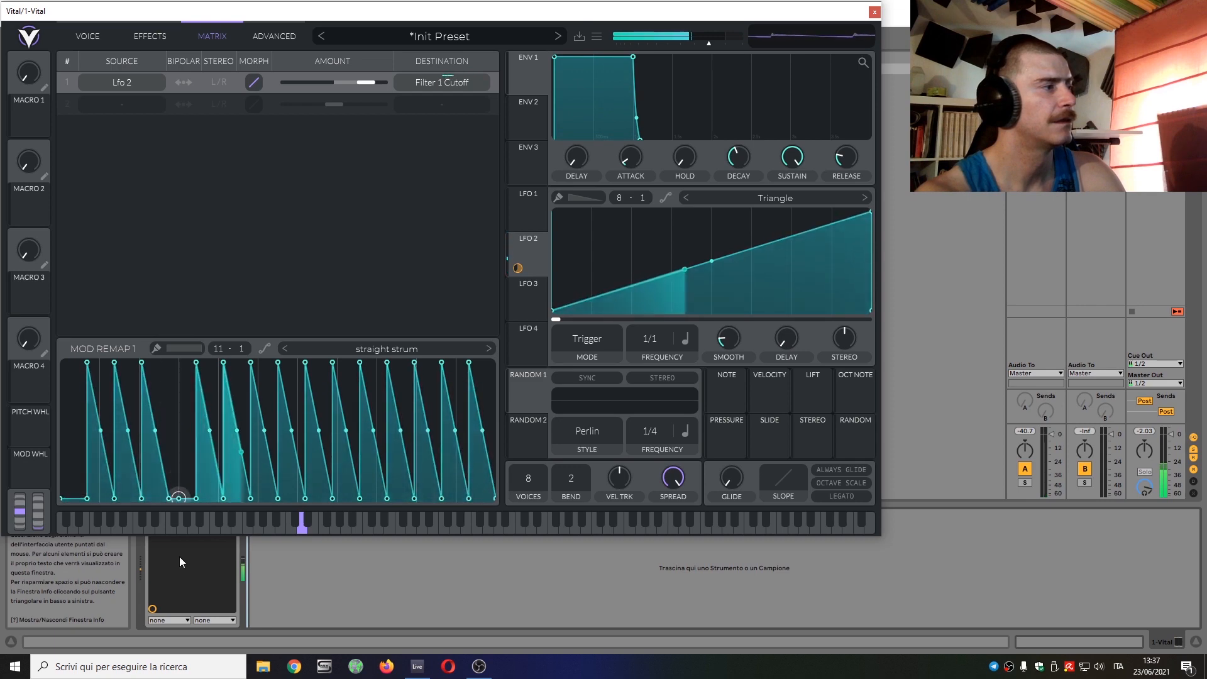
drag(278, 363, 278, 523)
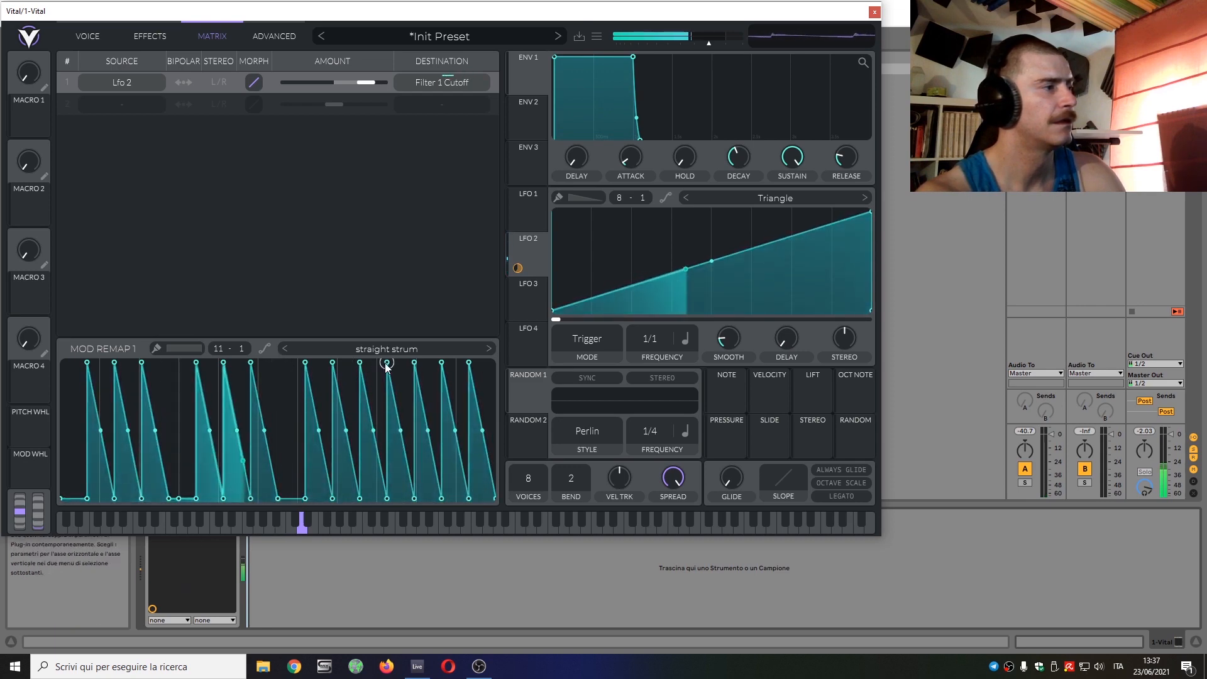
drag(387, 363, 384, 563)
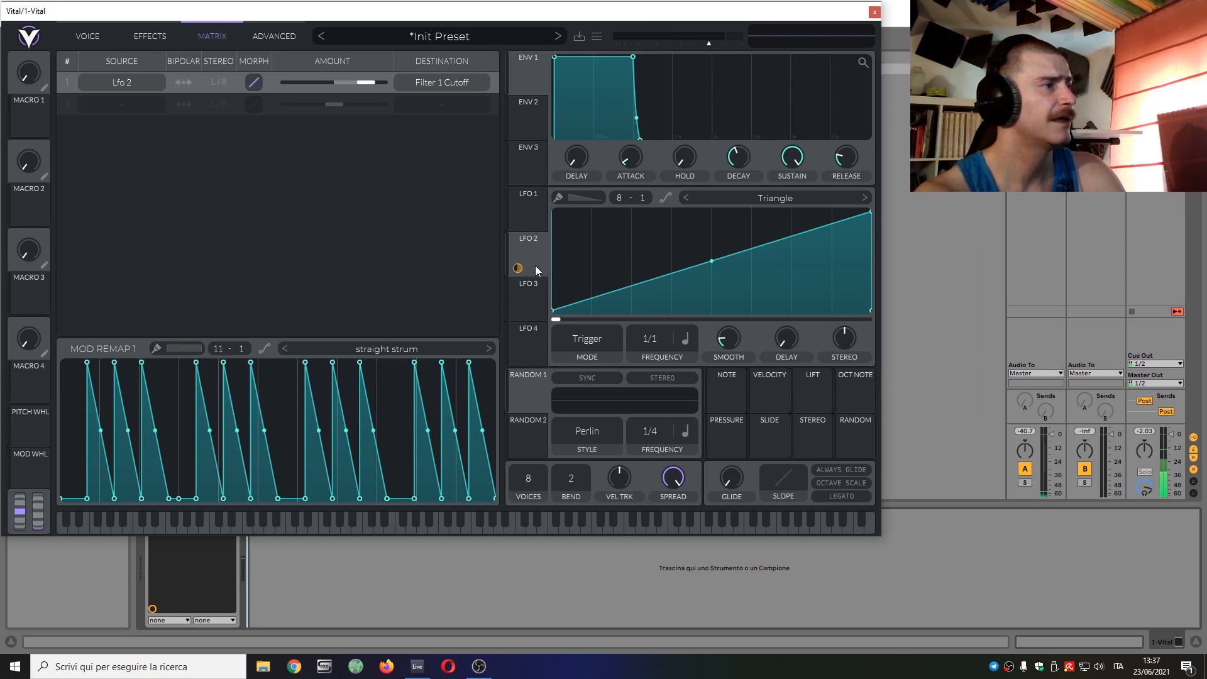
click(88, 38)
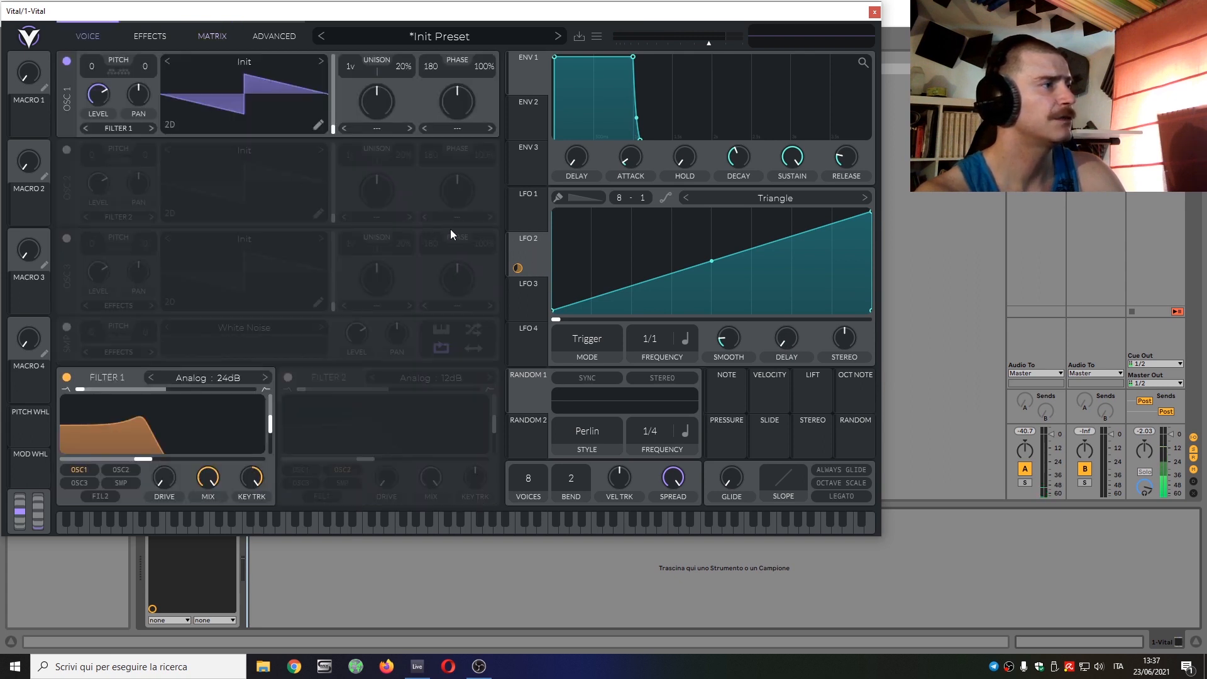
- Modulate oscillator 1's level with LFO 2 at full positive amount and lower the base level to zero
drag(517, 268, 104, 101)
drag(100, 104, 72, 313)
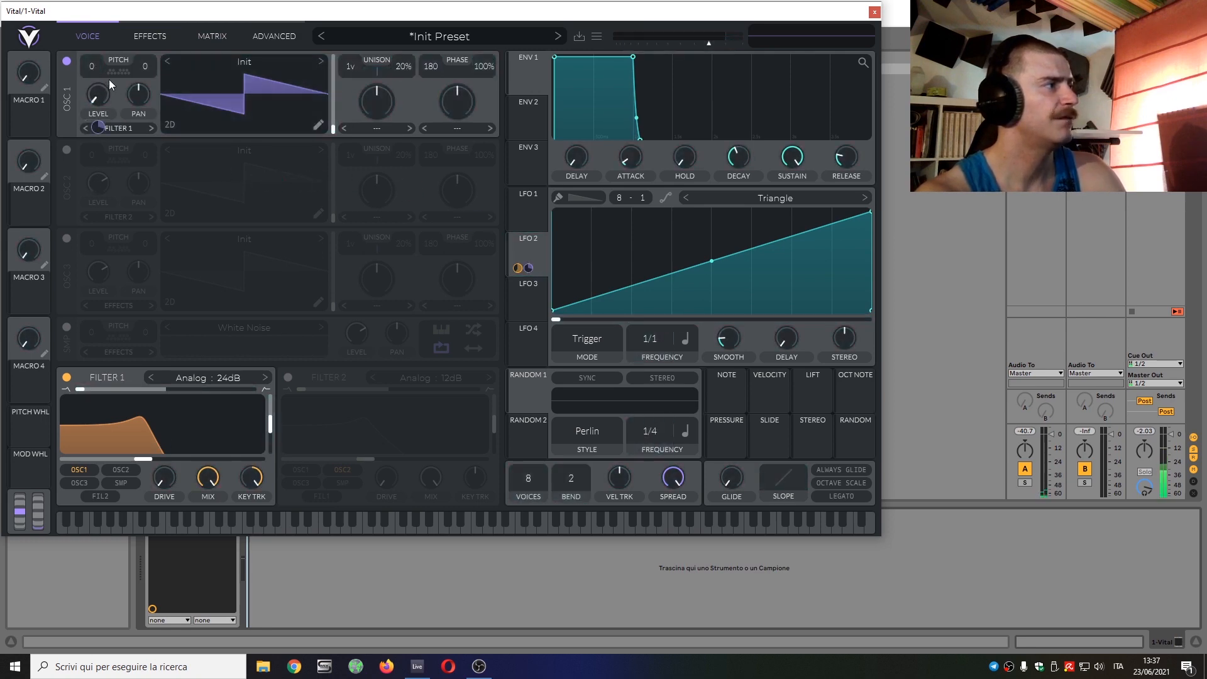
drag(98, 127, 98, 76)
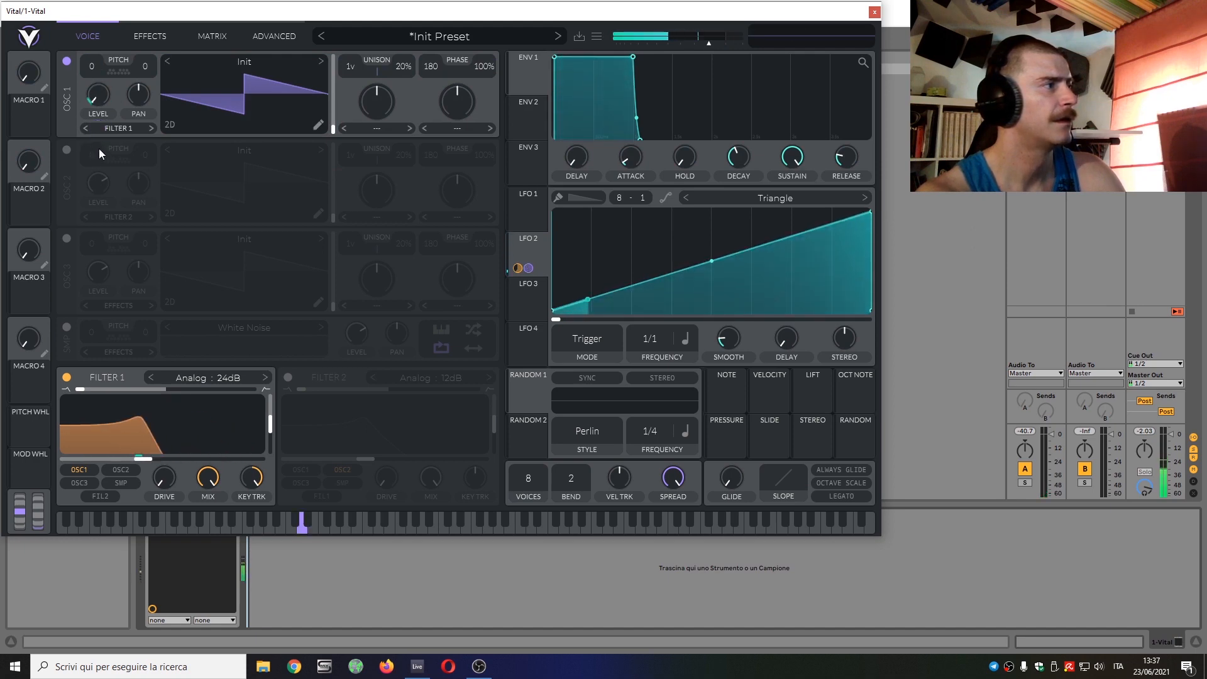
click(517, 248)
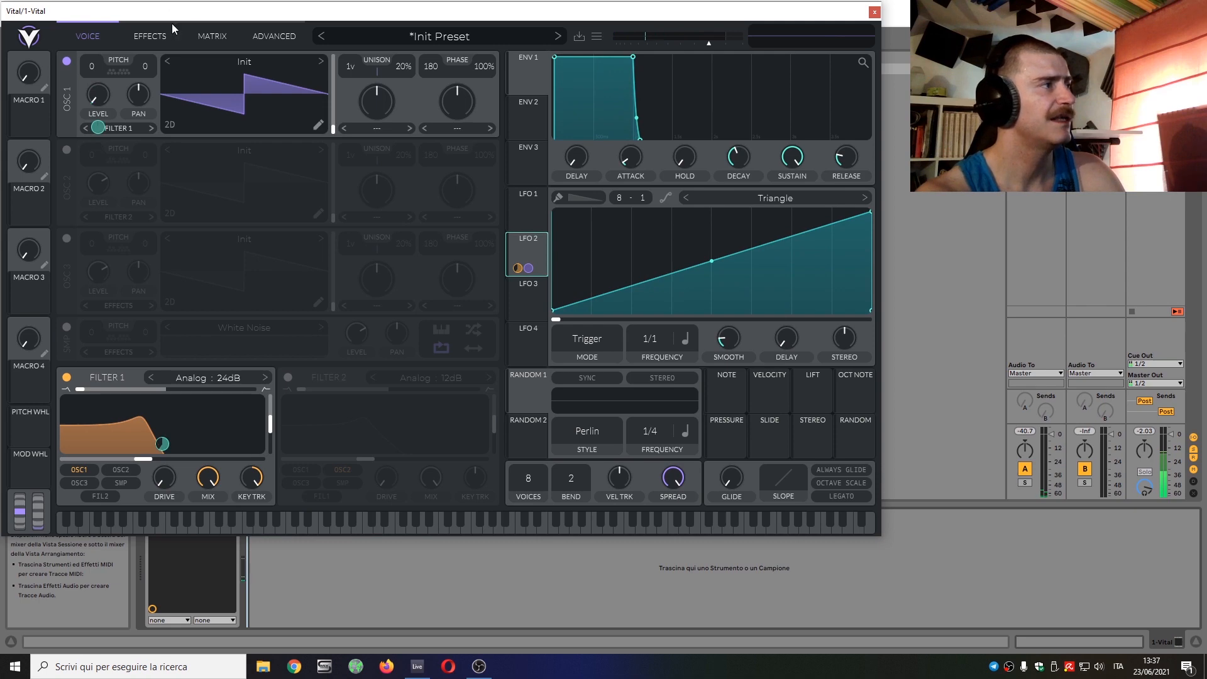
- Copy the filter cutoff modulation's remap curve onto the oscillator 1 level modulation and turn LFO 2's smoothing down to minimum
click(217, 36)
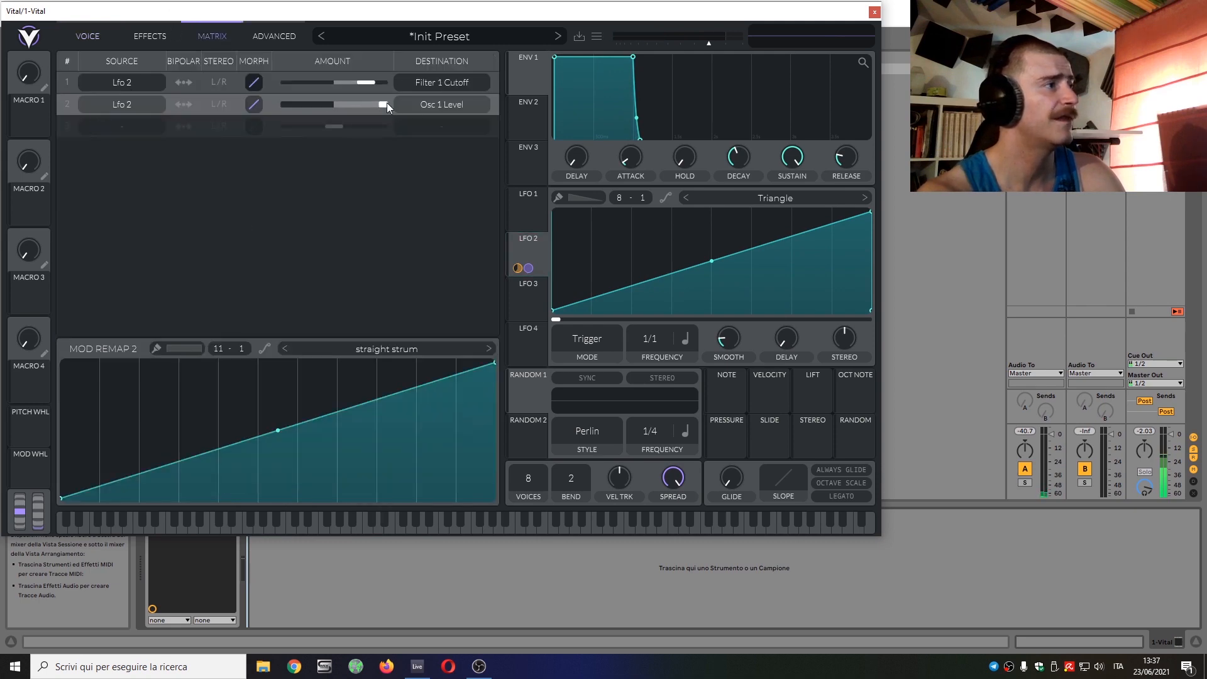
click(358, 79)
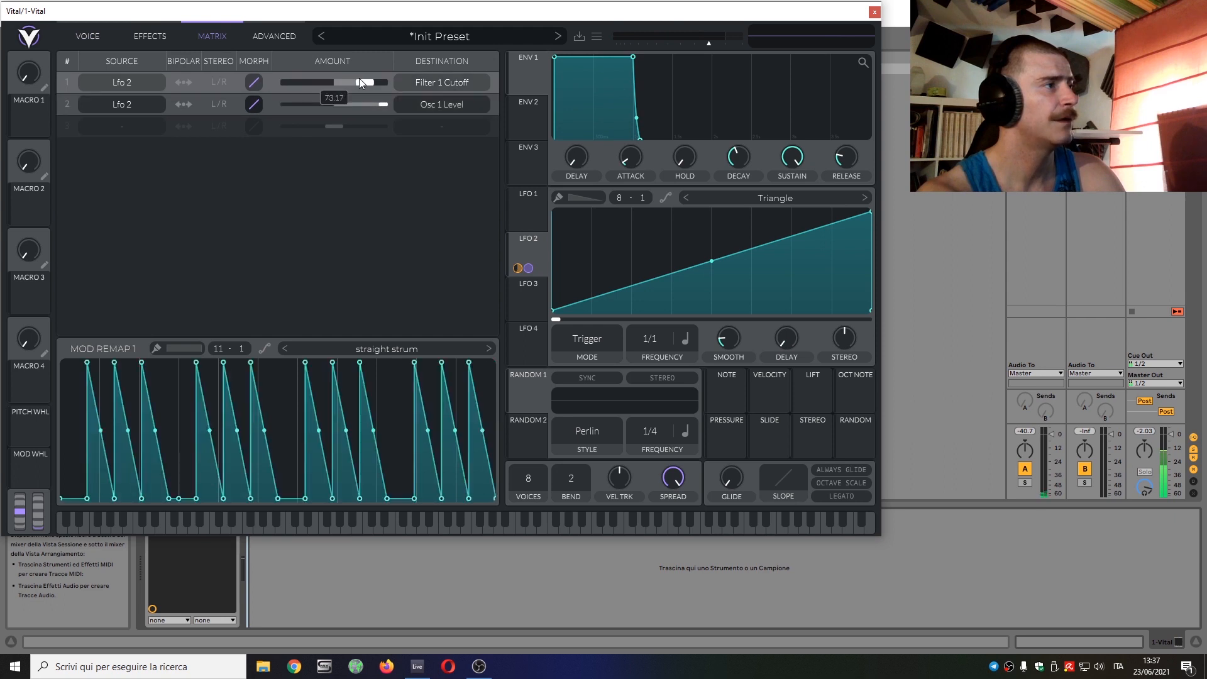
right_click(277, 376)
click(301, 384)
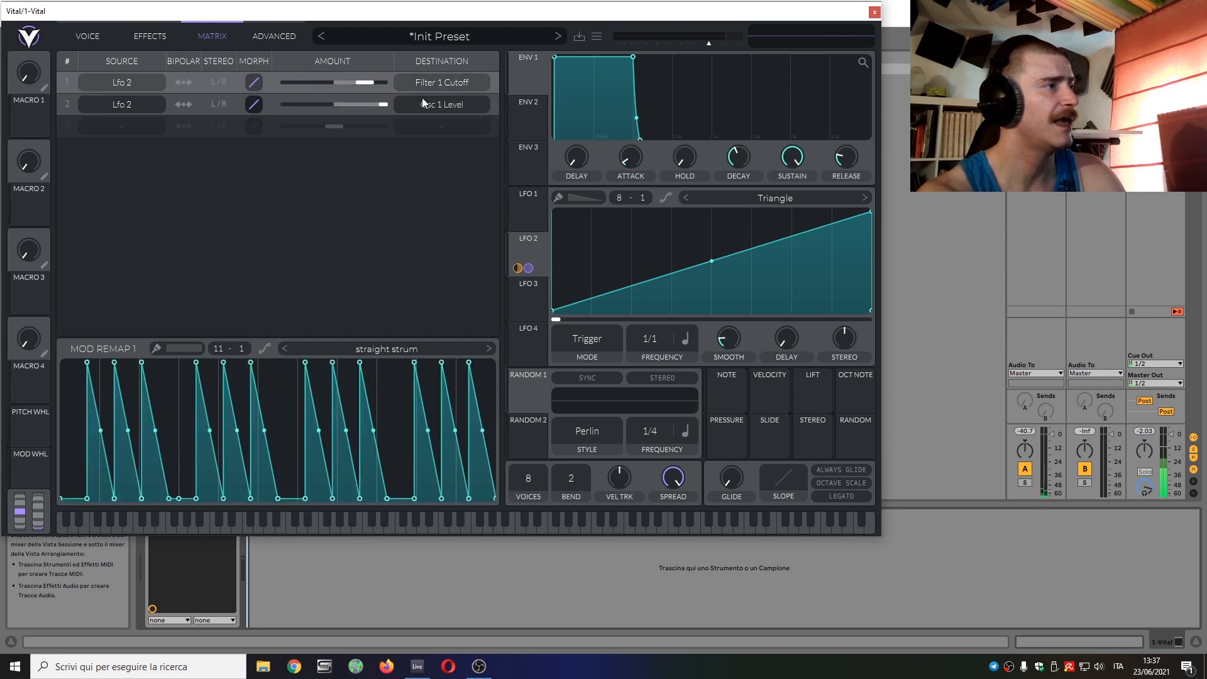
mouse_move(391, 104)
mouse_down()
mouse_move(379, 104)
mouse_move(393, 104)
mouse_up()
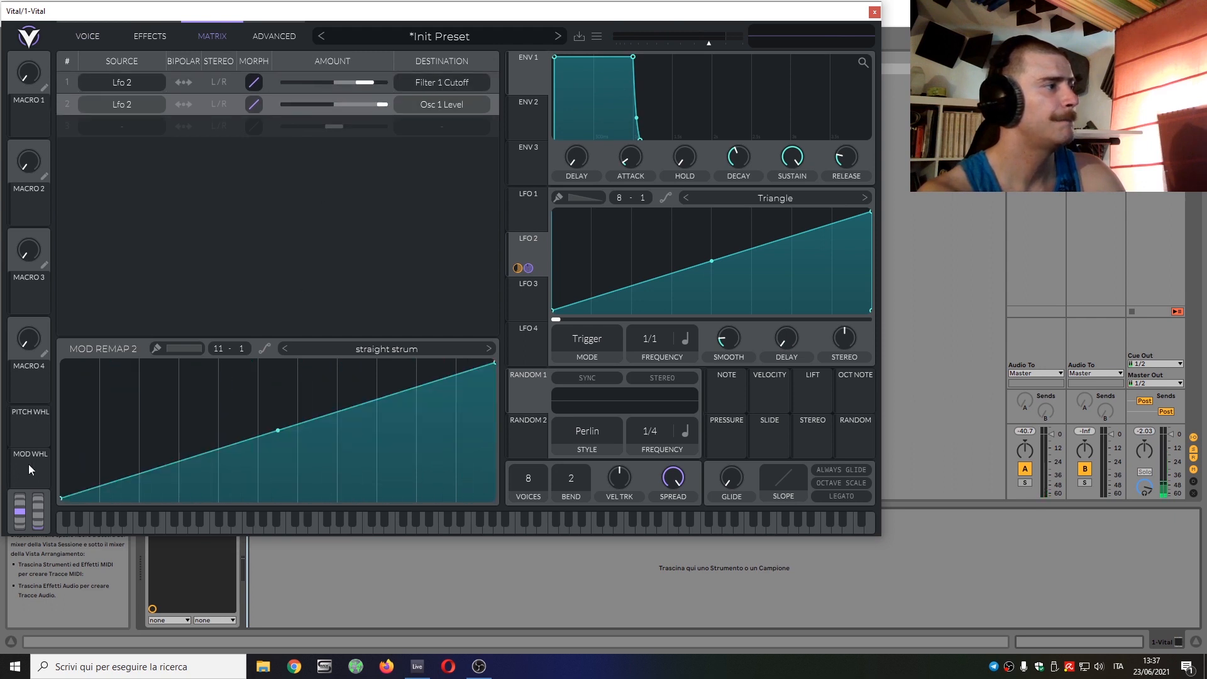
right_click(107, 435)
click(131, 458)
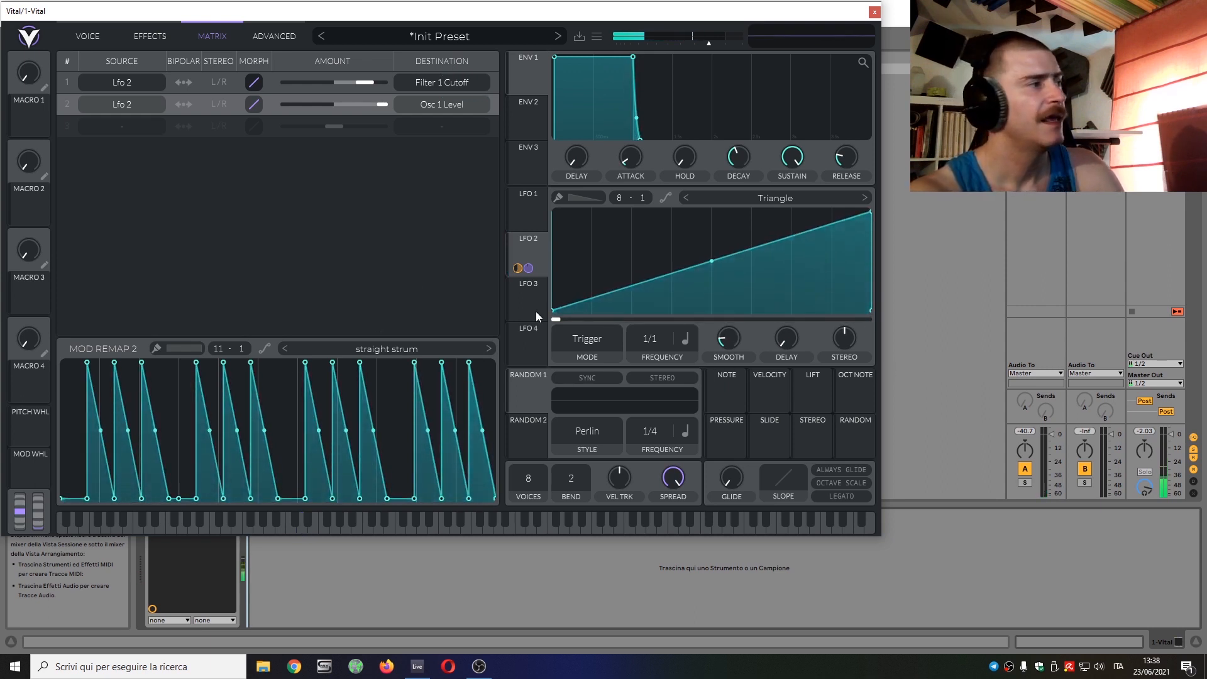
drag(730, 339, 730, 384)
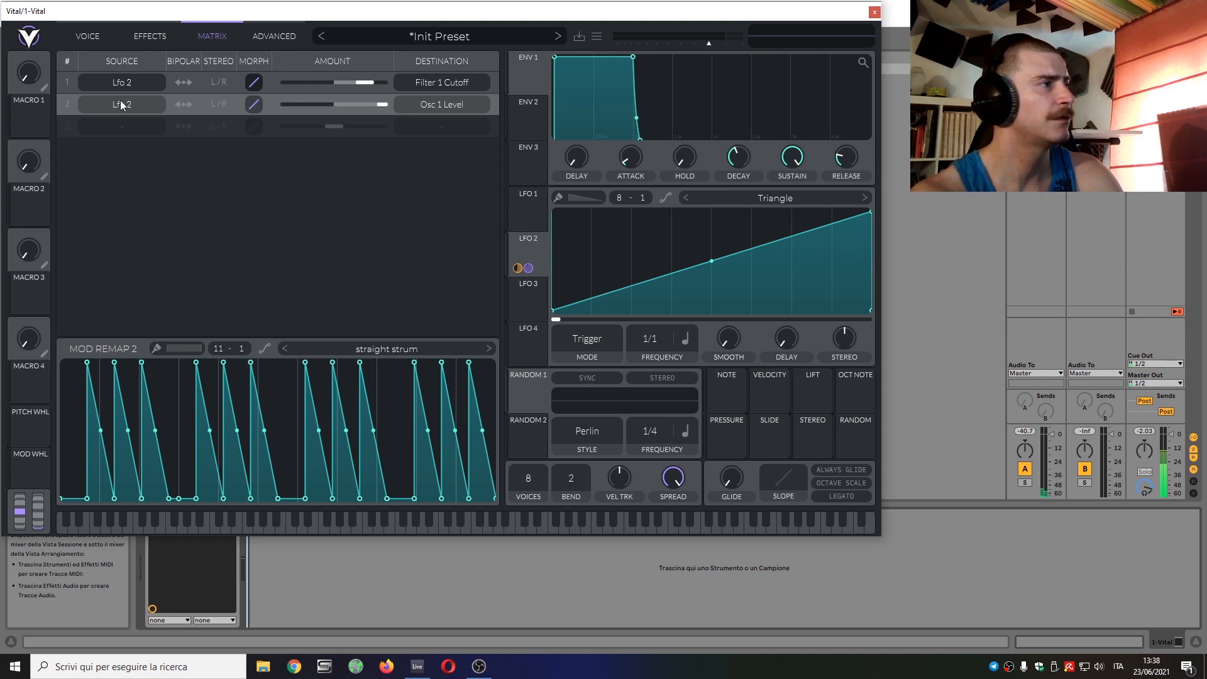
- Reset the oscillator 1 level modulation amount to zero and modulate that amount with Random 1 at about 1.817
double_click(383, 104)
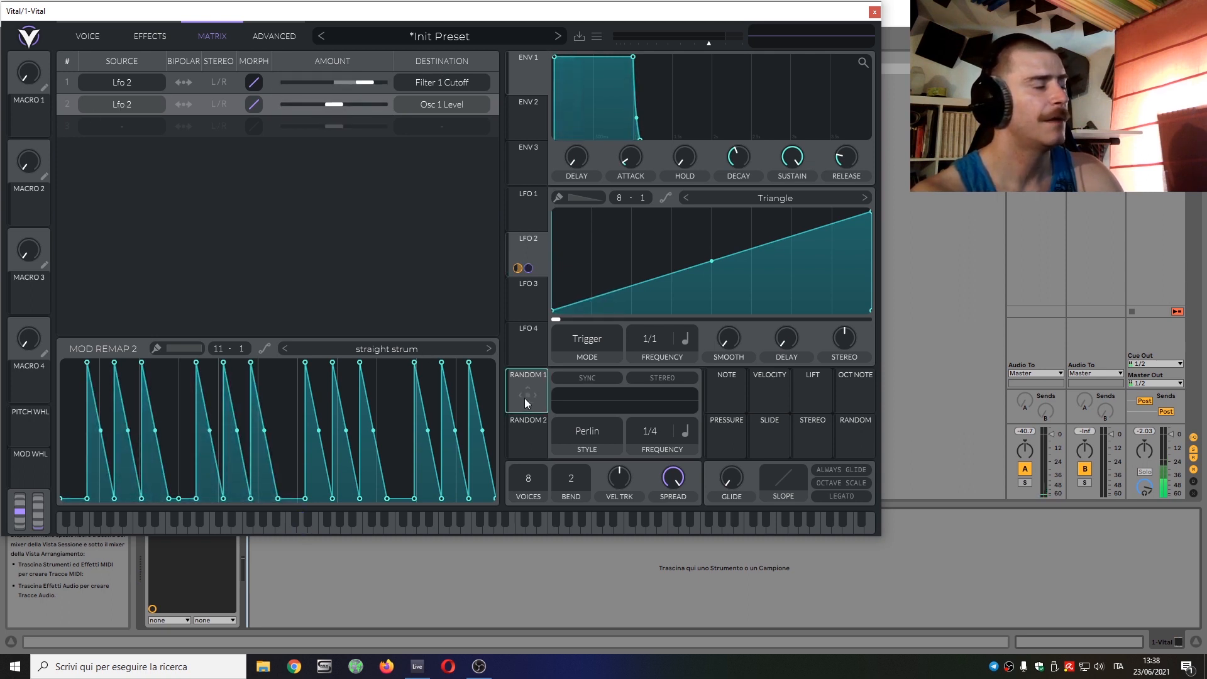
drag(524, 396, 338, 104)
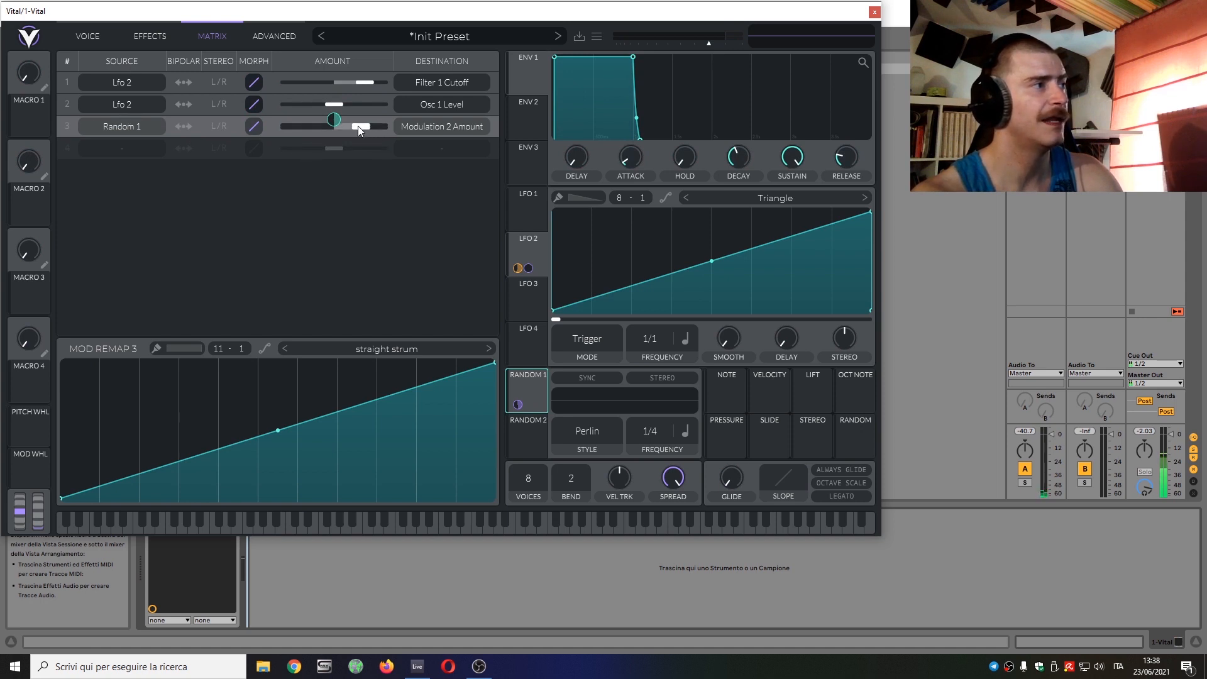
drag(358, 126, 383, 124)
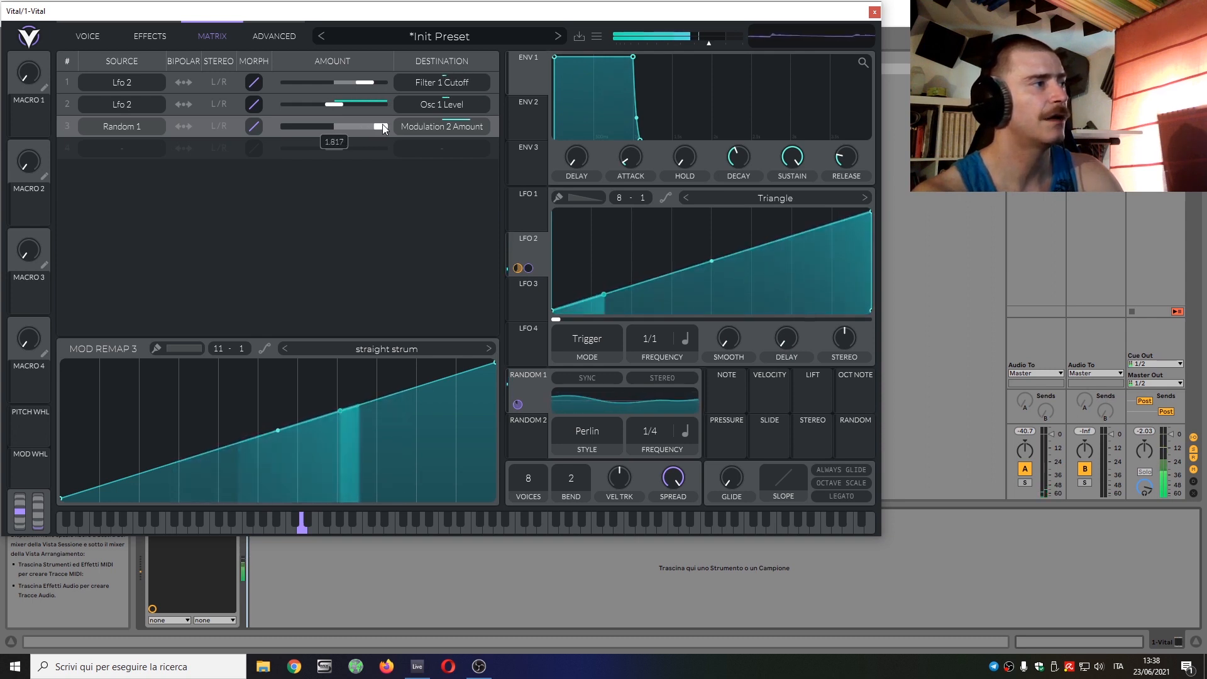
- Shape Random 1's remap into a hard jump from zero to full at the fifth grid line and enable Stereo for Random 1
double_click(301, 422)
drag(300, 423, 303, 320)
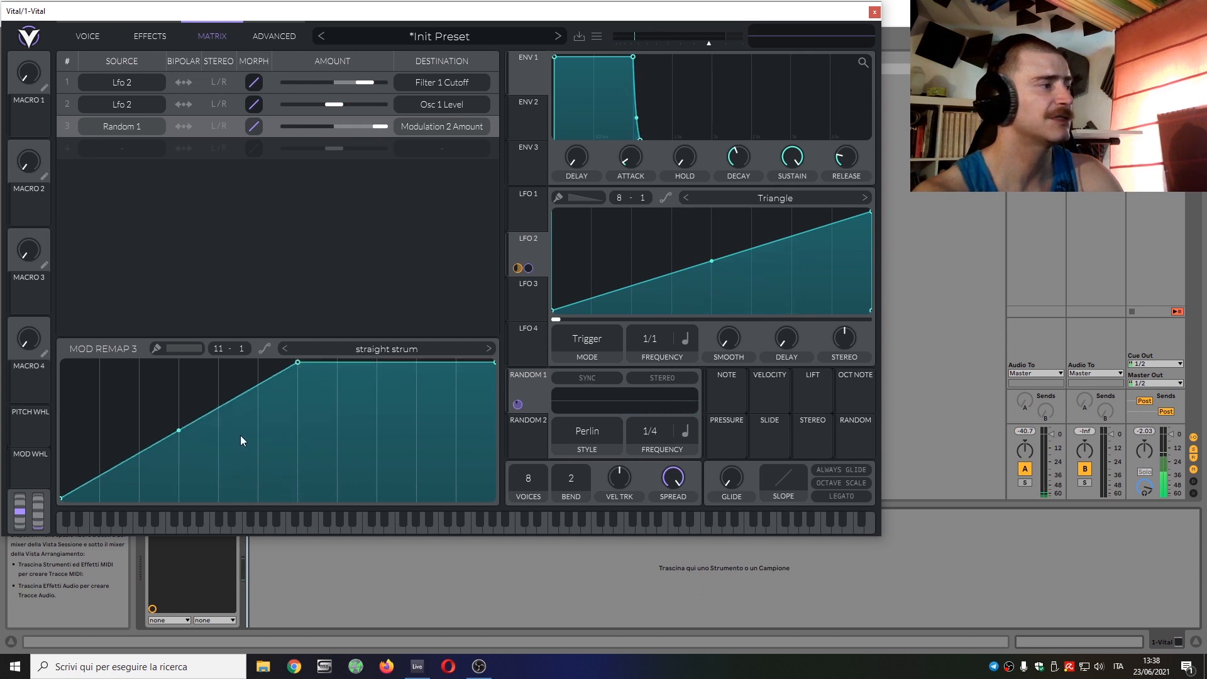
drag(267, 399, 320, 559)
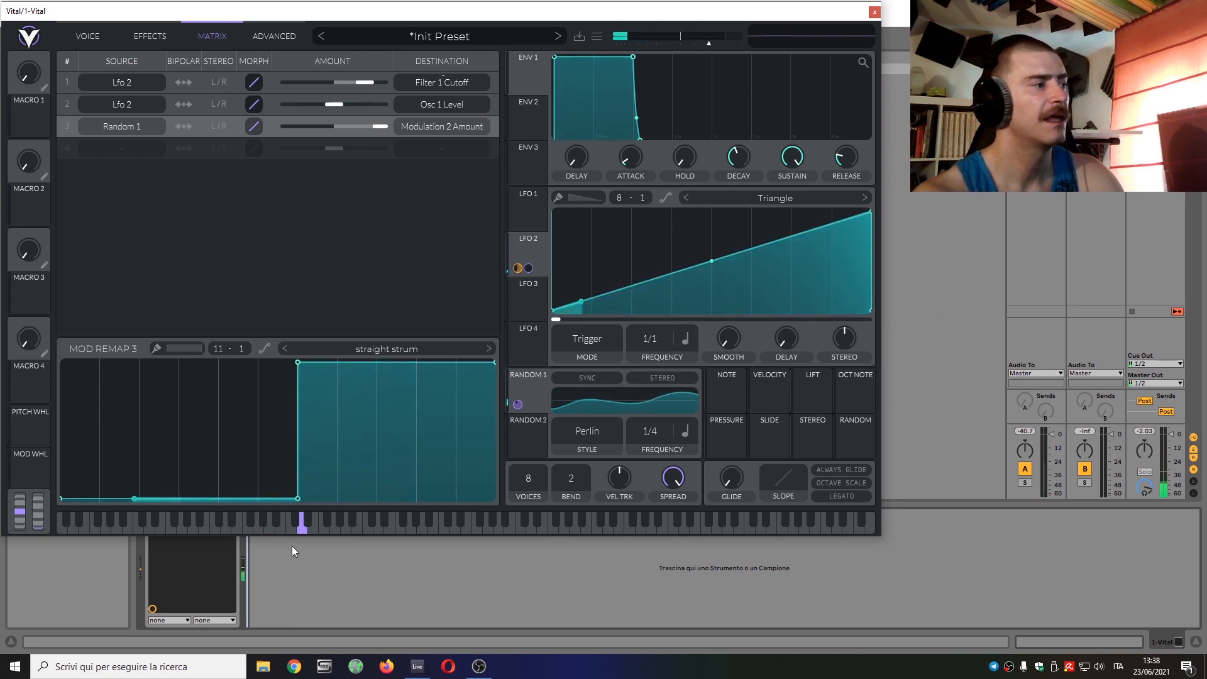
drag(298, 499, 253, 518)
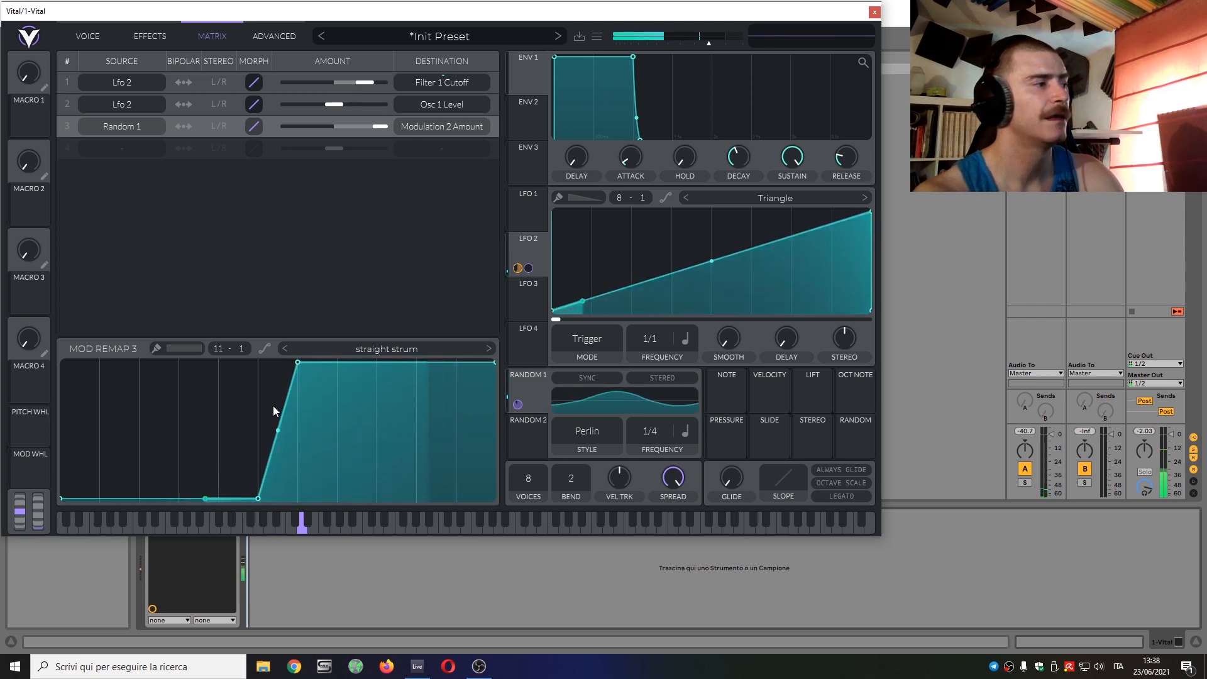
drag(297, 363, 253, 335)
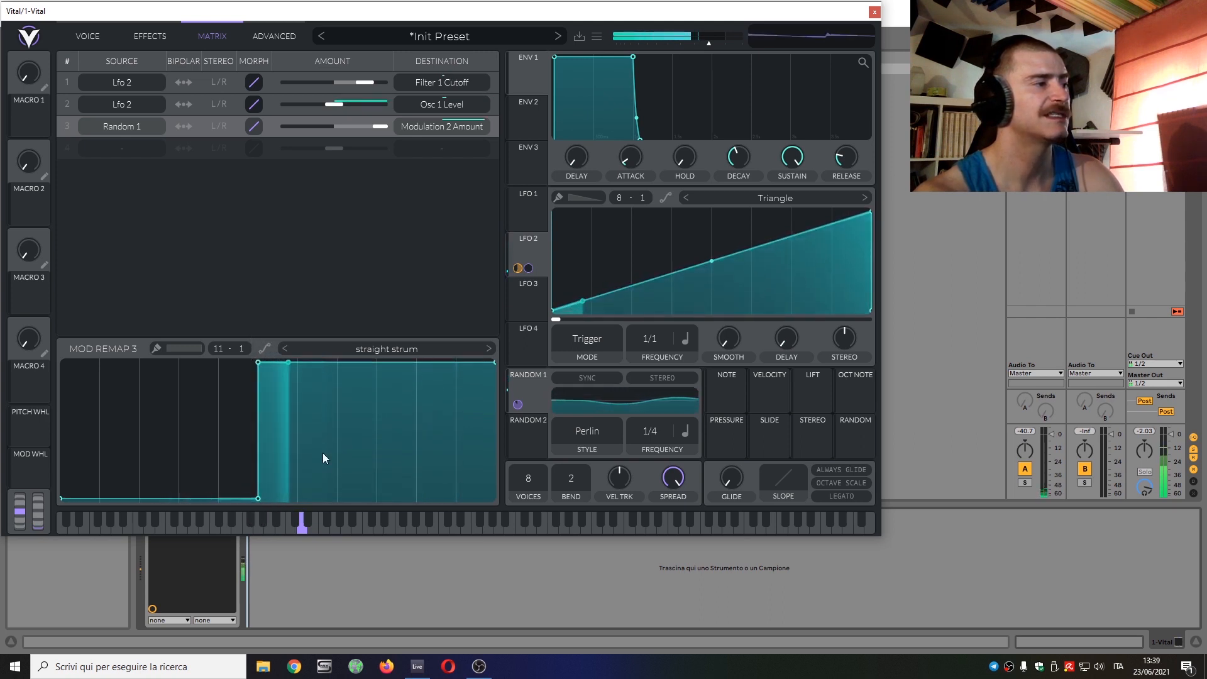
click(663, 377)
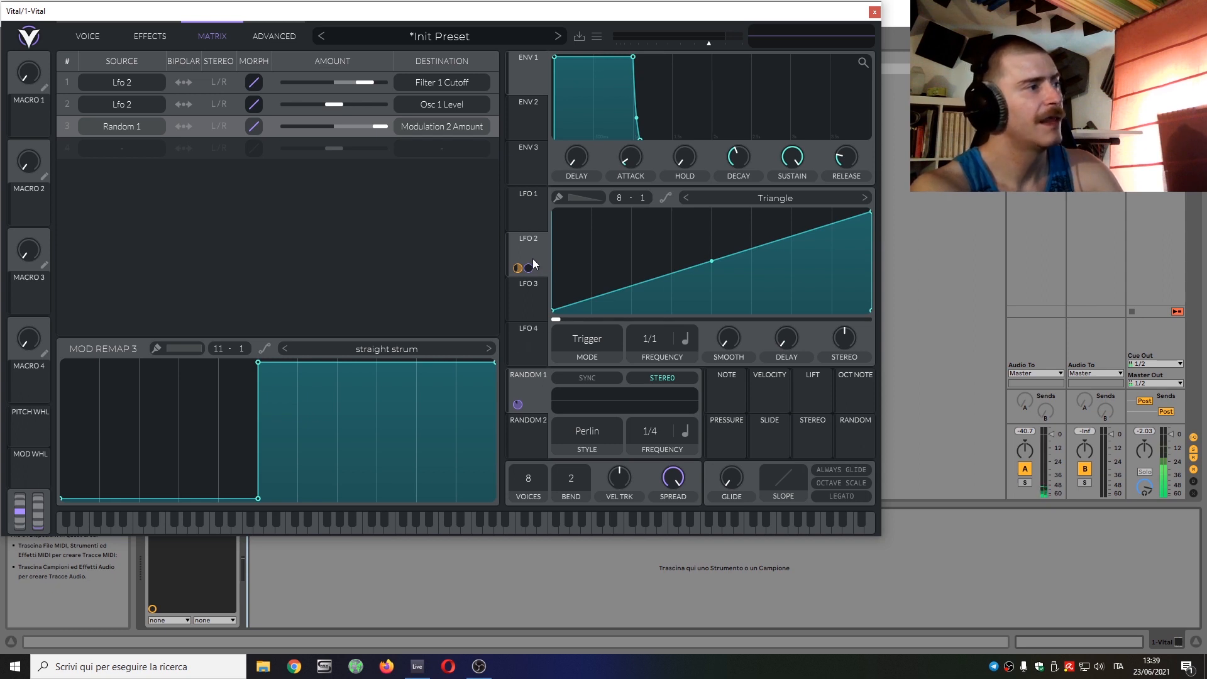
- Modulate oscillator 1's transpose with LFO 2 and set the modulation amount to 12
click(86, 38)
drag(532, 255, 91, 73)
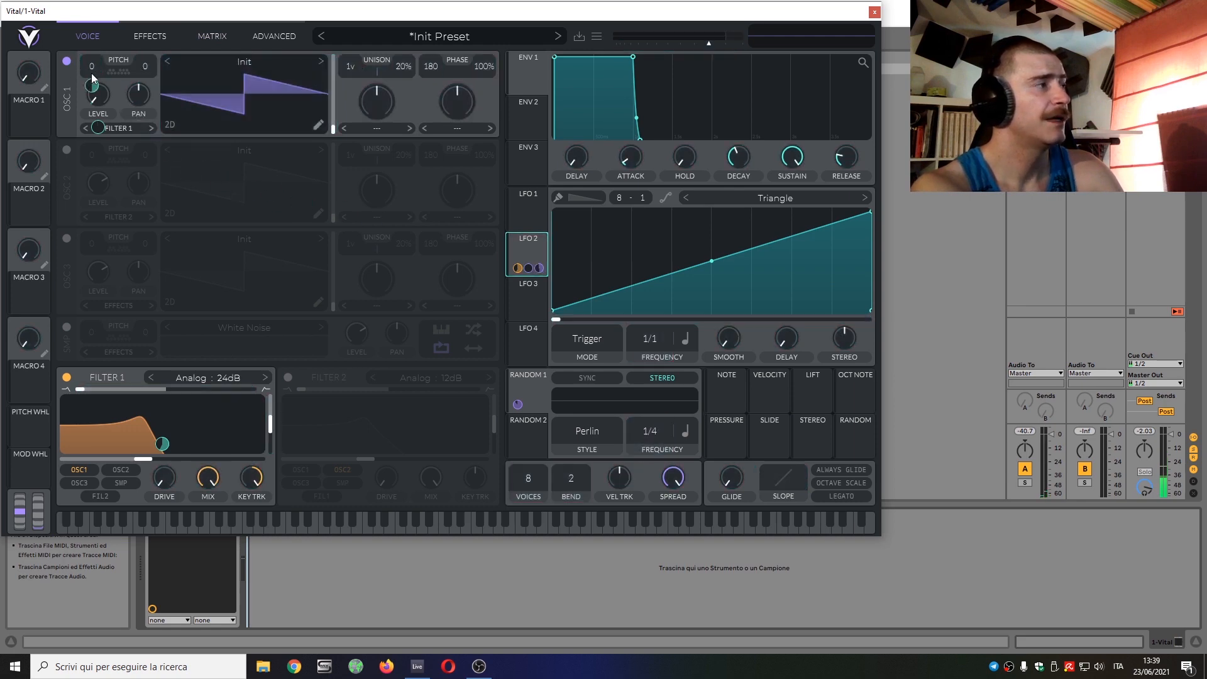
click(217, 29)
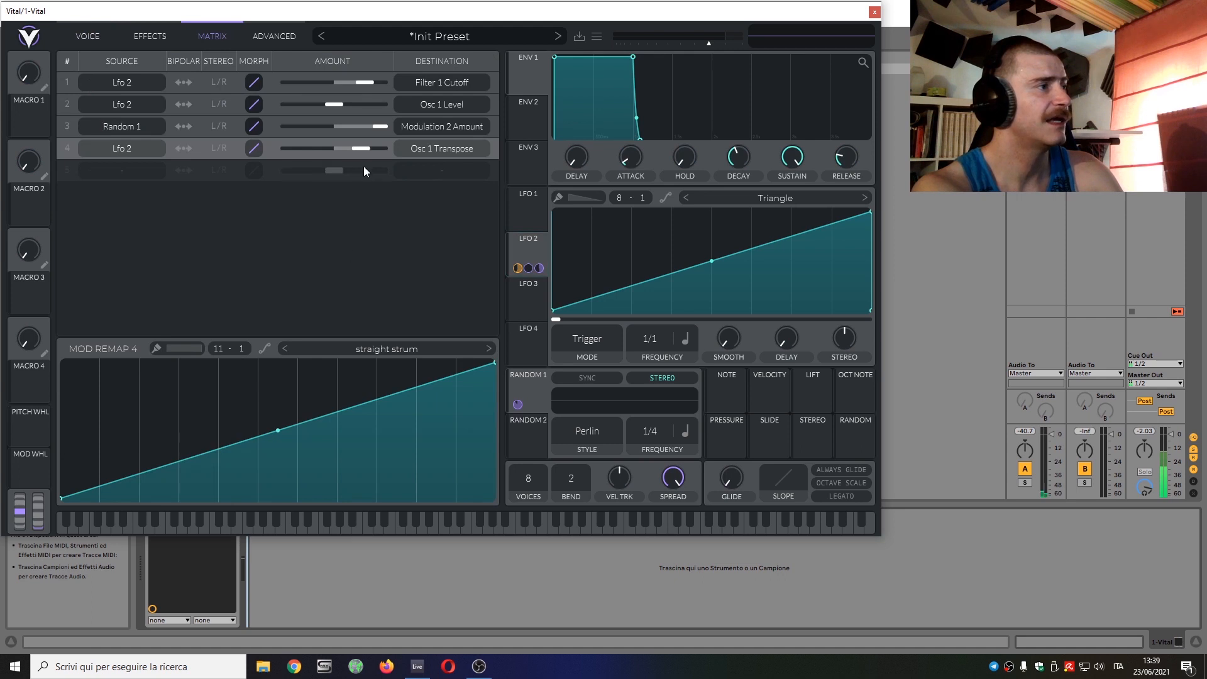
right_click(364, 148)
click(381, 188)
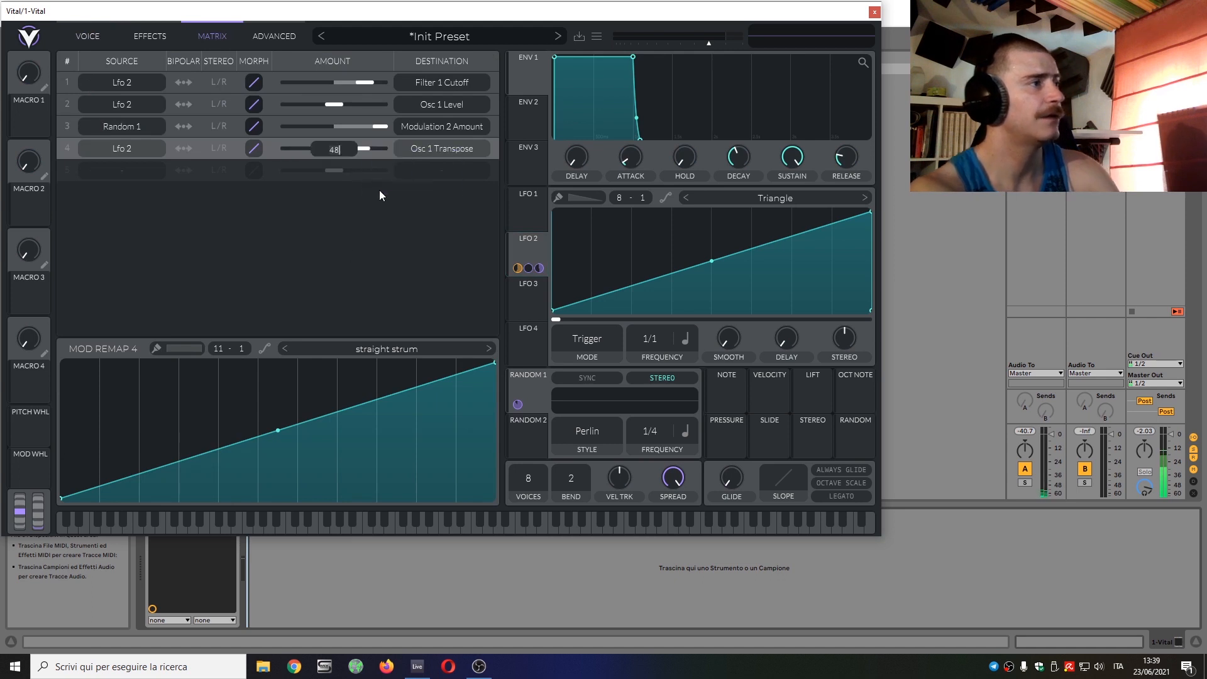
text(48)
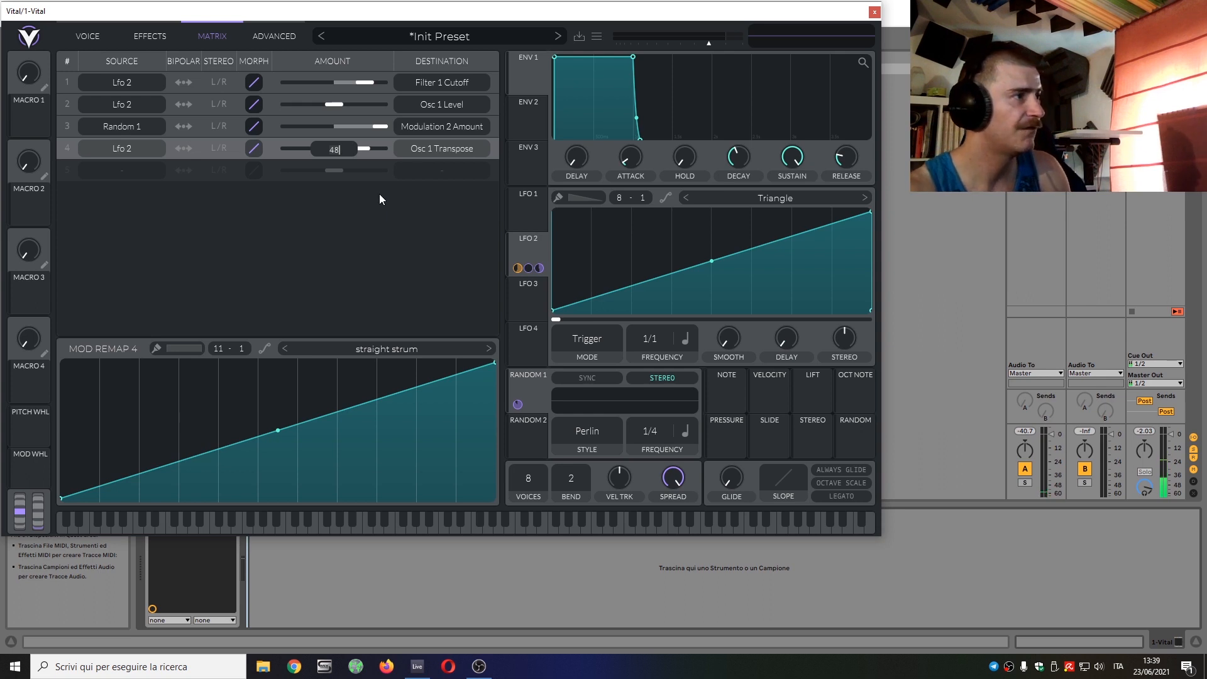
key(BackSpace)
key(BackSpace)
text(12)
key(Return)
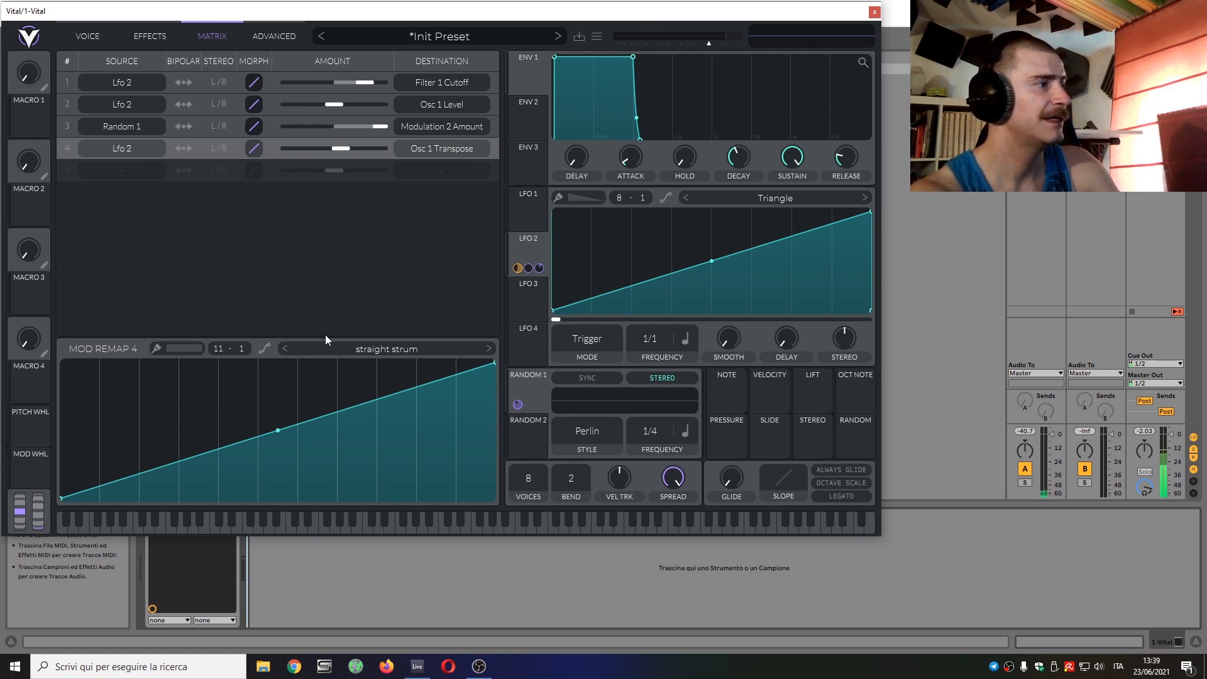
- Set the transpose modulation's remap grid to 16 columns by 12 rows and choose the Step paint pattern
drag(218, 350, 265, 294)
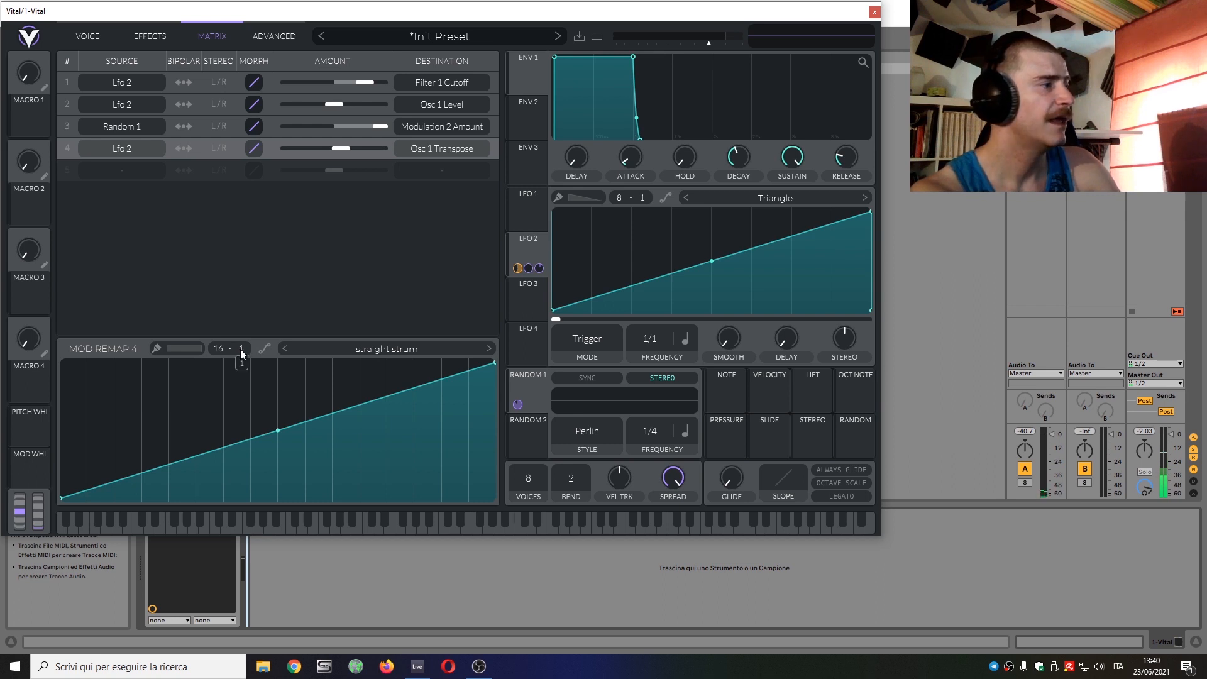
drag(241, 350, 381, 202)
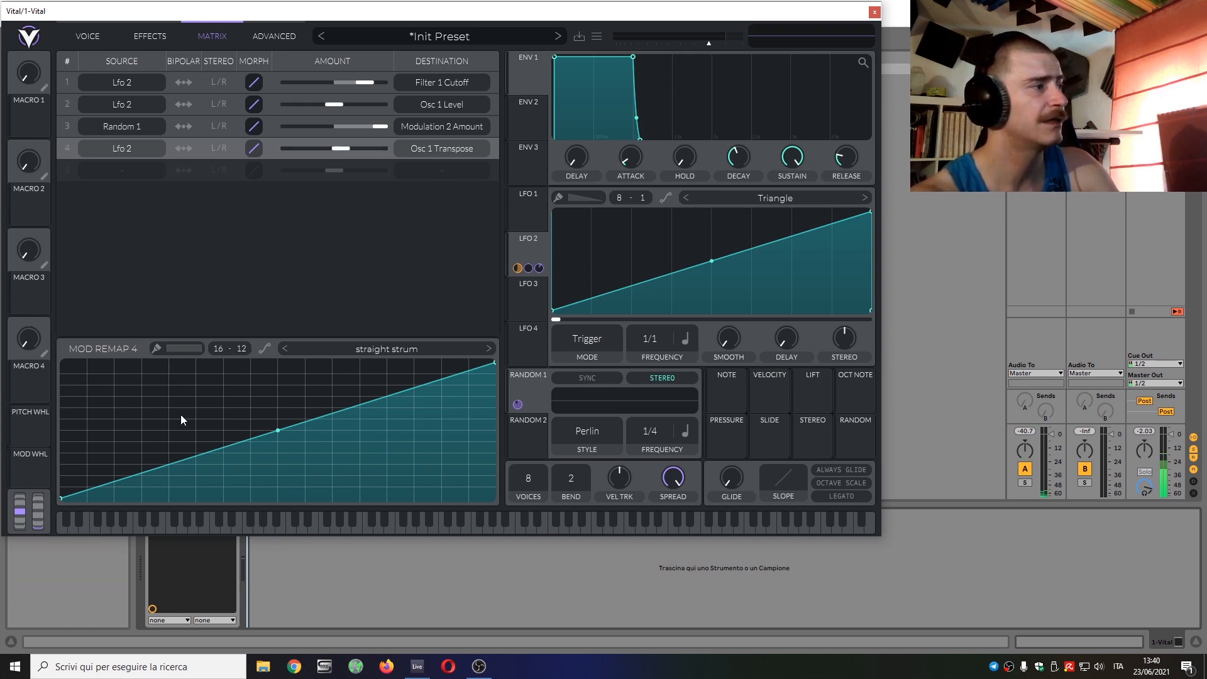
click(169, 345)
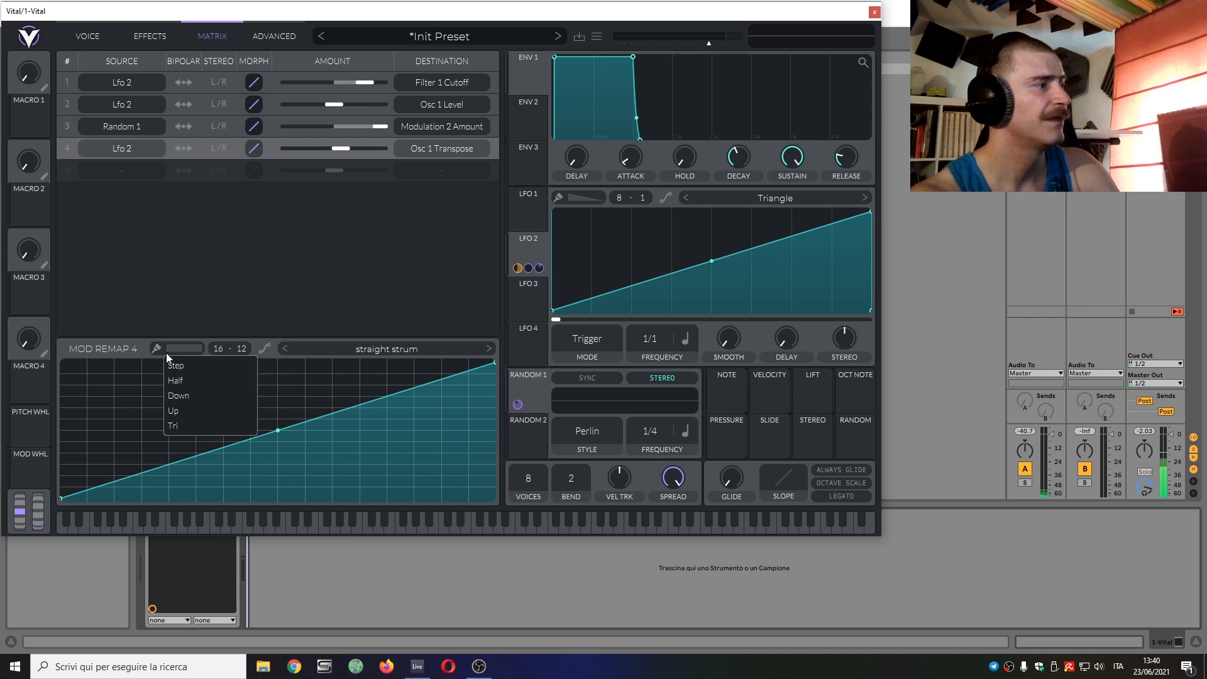
click(172, 366)
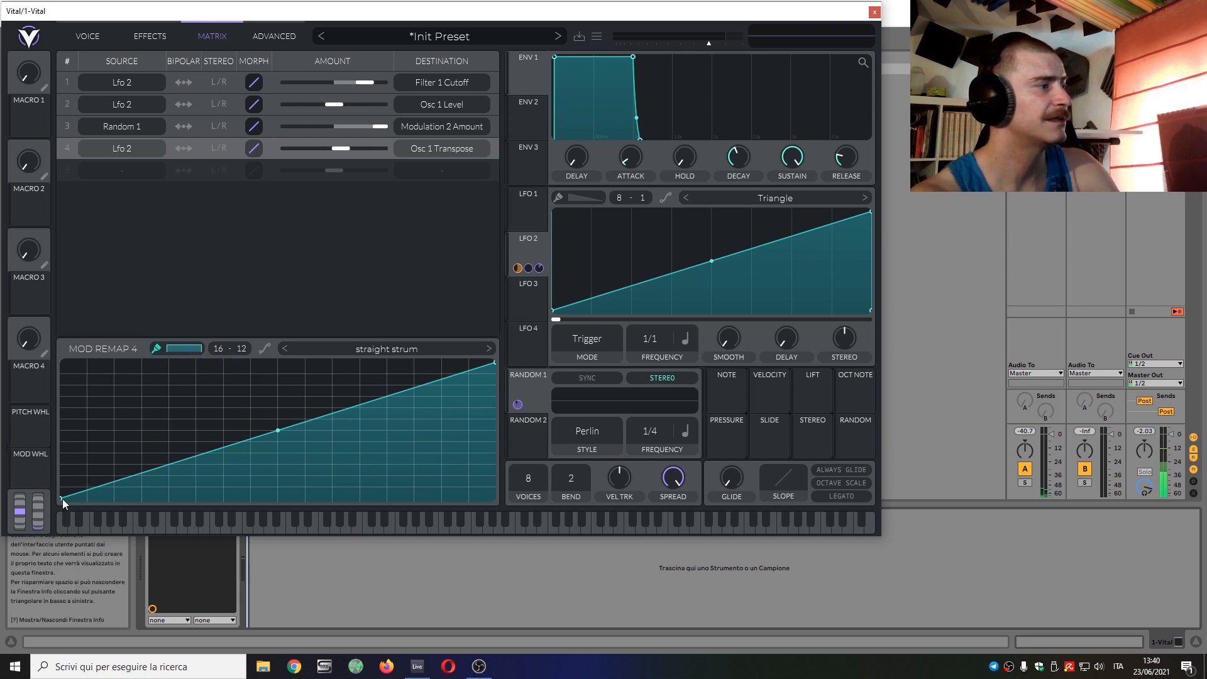
- Paint transpose remap steps of 3, 5, 7 and 10 rows in columns 3, 4, 8 and 14, with all other columns at zero
click(69, 481)
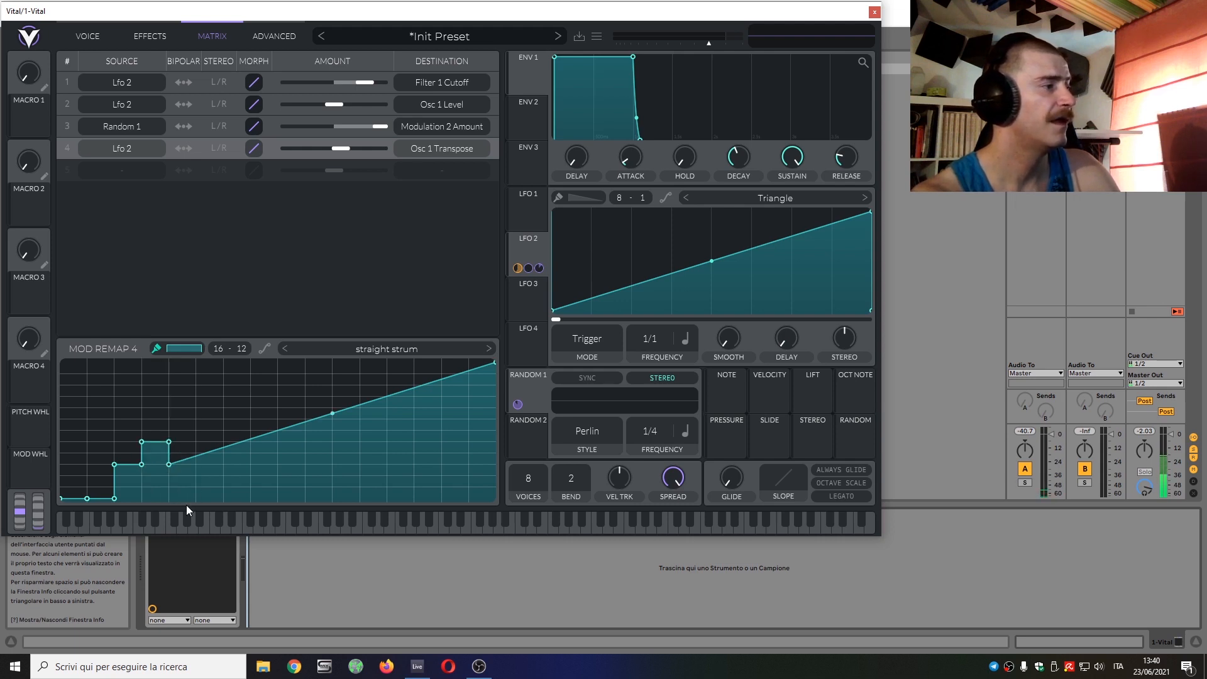
click(180, 472)
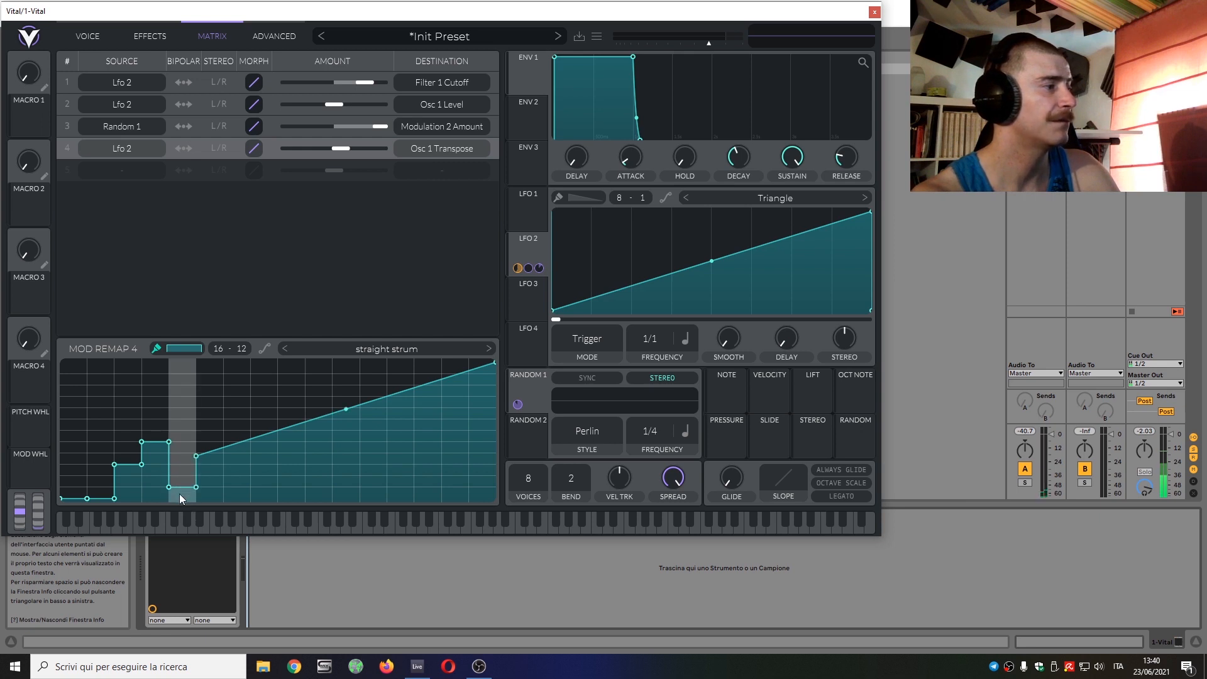
mouse_move(179, 497)
mouse_down()
mouse_move(184, 515)
mouse_move(365, 541)
mouse_move(425, 387)
mouse_up()
click(264, 423)
click(287, 490)
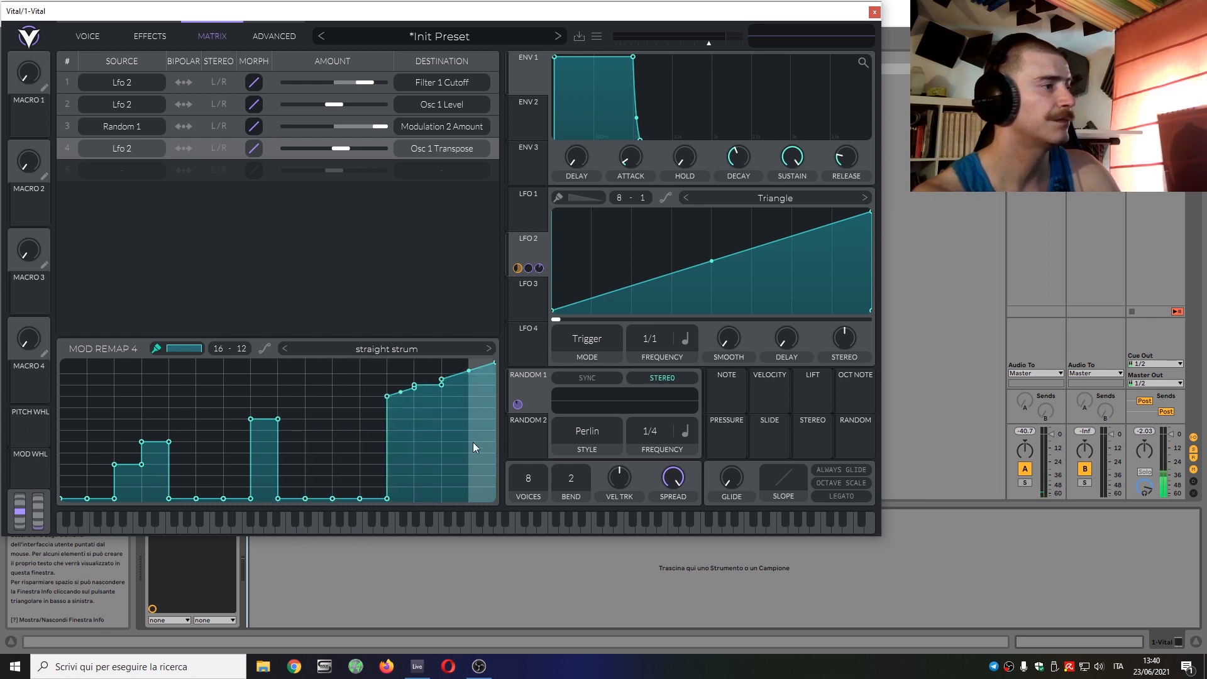
drag(402, 391, 405, 526)
mouse_move(456, 463)
mouse_down()
mouse_move(464, 533)
mouse_move(477, 545)
mouse_up()
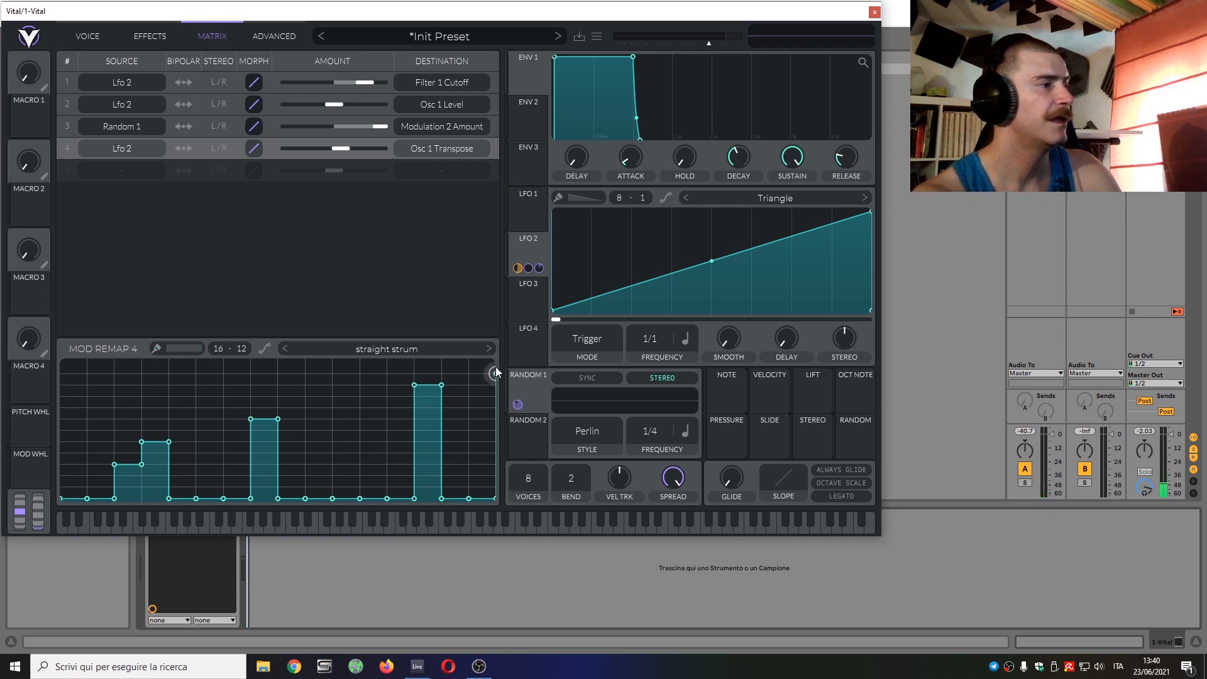
drag(495, 368, 507, 581)
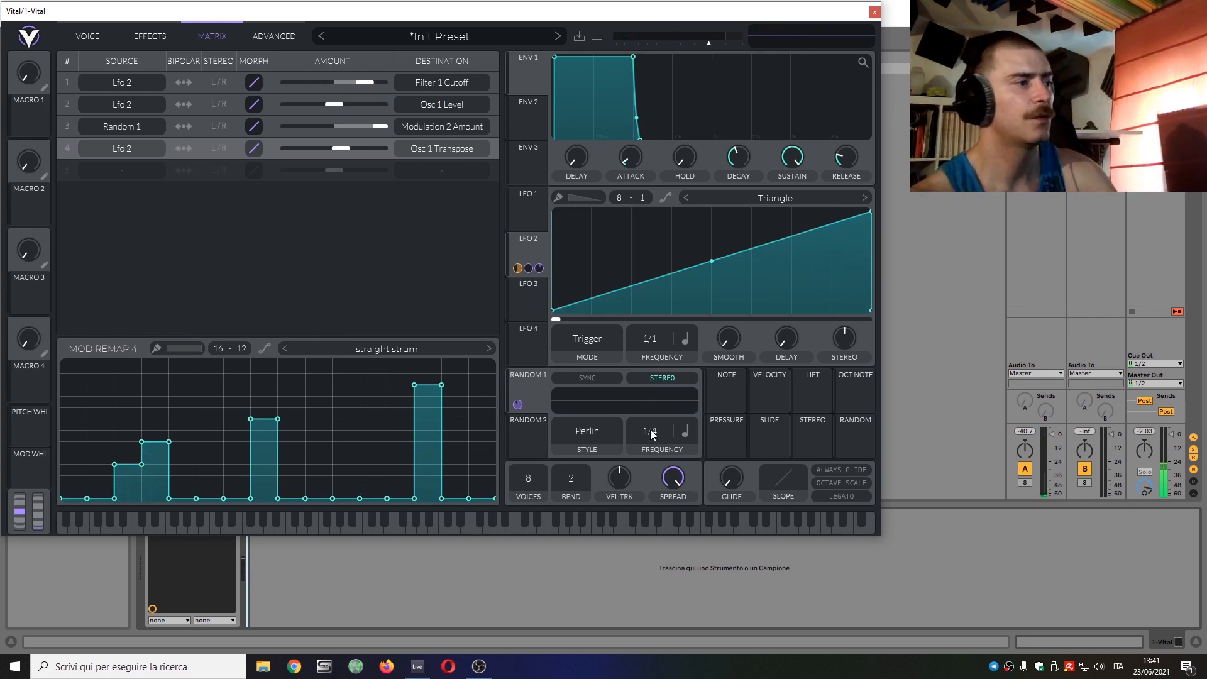
- Set Random 1's frequency to 1/16 and its style to Sample & Hold
drag(648, 437, 678, 390)
click(563, 430)
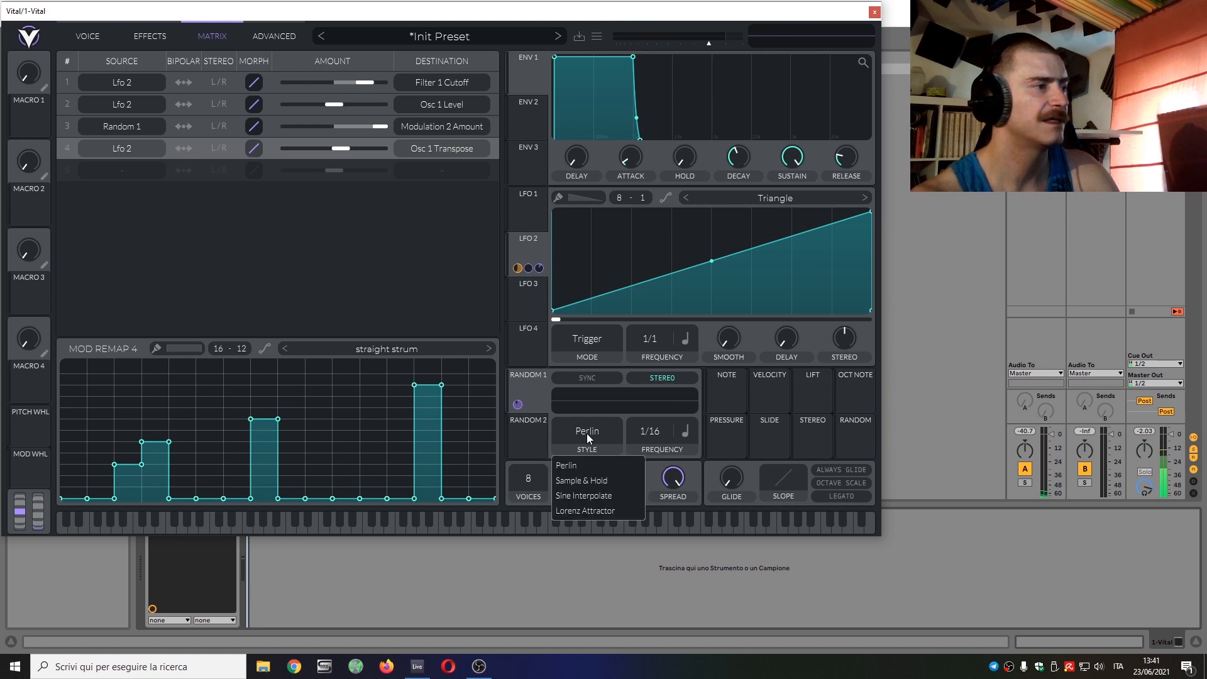
click(593, 485)
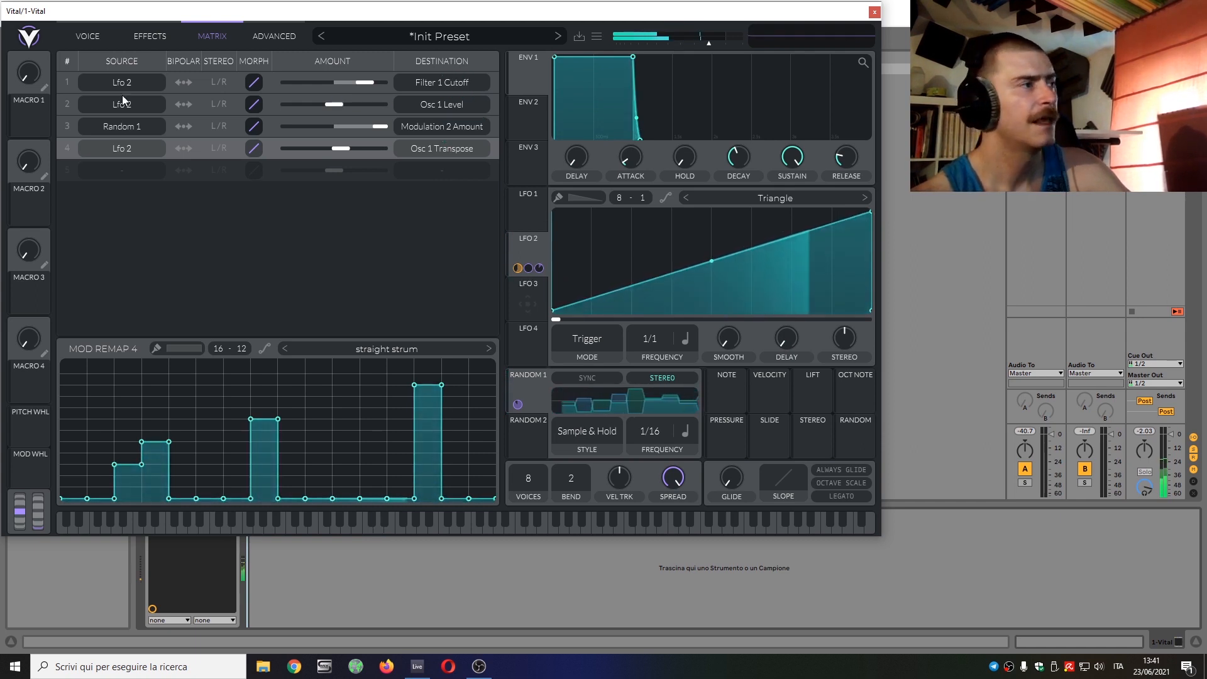
- Return to the oscillator and filter view and raise the master output volume slightly
click(88, 36)
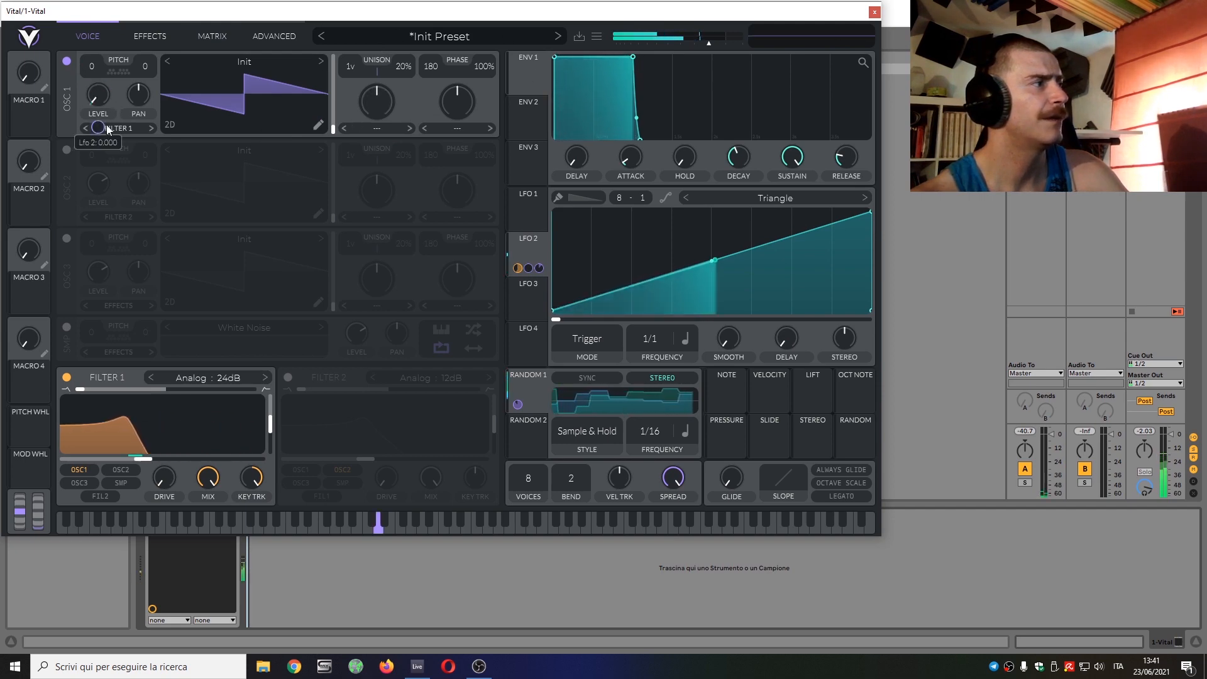
mouse_move(713, 44)
drag(714, 43, 722, 42)
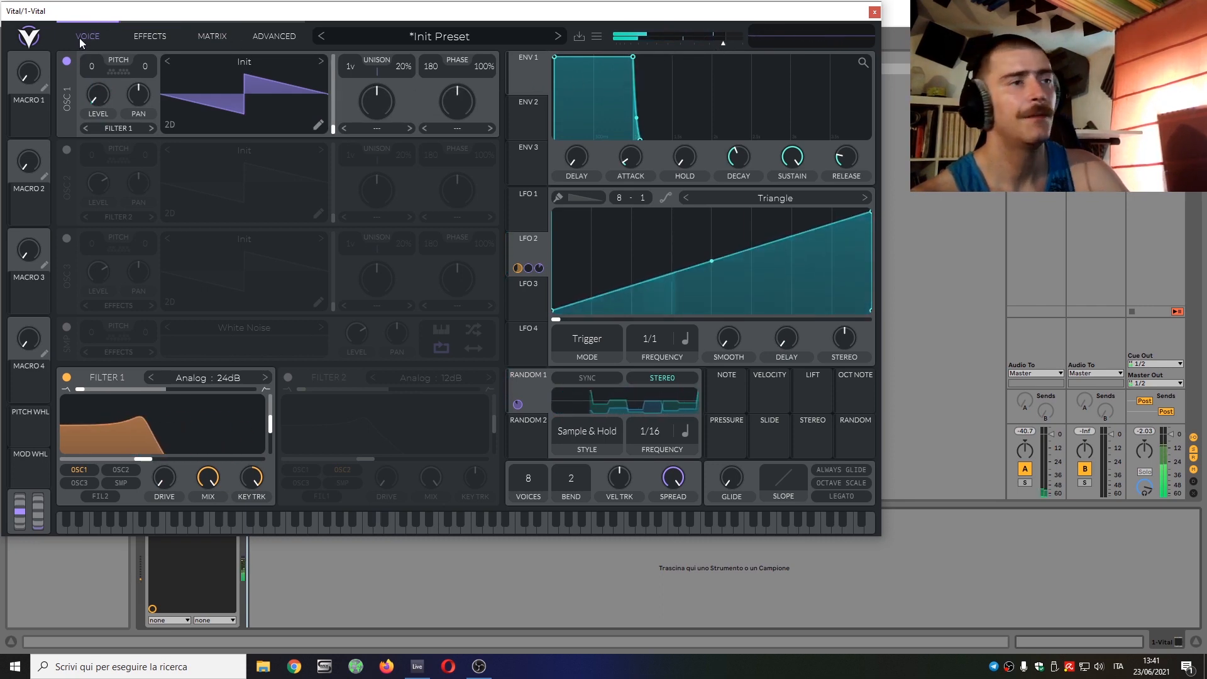
- Open the modulation matrix and assign Random 2 as a modulation source for LFO 2's phase
click(212, 38)
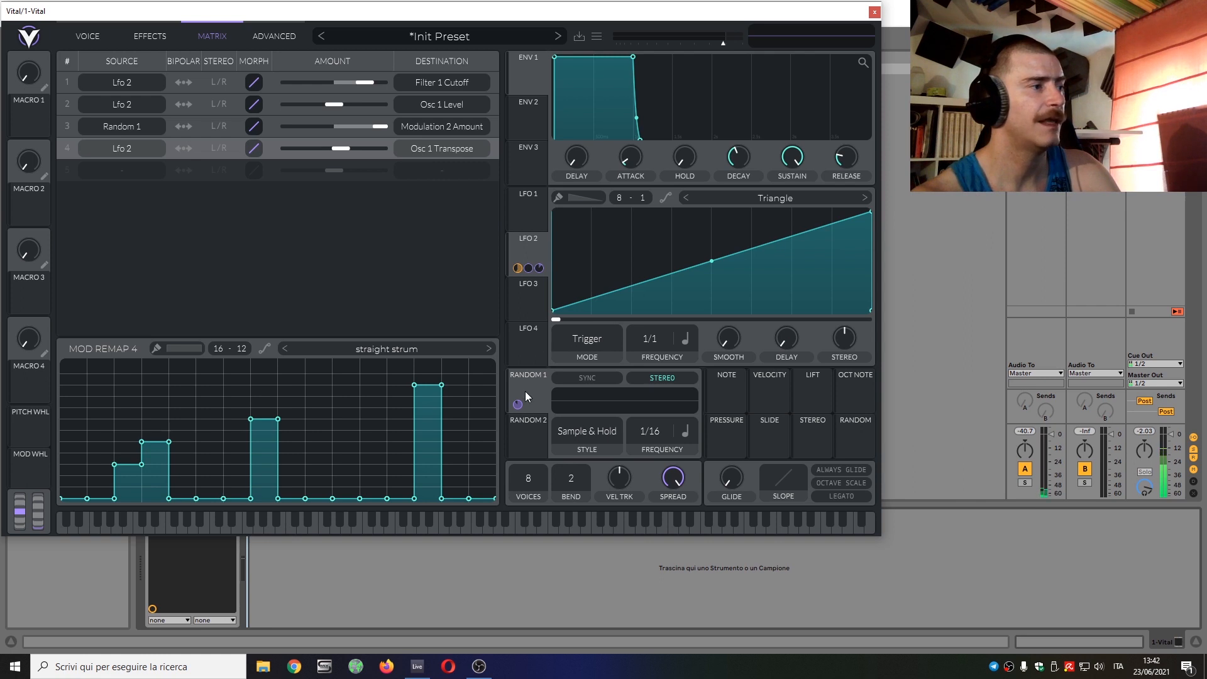
click(519, 438)
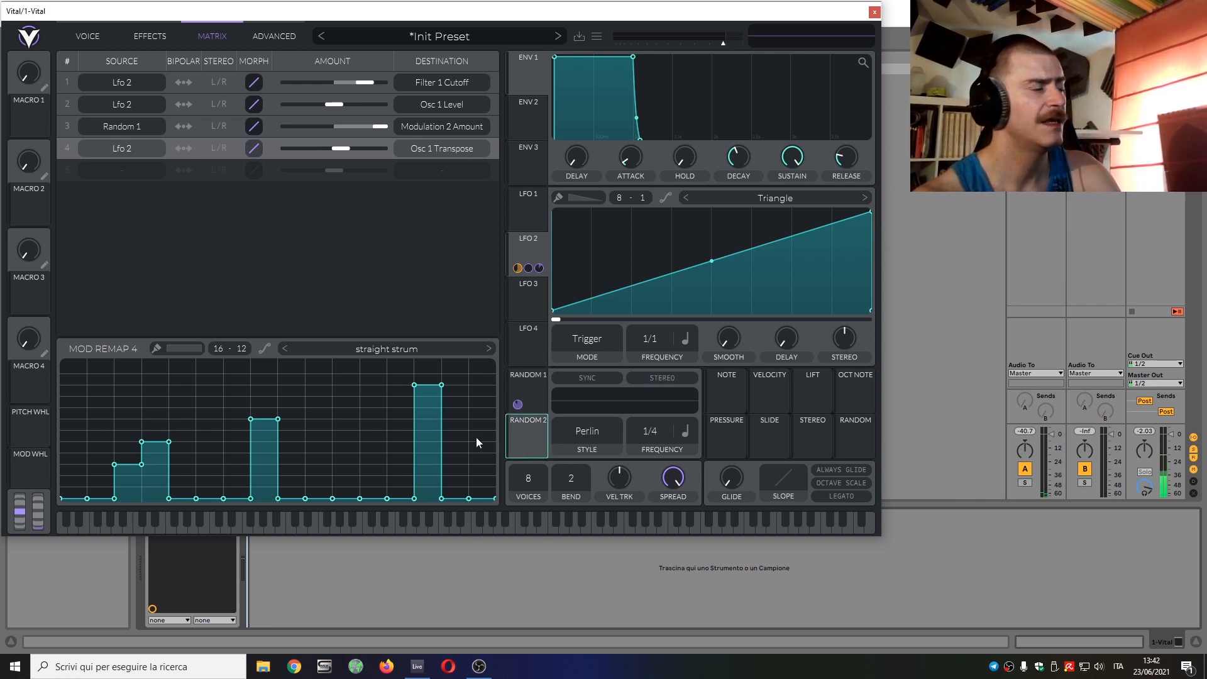
click(528, 390)
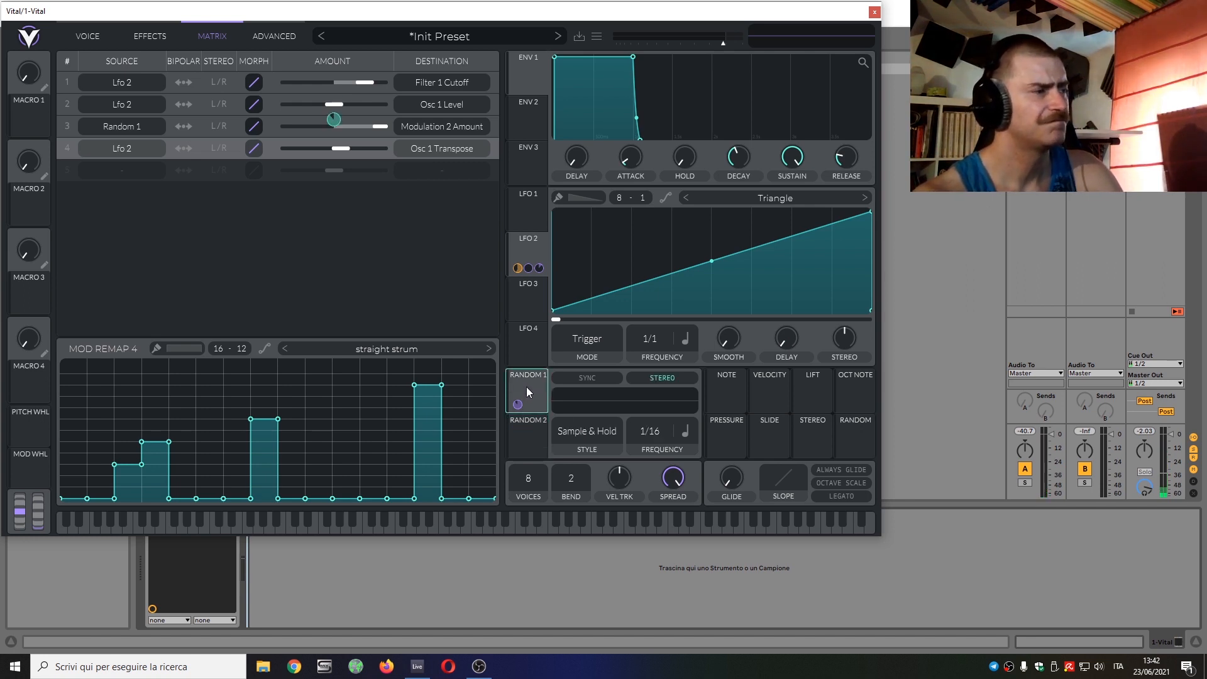
click(525, 445)
drag(526, 444, 711, 312)
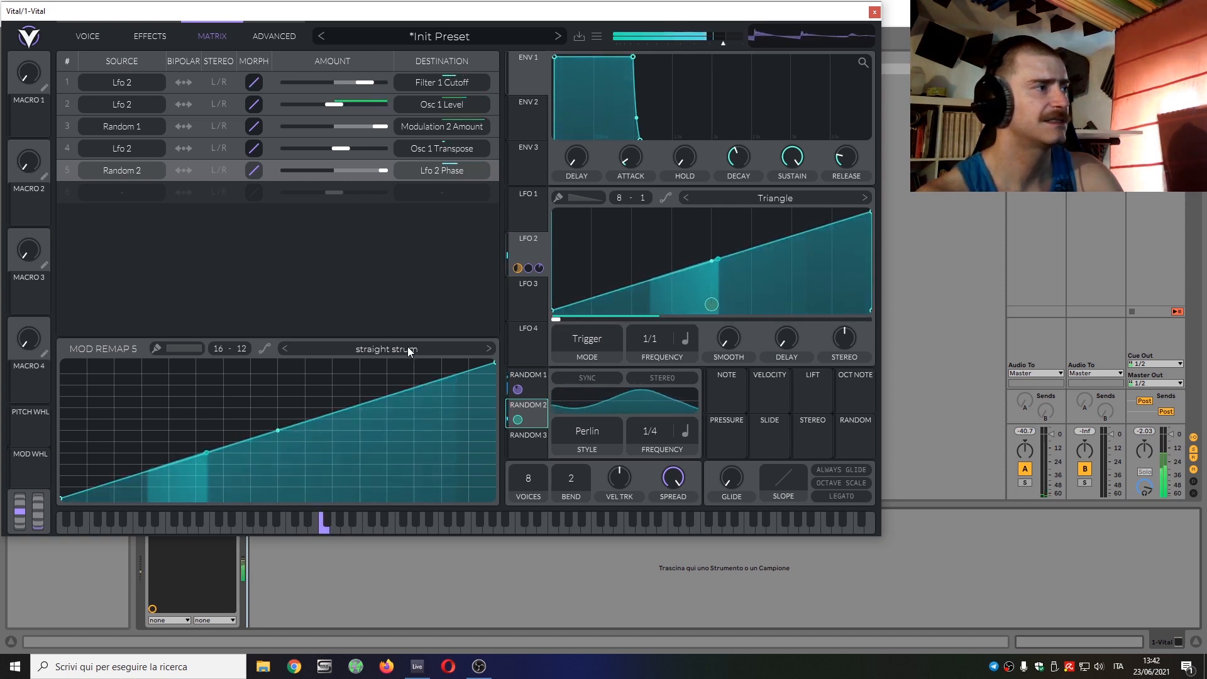
- Load the user shape "16-16 ladder" as the remap curve for the Random 2 to LFO 2 Phase modulation
mouse_move(384, 172)
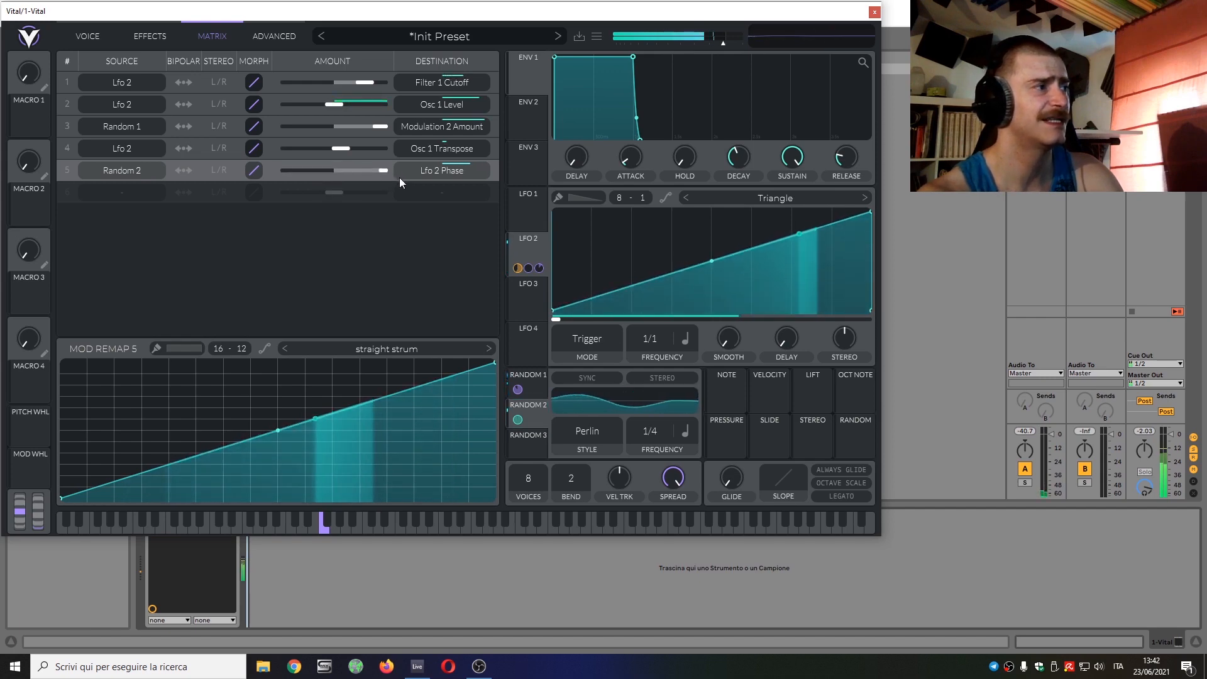
click(391, 351)
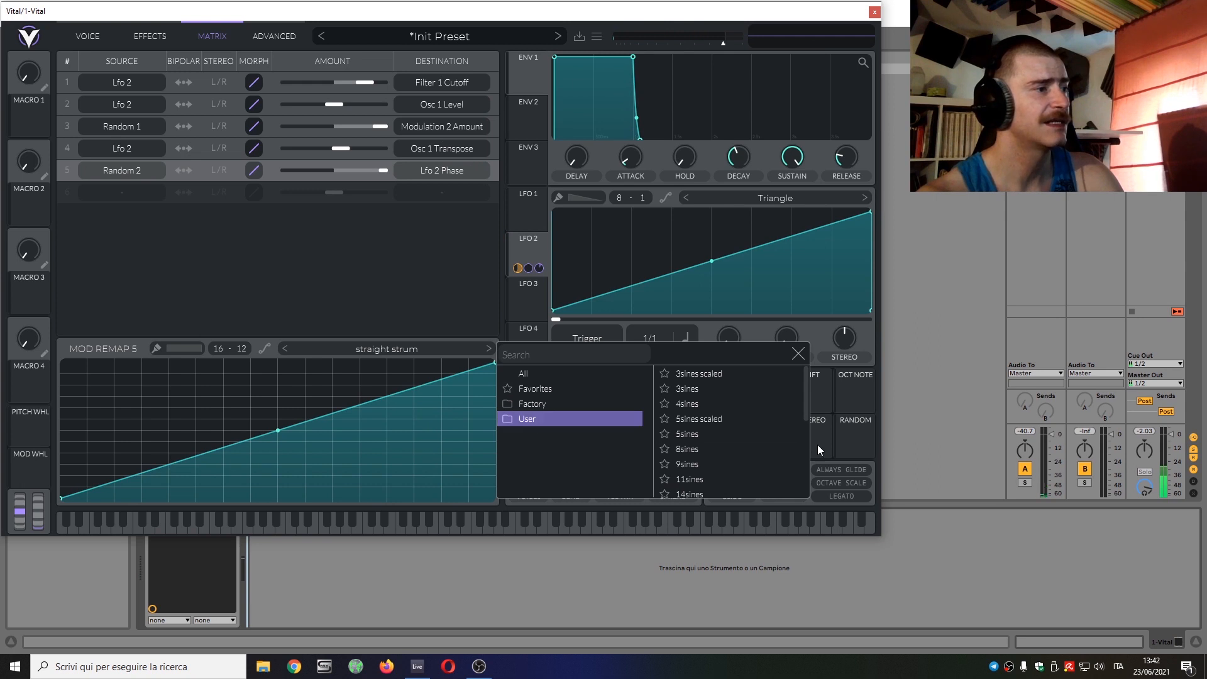
scroll(713, 434, down, 10)
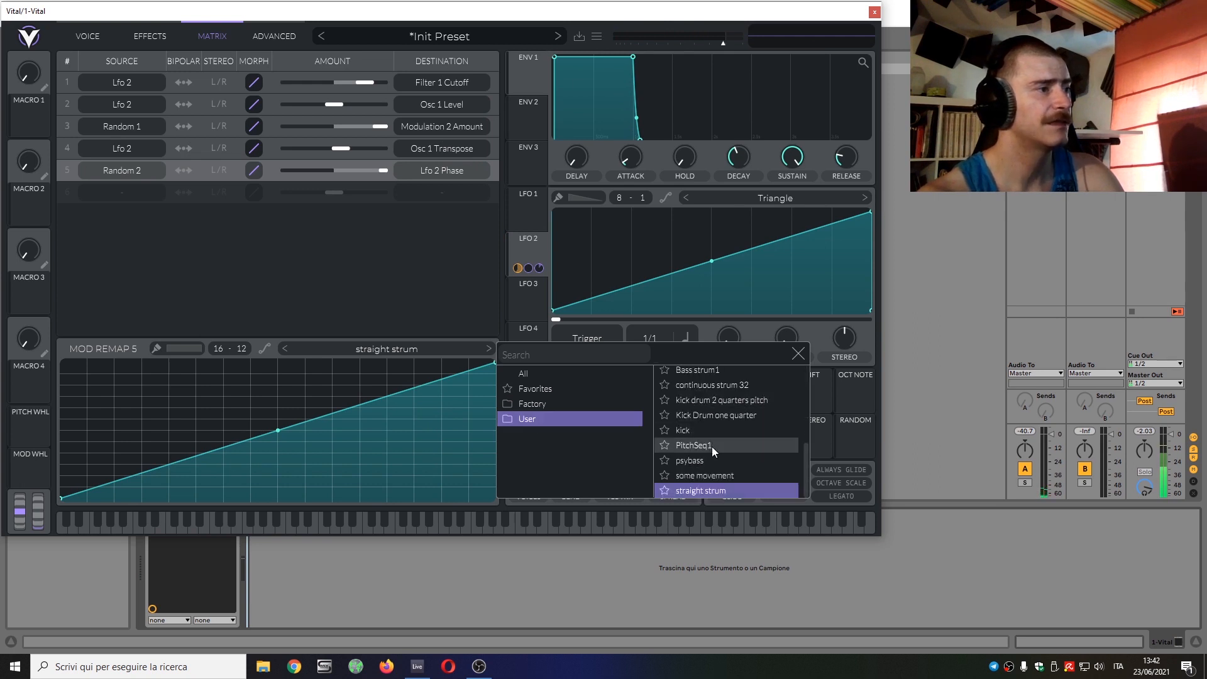
scroll(712, 447, up, 8)
click(704, 473)
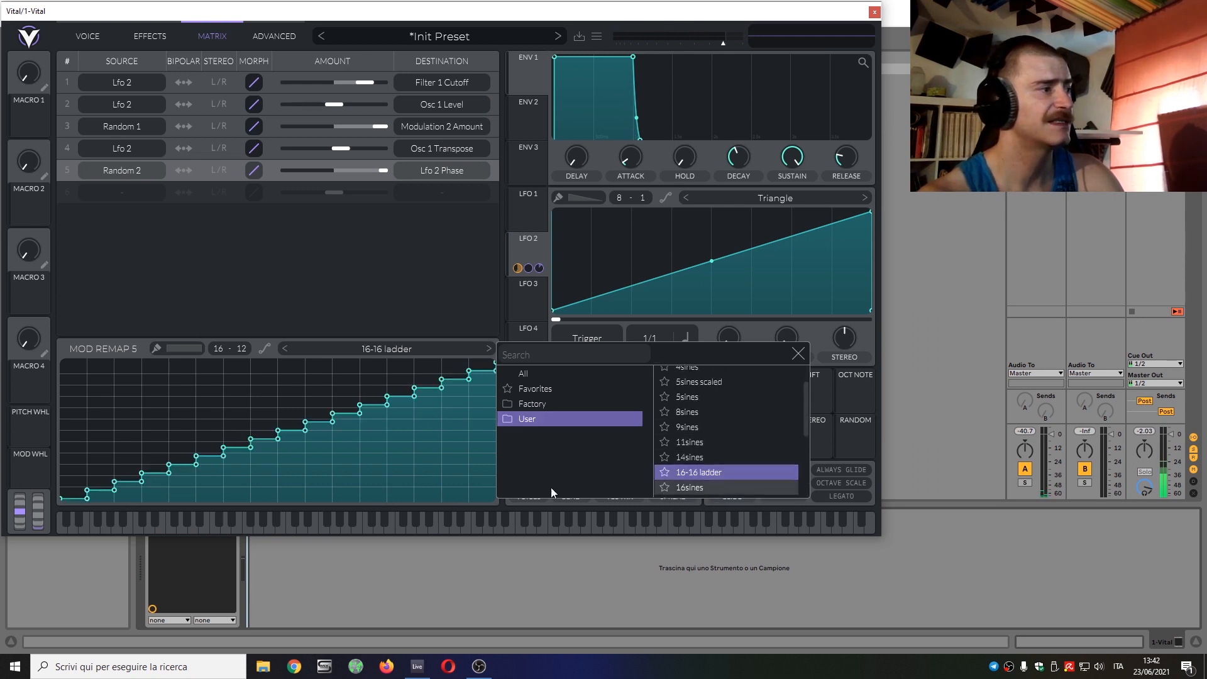
click(798, 354)
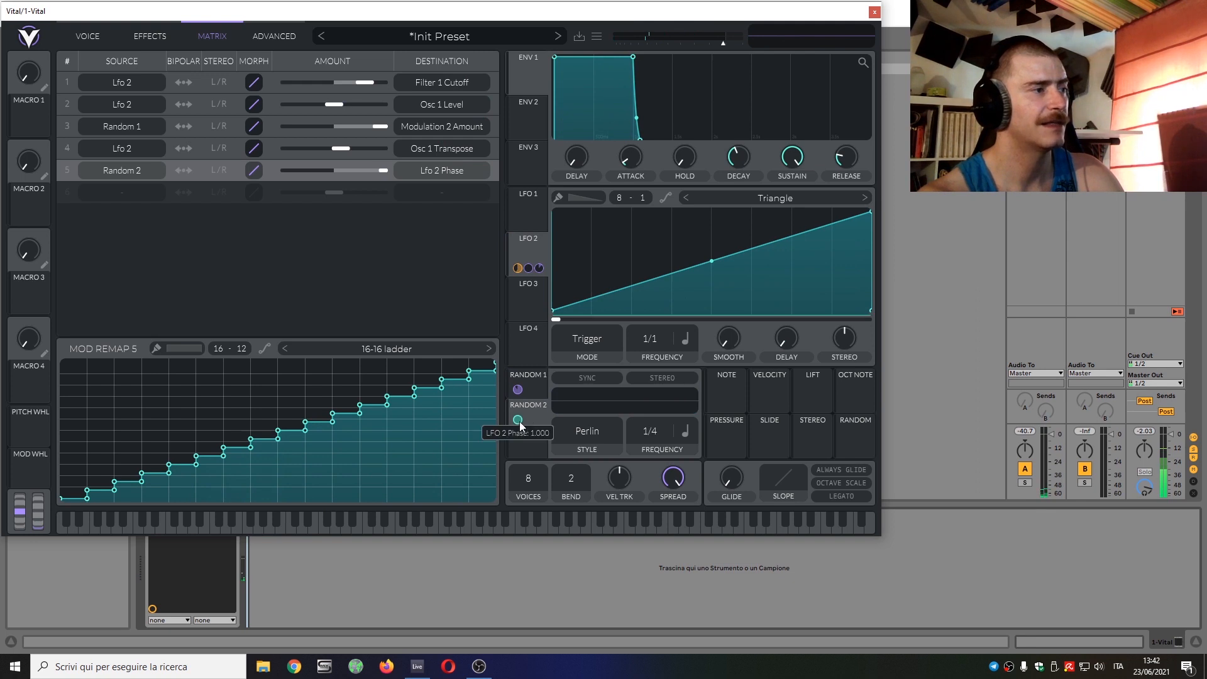
- Configure Random 2 with the Sample & Hold style, stereo enabled and a frequency of 1/16
click(583, 428)
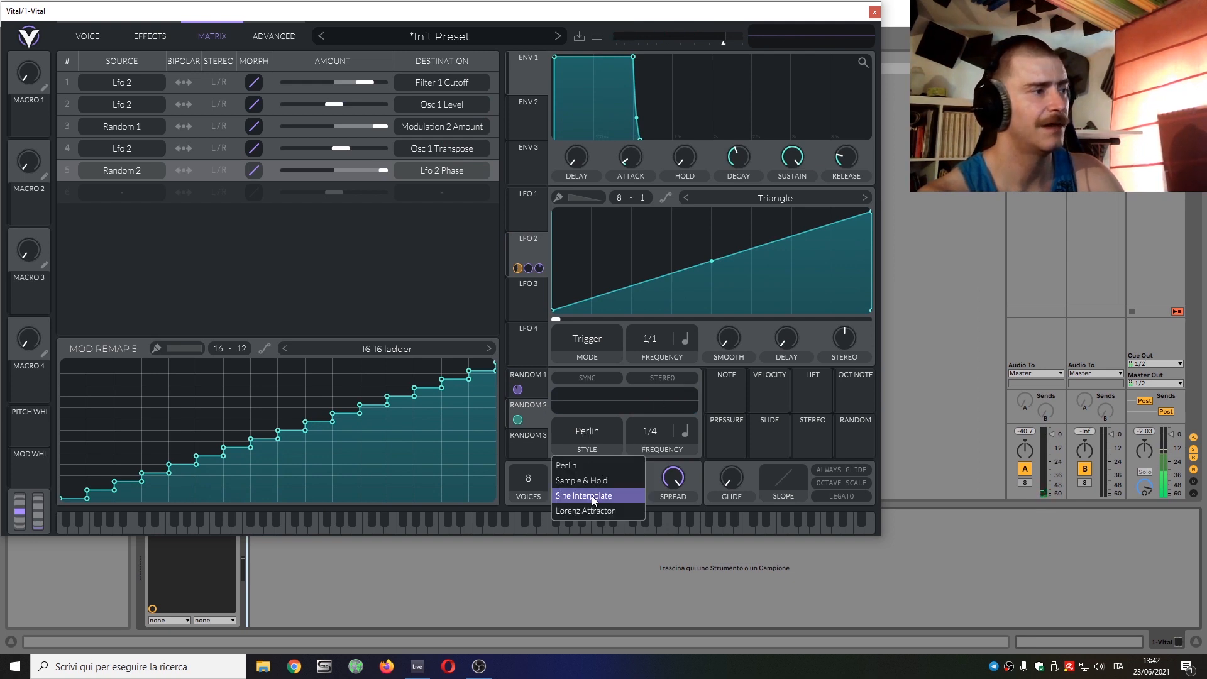
click(598, 481)
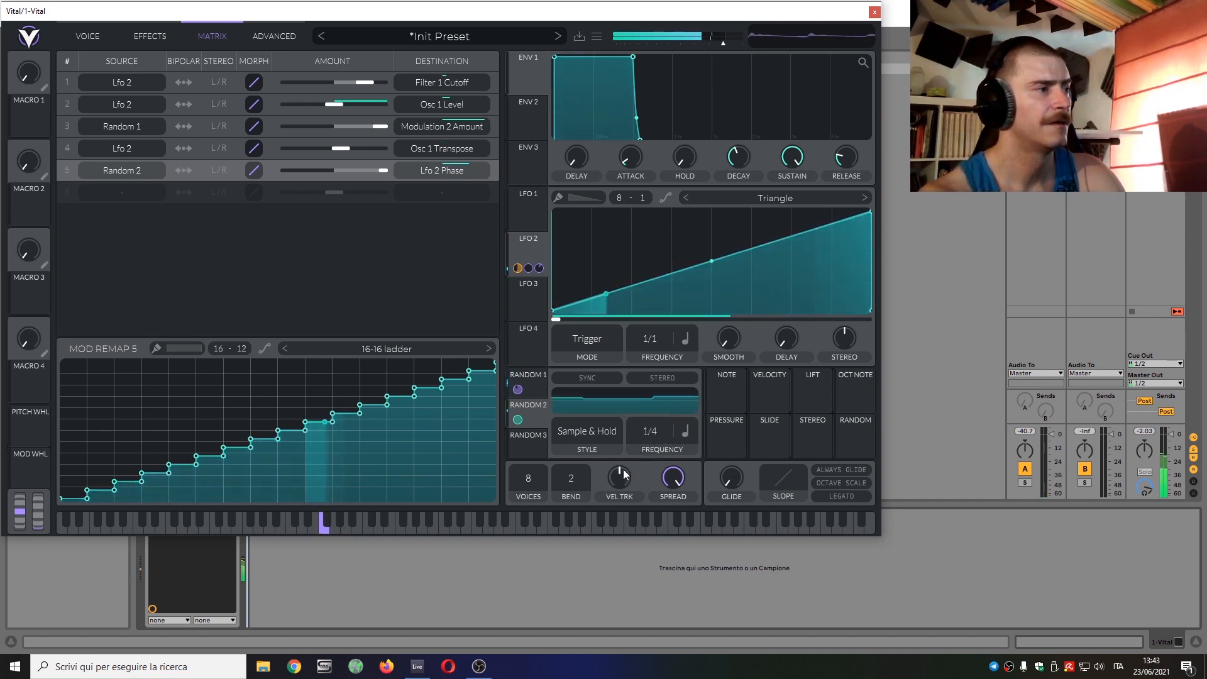
click(662, 379)
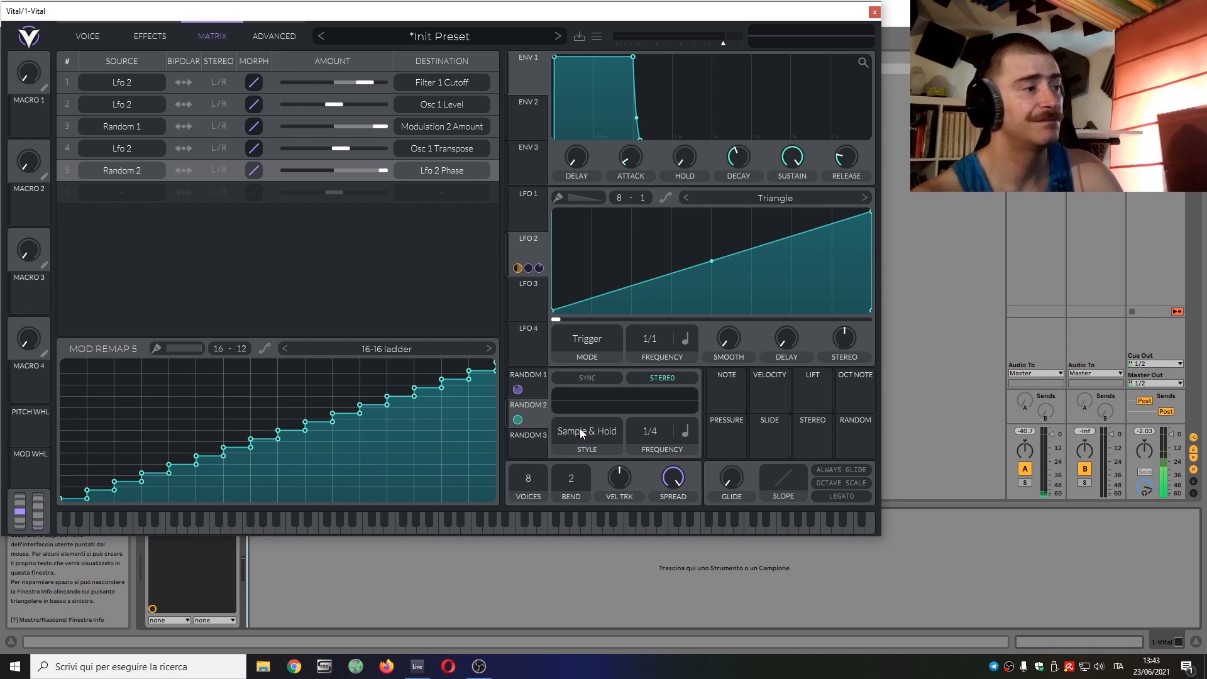
click(535, 410)
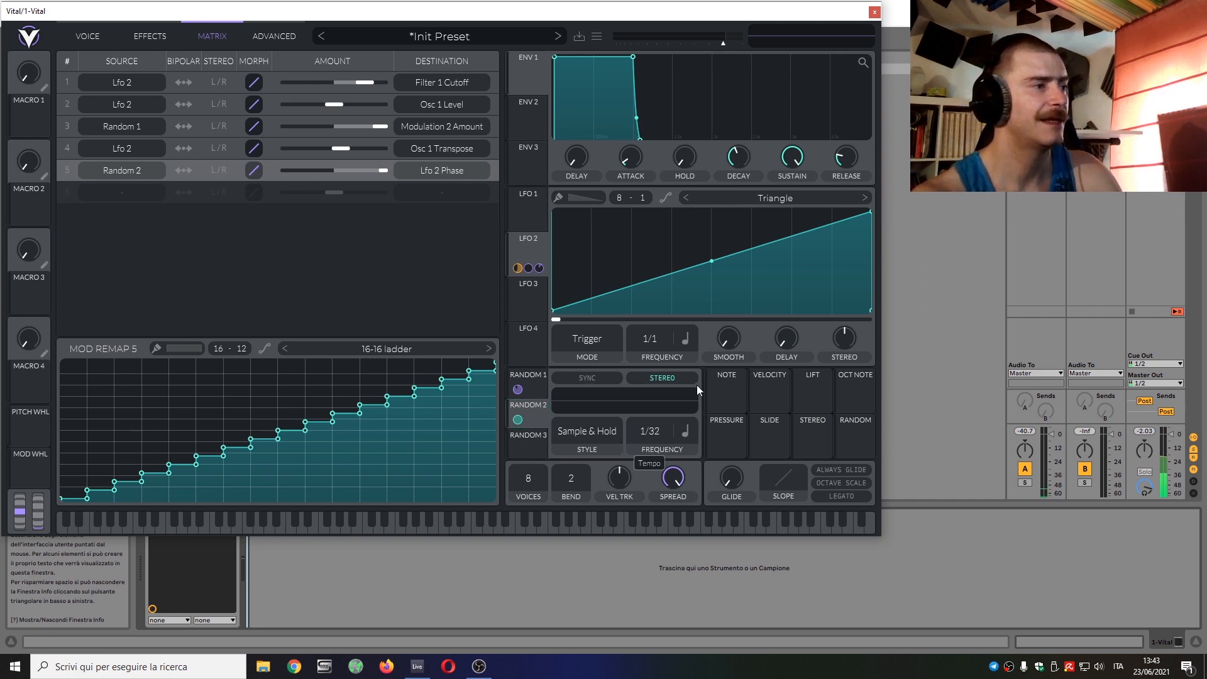
drag(692, 392, 682, 406)
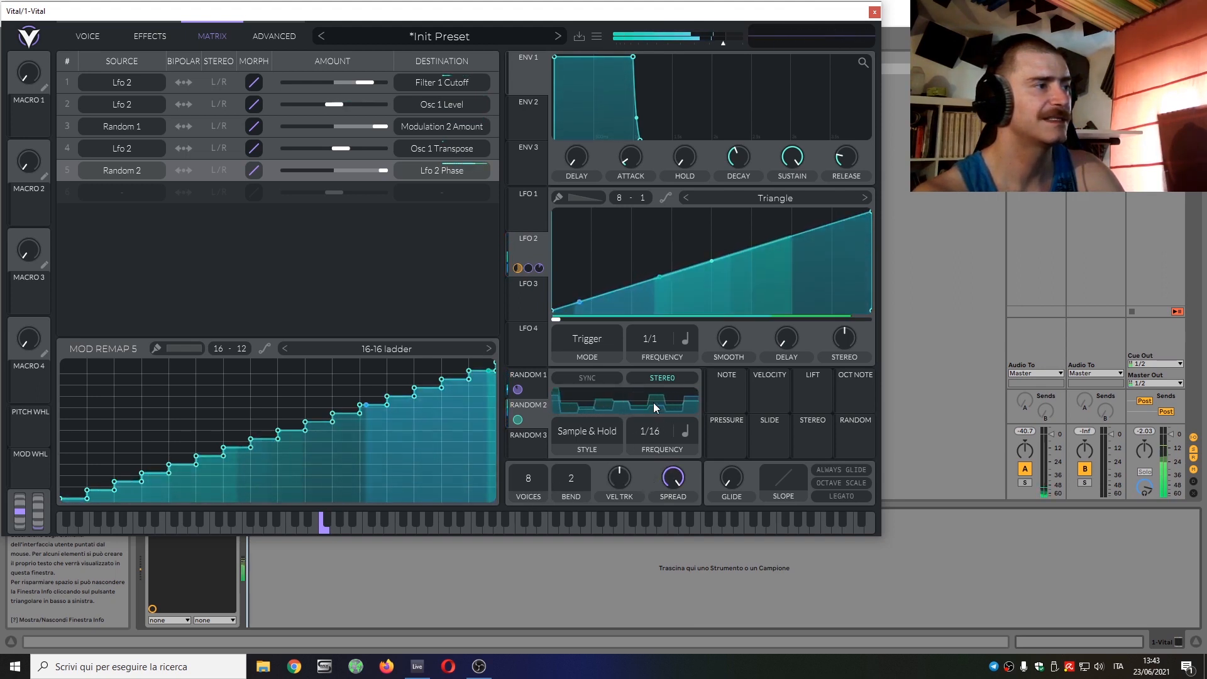
- Set LFO 2's mode to Sync
click(534, 254)
click(594, 337)
click(586, 383)
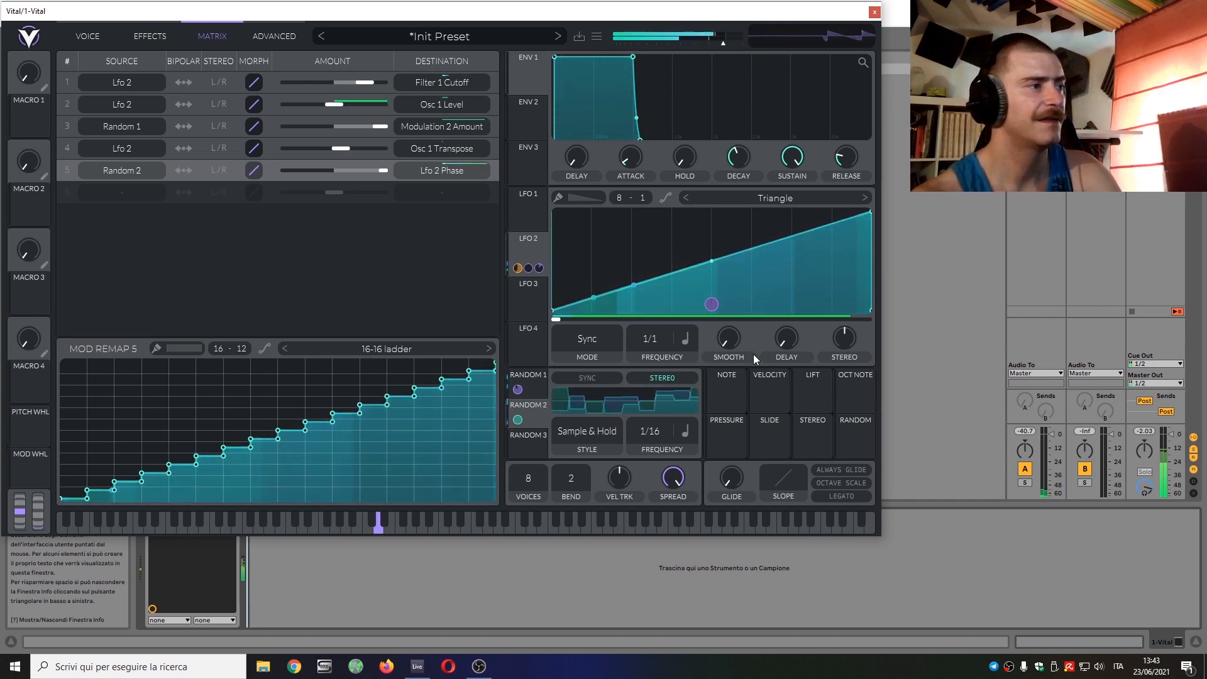
drag(732, 340, 706, 395)
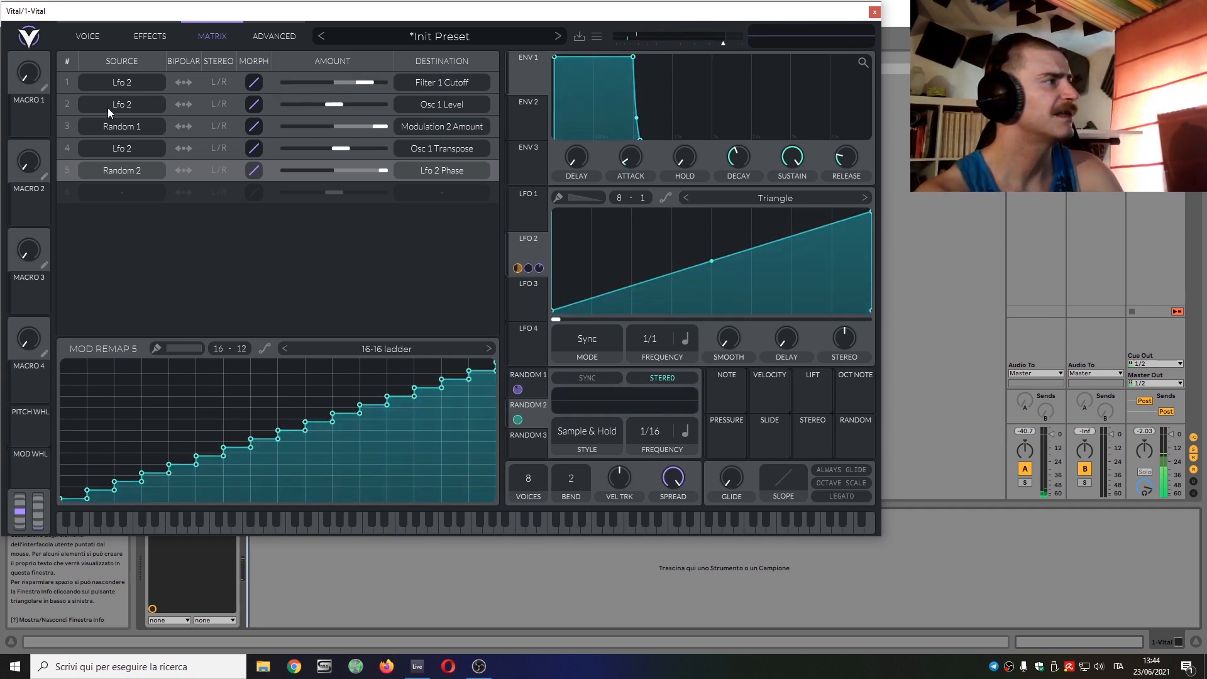
- Slightly reduce LFO 2's modulation amount on Filter 1 Cutoff and set Random 2's frequency to 1/8
click(136, 81)
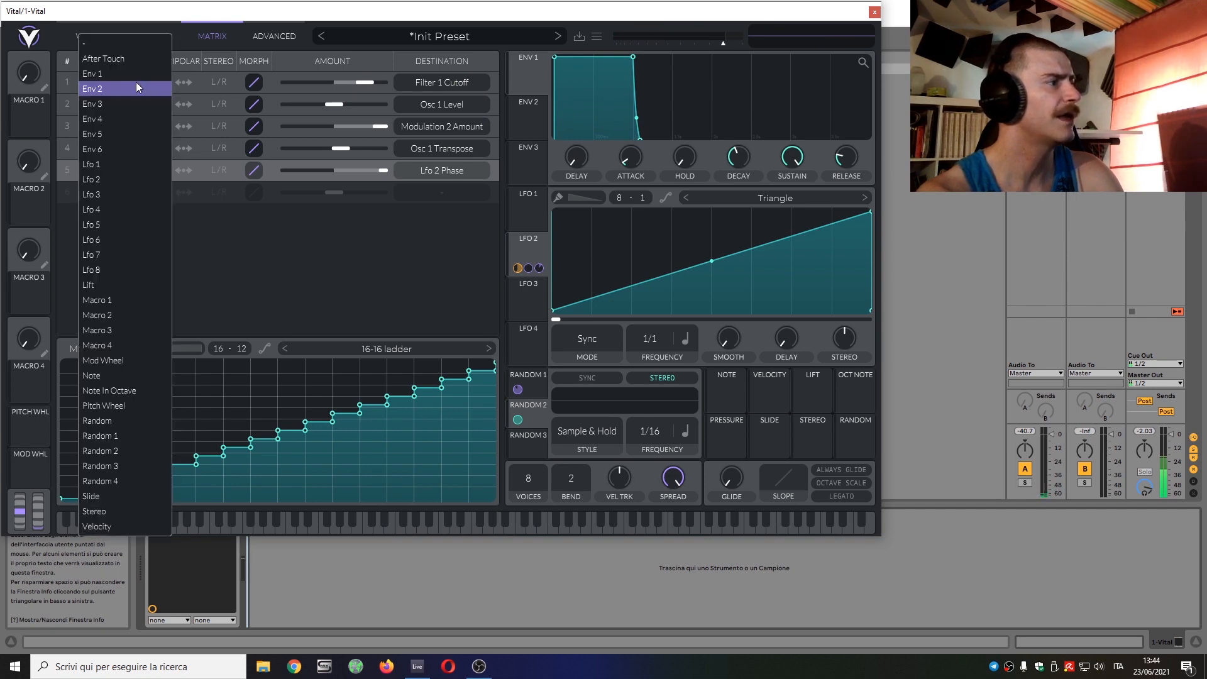
click(369, 81)
drag(368, 81, 363, 81)
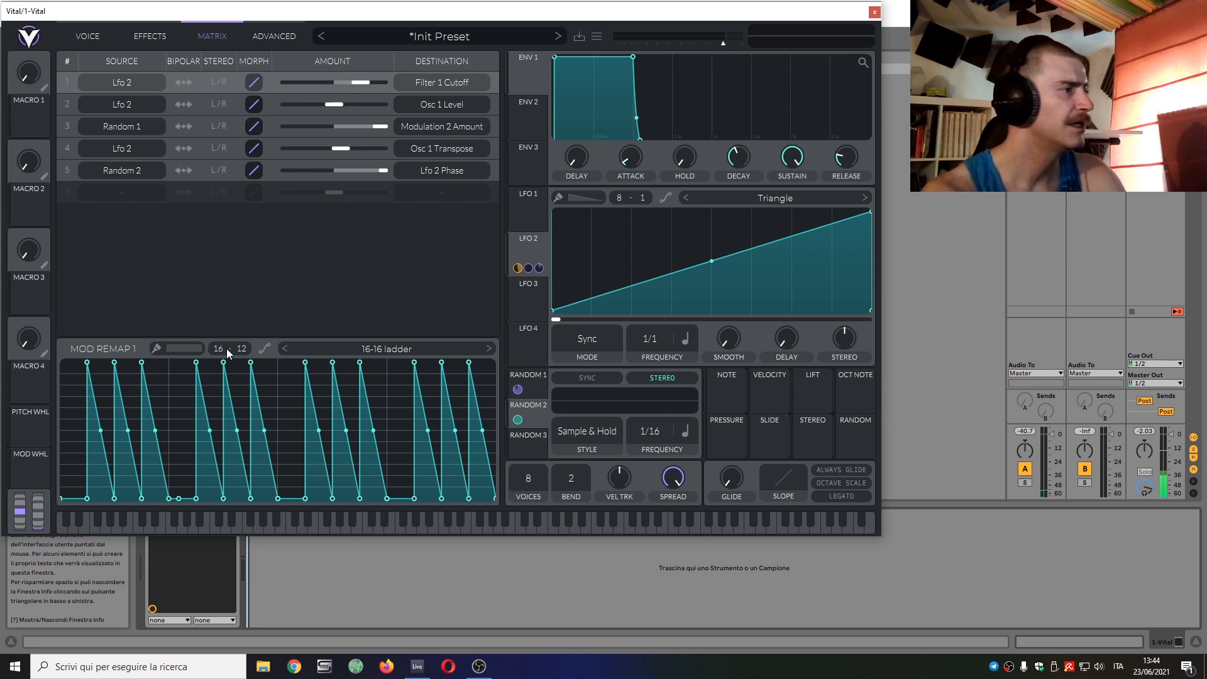
click(351, 348)
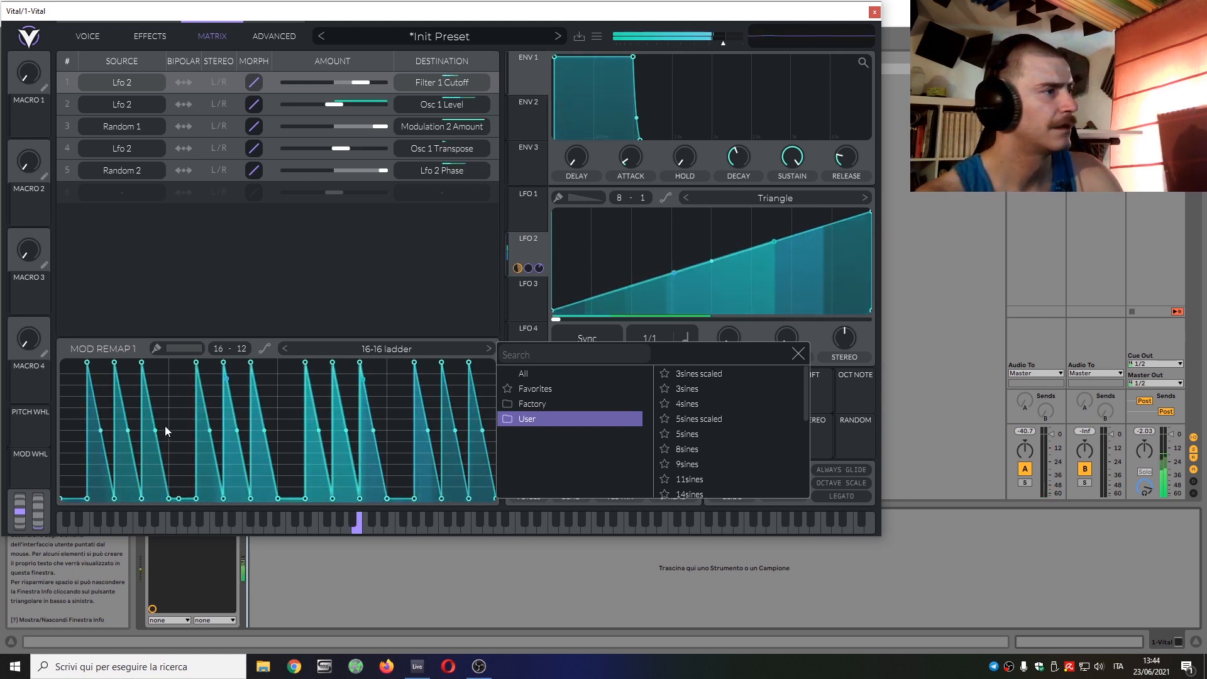
click(799, 354)
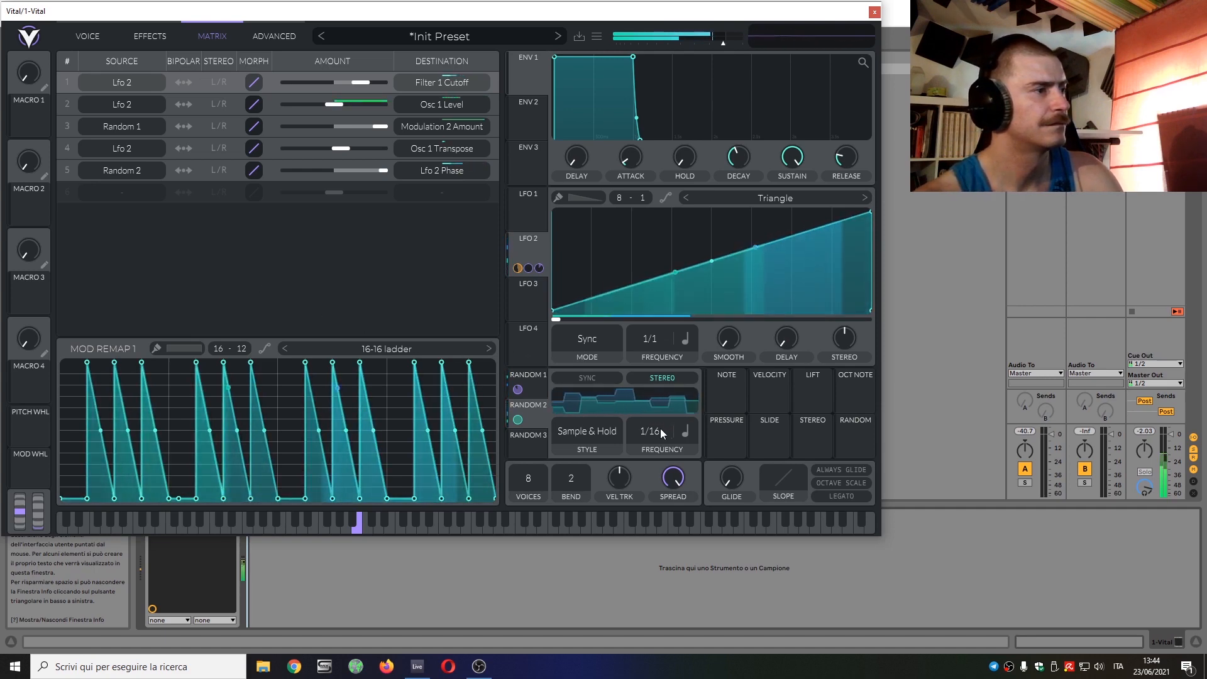
drag(660, 428, 656, 461)
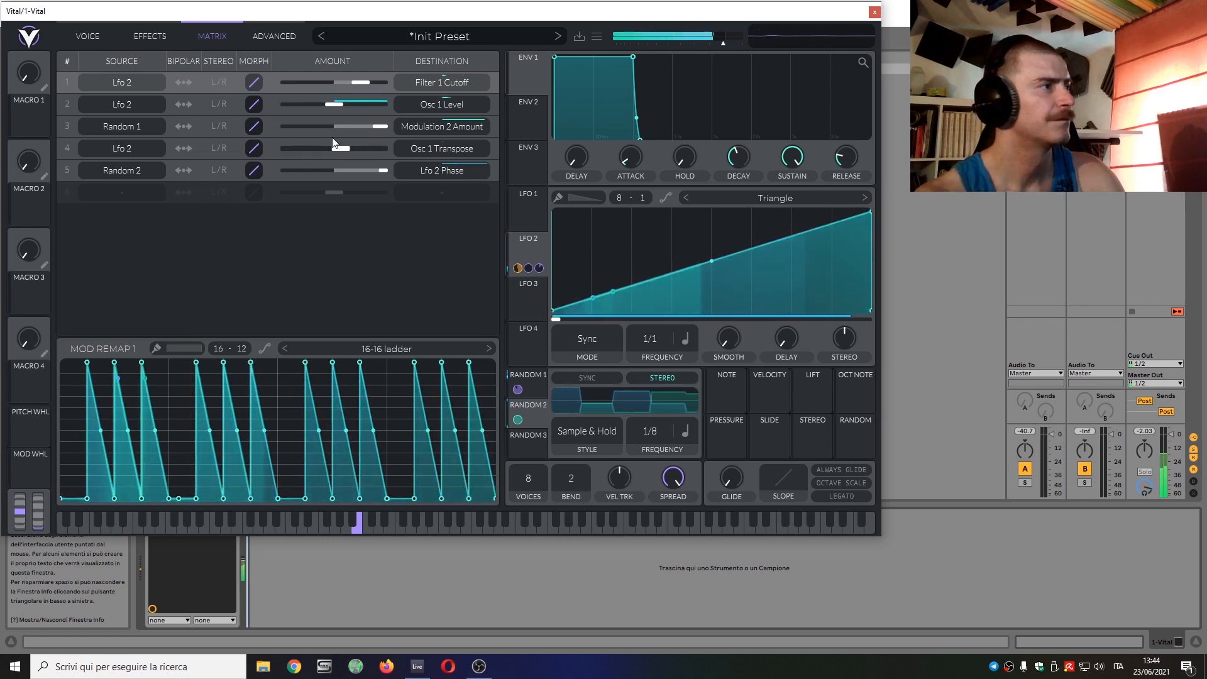
- Zero the Random 1 modulation amount and maximize LFO 2's amount on Osc 1 Level, with the master output lowered to -4.347 dB
double_click(381, 128)
drag(333, 106, 418, 101)
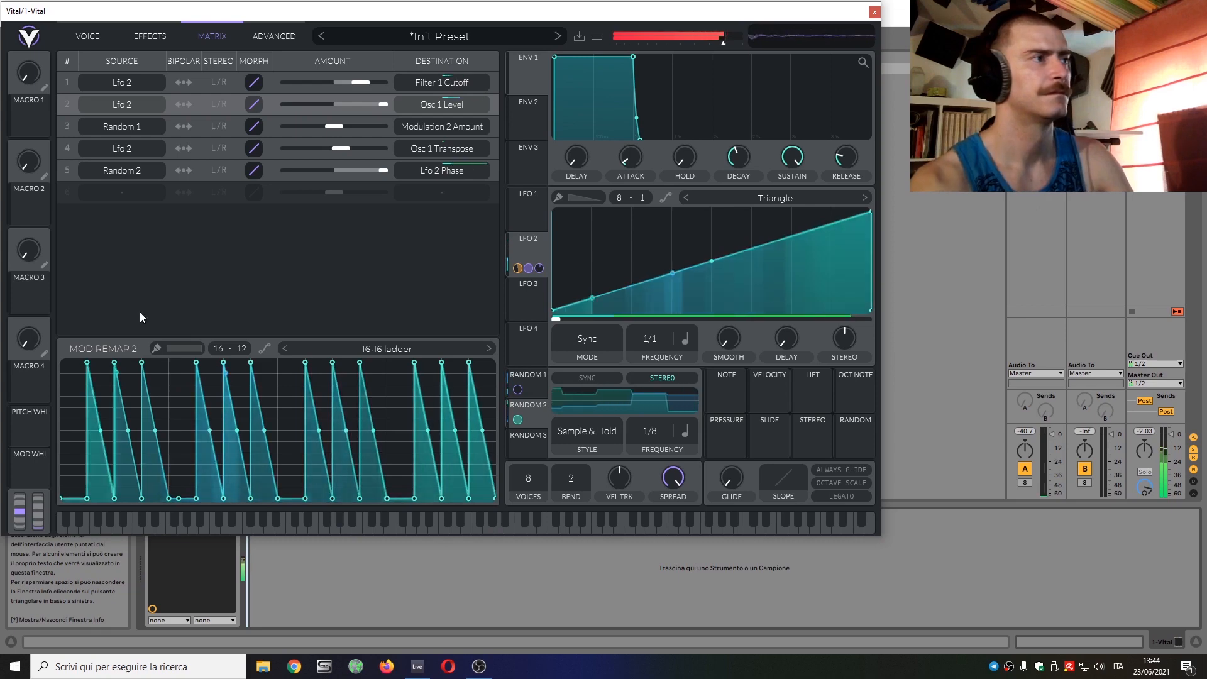
drag(726, 48, 718, 47)
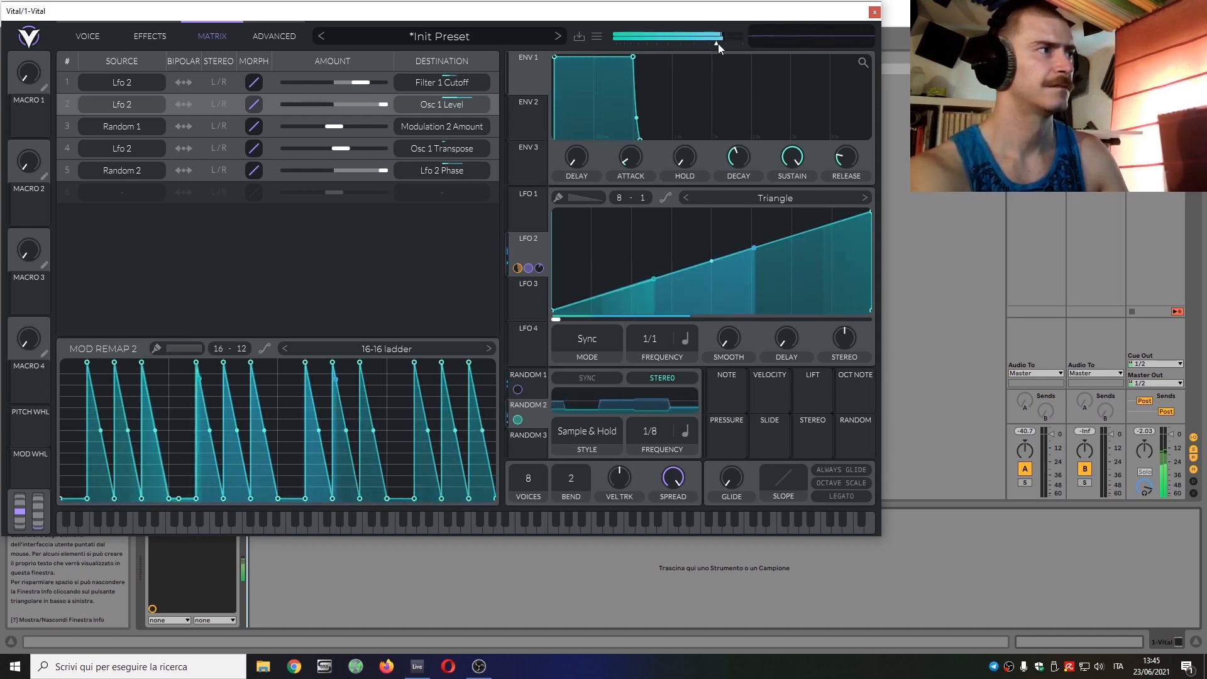
drag(718, 44, 715, 43)
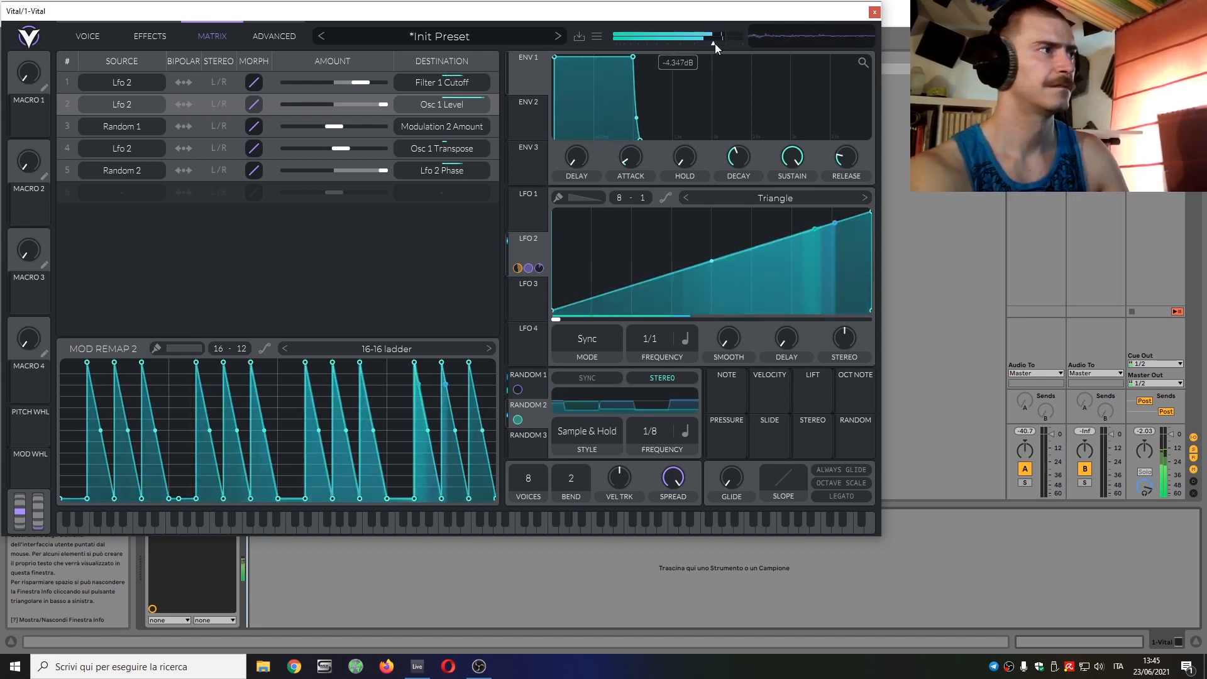
- Add a Delay effect in Mid Ping Pong mode with its second frequency in Tempo Dotted, and lower the master output to -6.020 dB
click(163, 41)
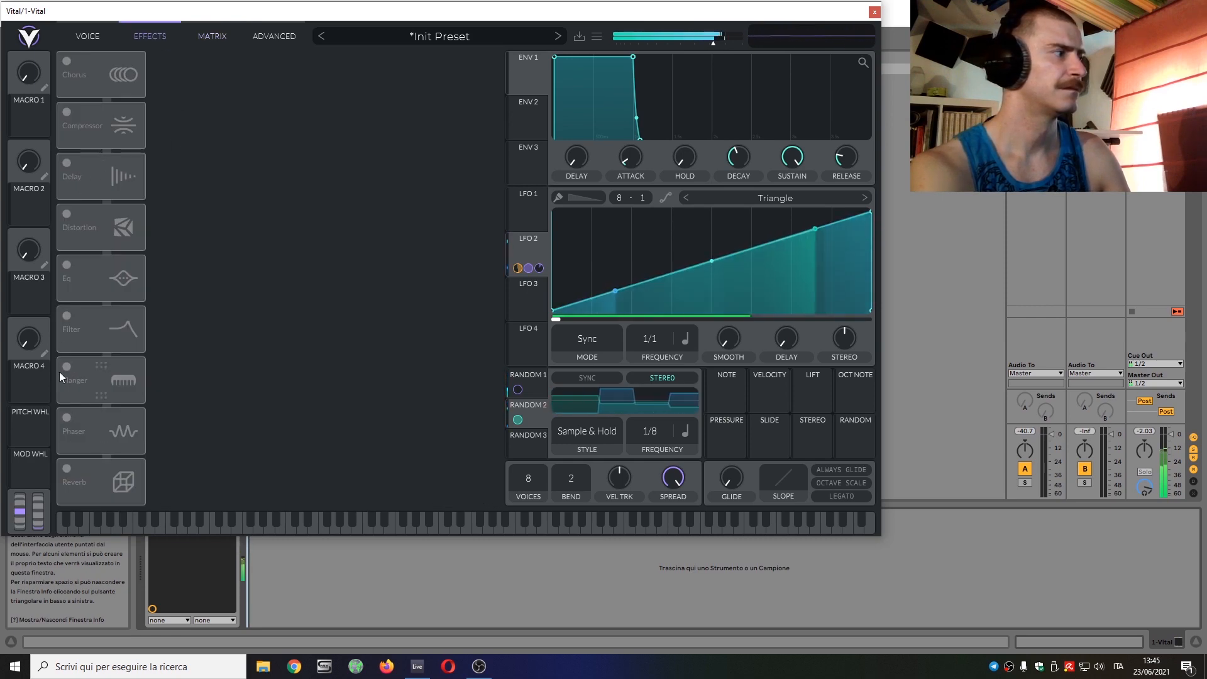
click(66, 165)
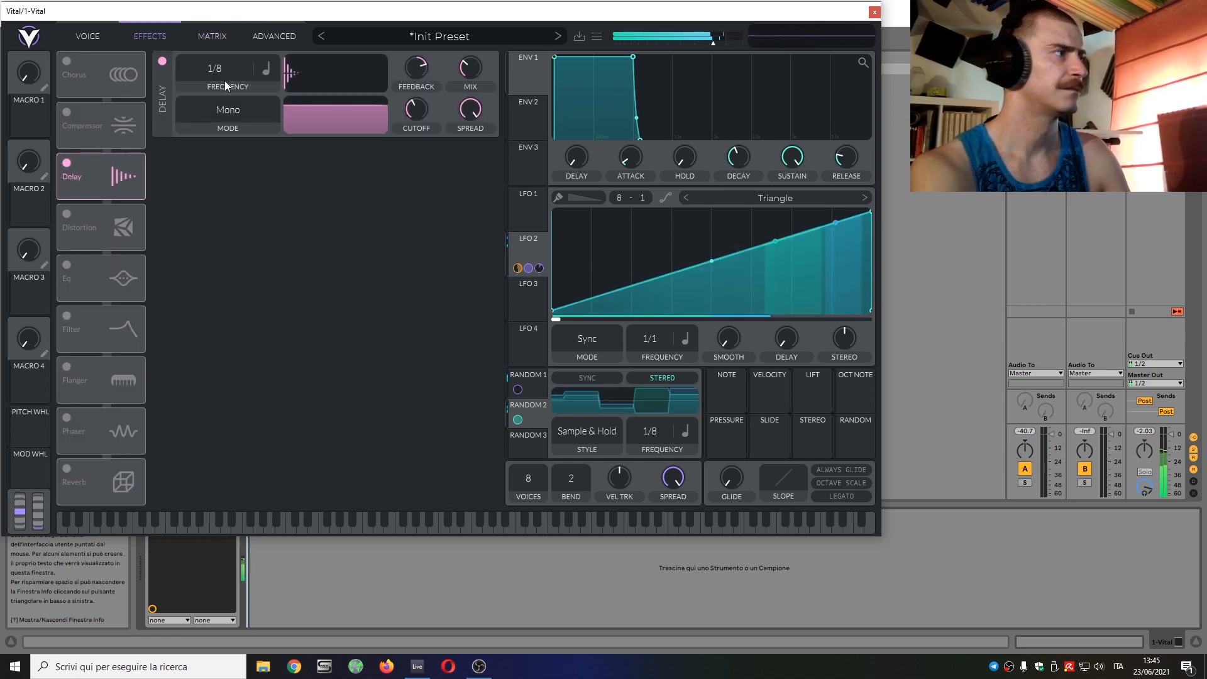
click(236, 107)
click(231, 189)
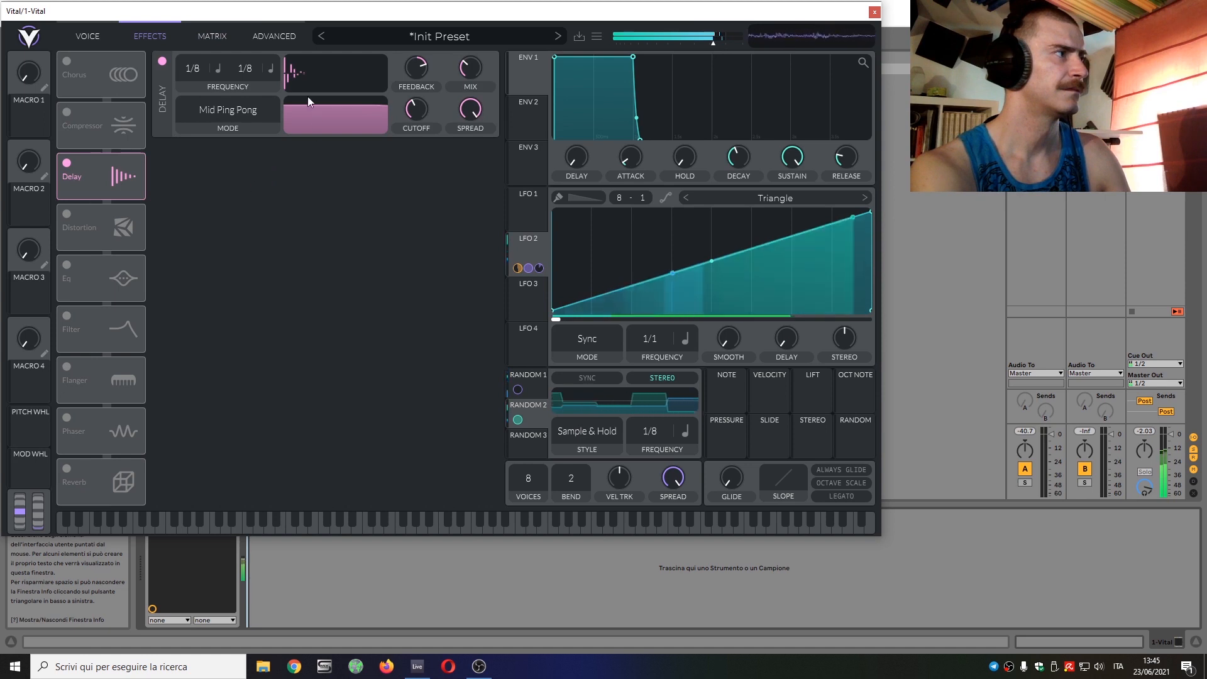
click(270, 73)
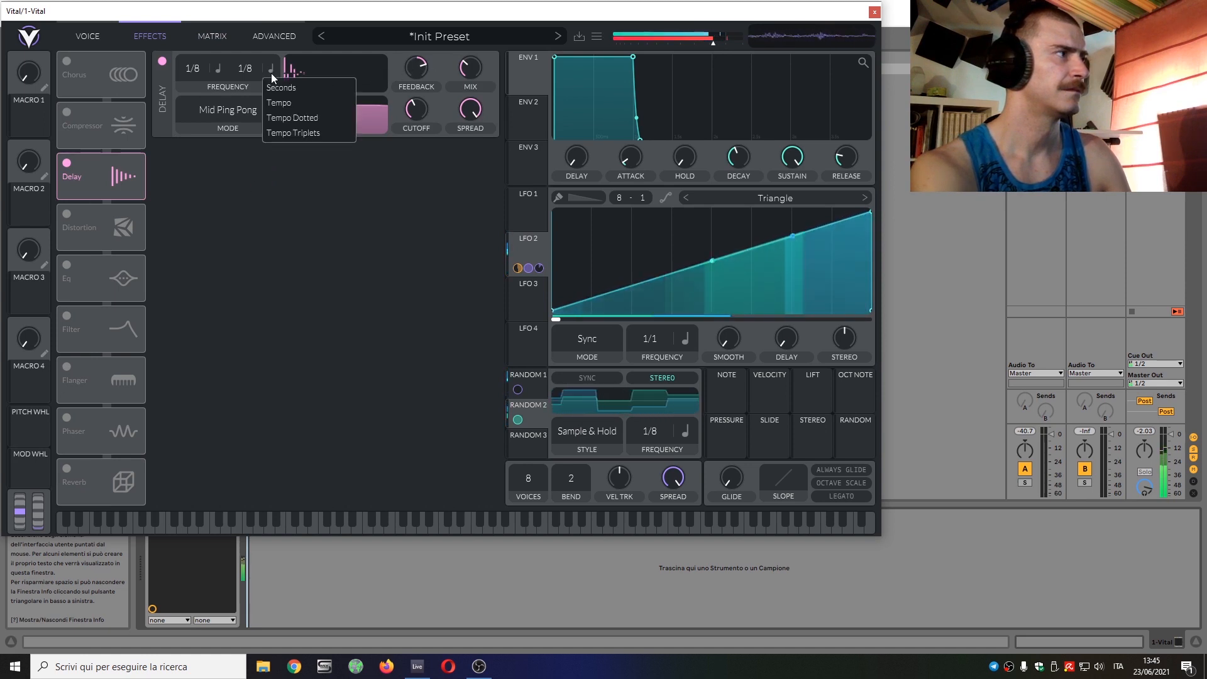
click(291, 117)
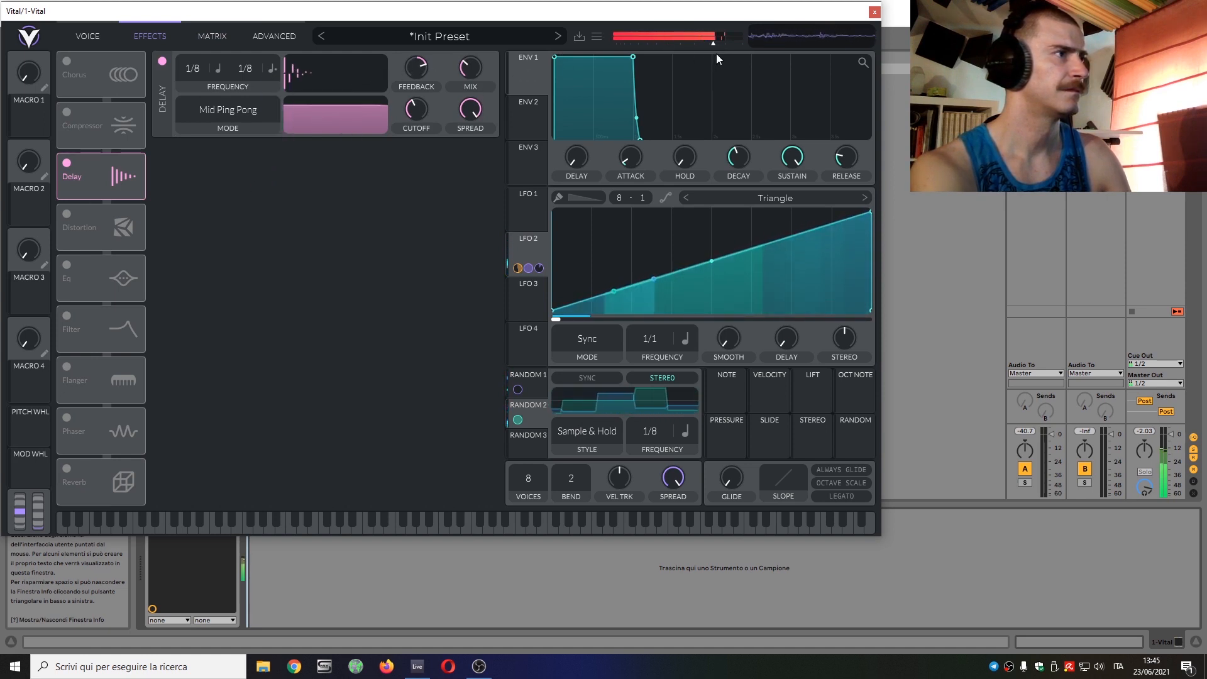
drag(711, 44, 708, 45)
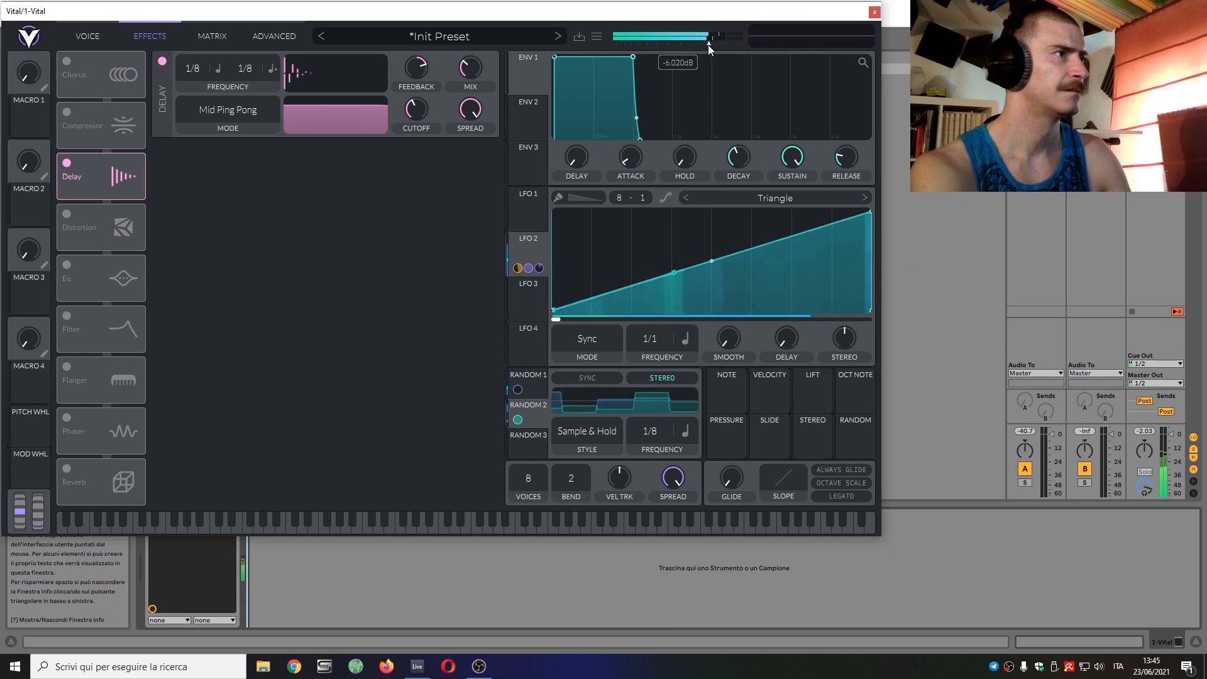
- Load the Pulse Width wavetable in Osc 1 with its wave position raised for a narrower pulse, and lower the master output slightly
click(95, 36)
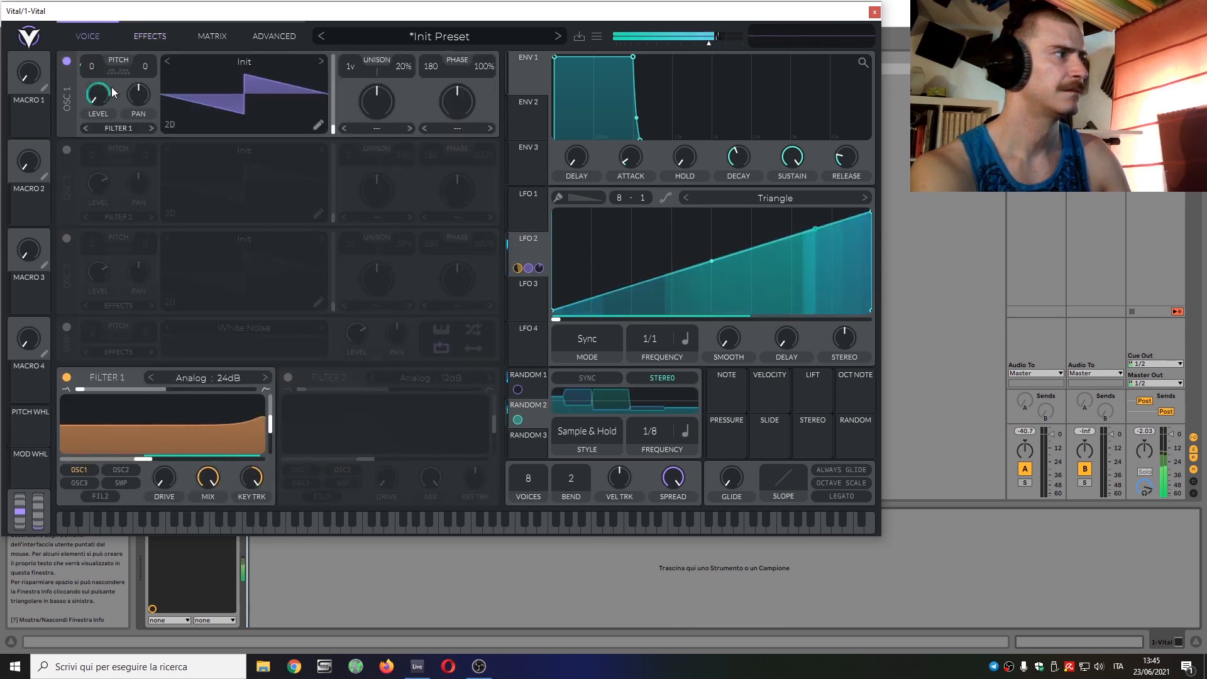
click(251, 61)
click(620, 180)
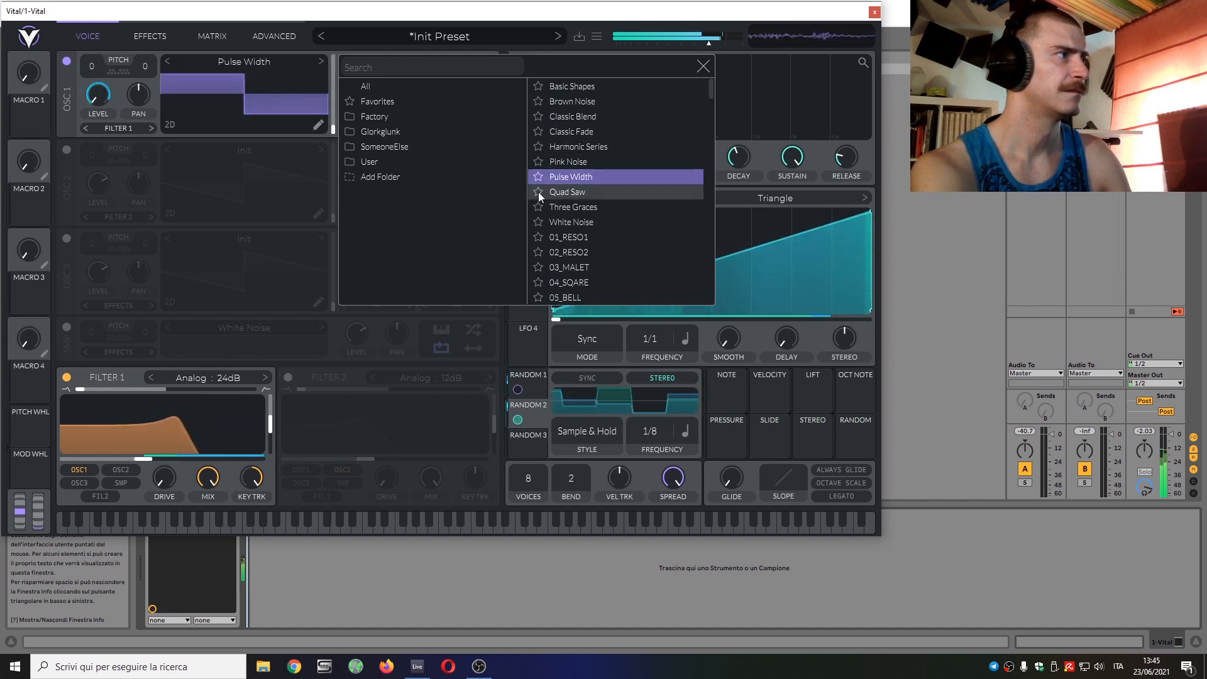
click(705, 44)
drag(706, 44, 703, 44)
drag(336, 124, 365, 57)
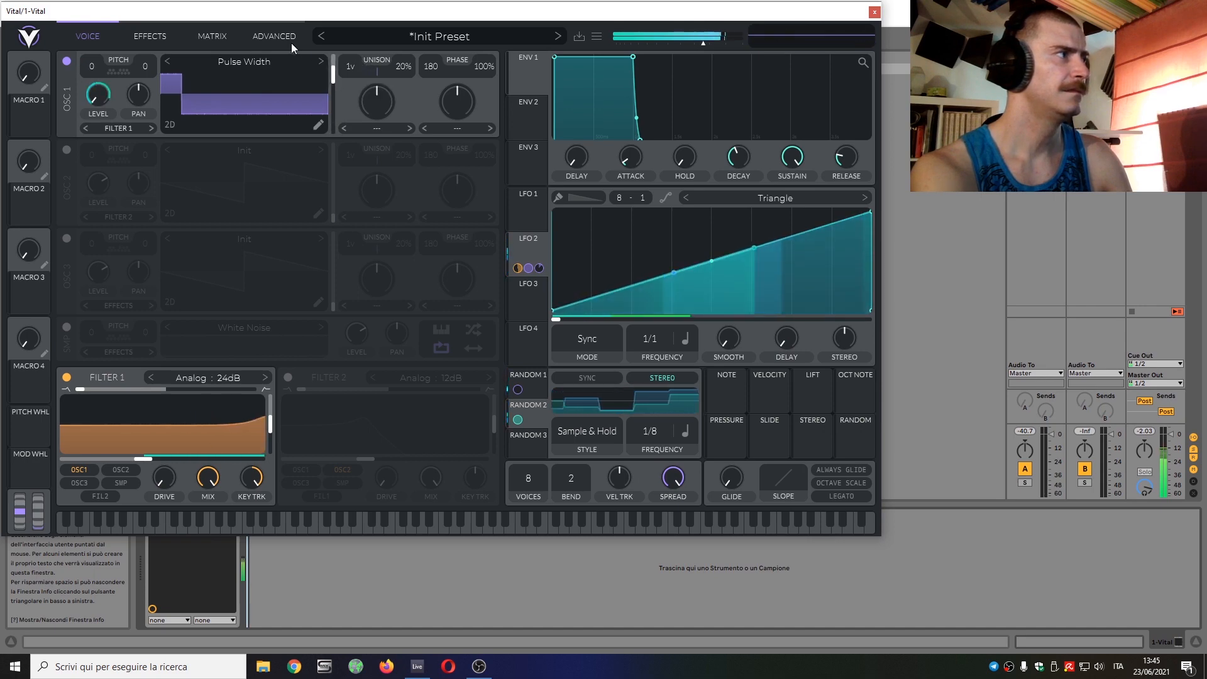
- Add a Reverb effect and raise its Pre Low Cut to about the middle of its range
click(147, 35)
click(65, 468)
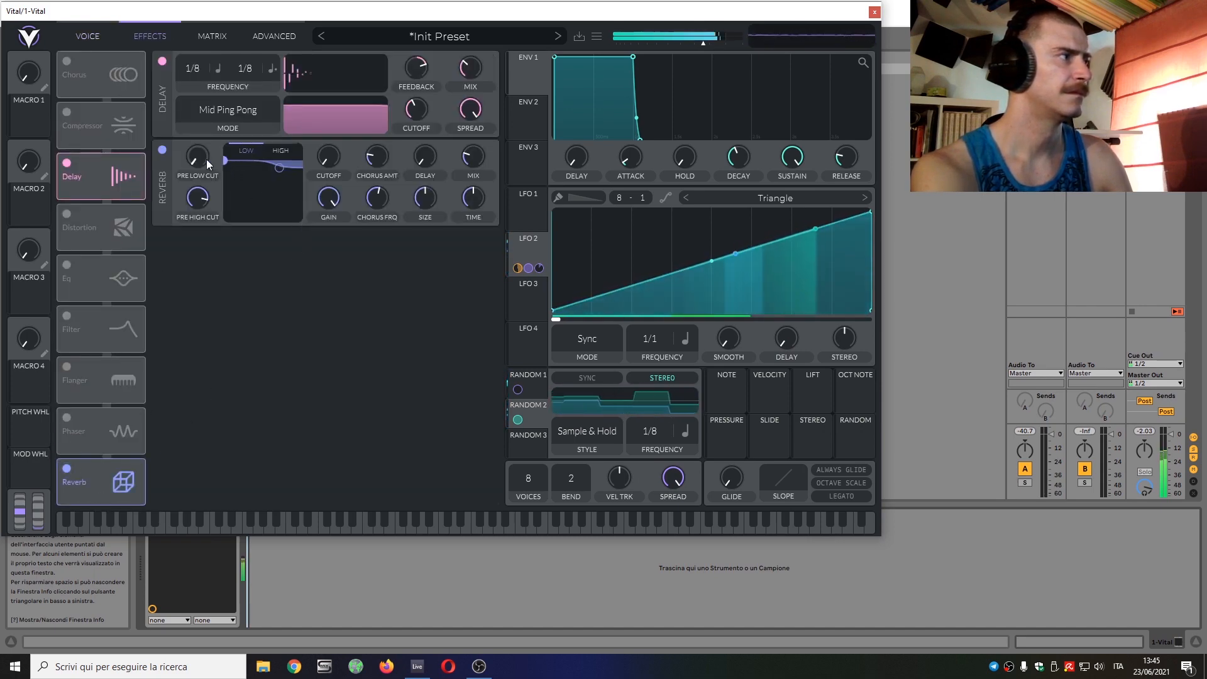
drag(206, 160, 224, 114)
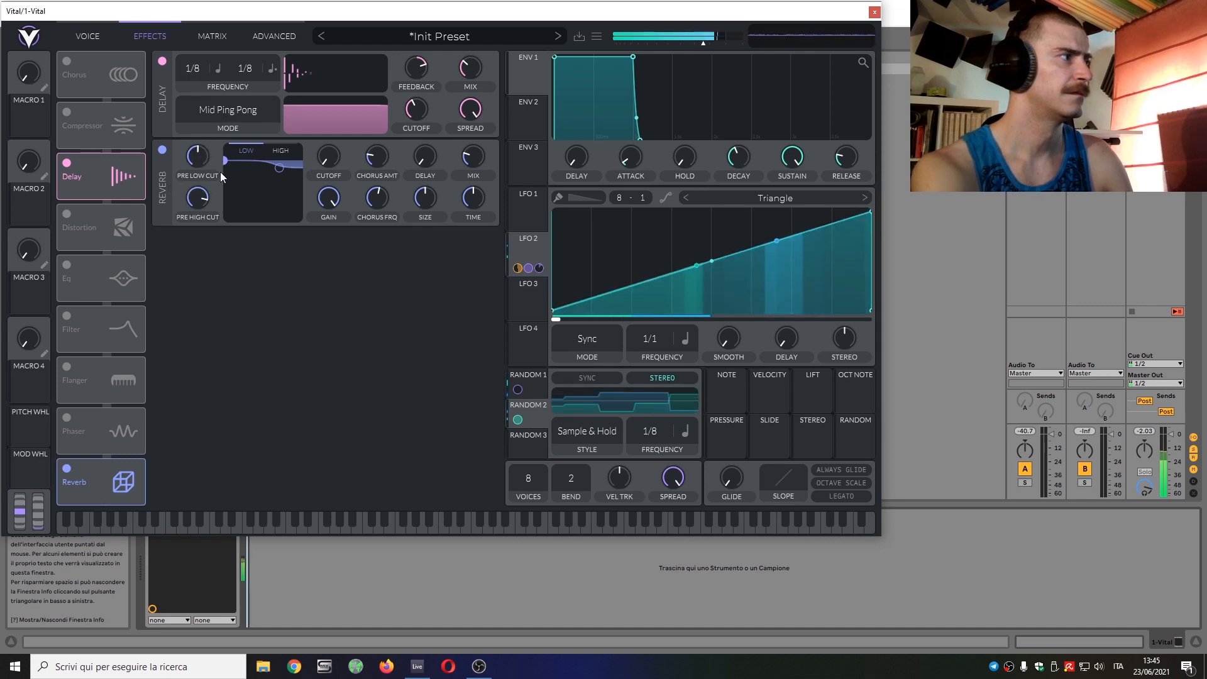
- Lower the Reverb size to about its minimum, and adjust Filter 1 with a lower cutoff and a little drive
drag(422, 200, 437, 254)
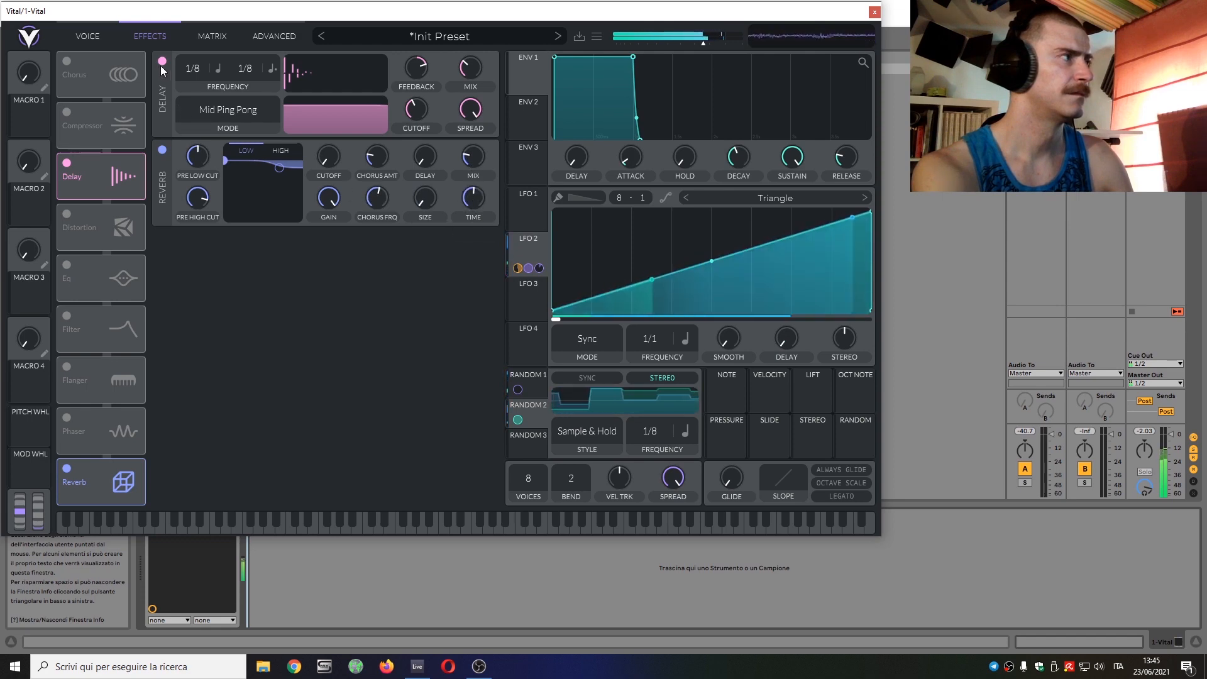
click(97, 34)
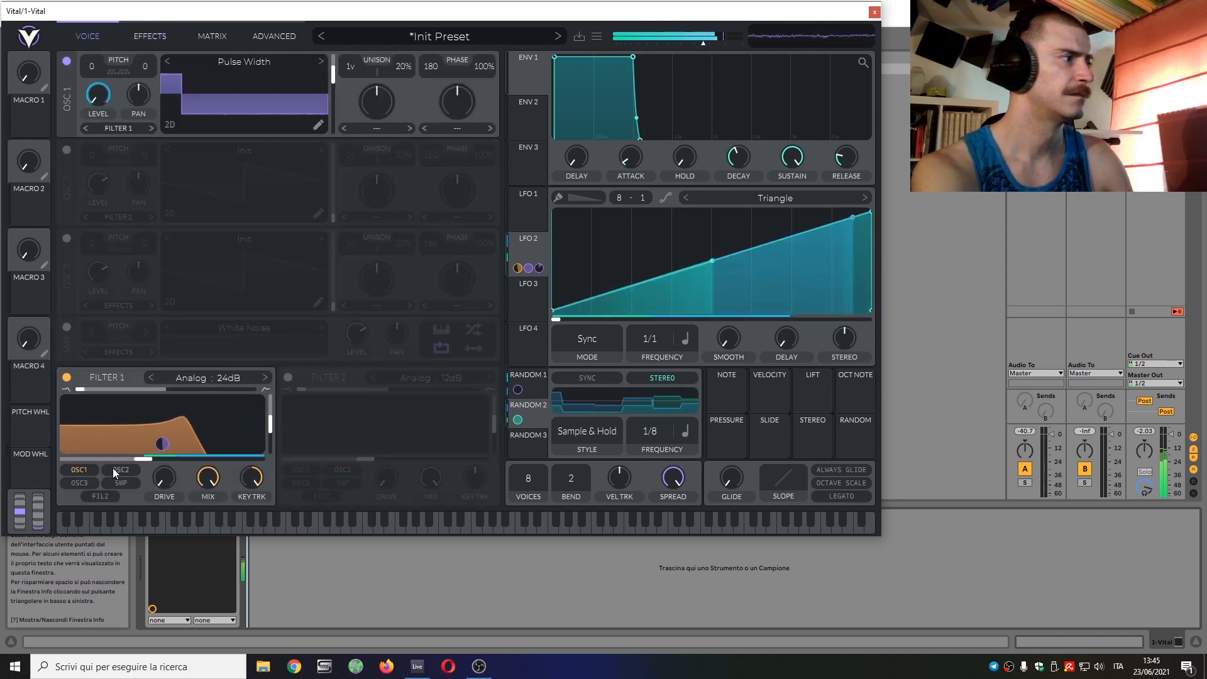
mouse_move(150, 458)
mouse_down()
mouse_move(109, 464)
mouse_move(162, 447)
mouse_move(162, 460)
mouse_up()
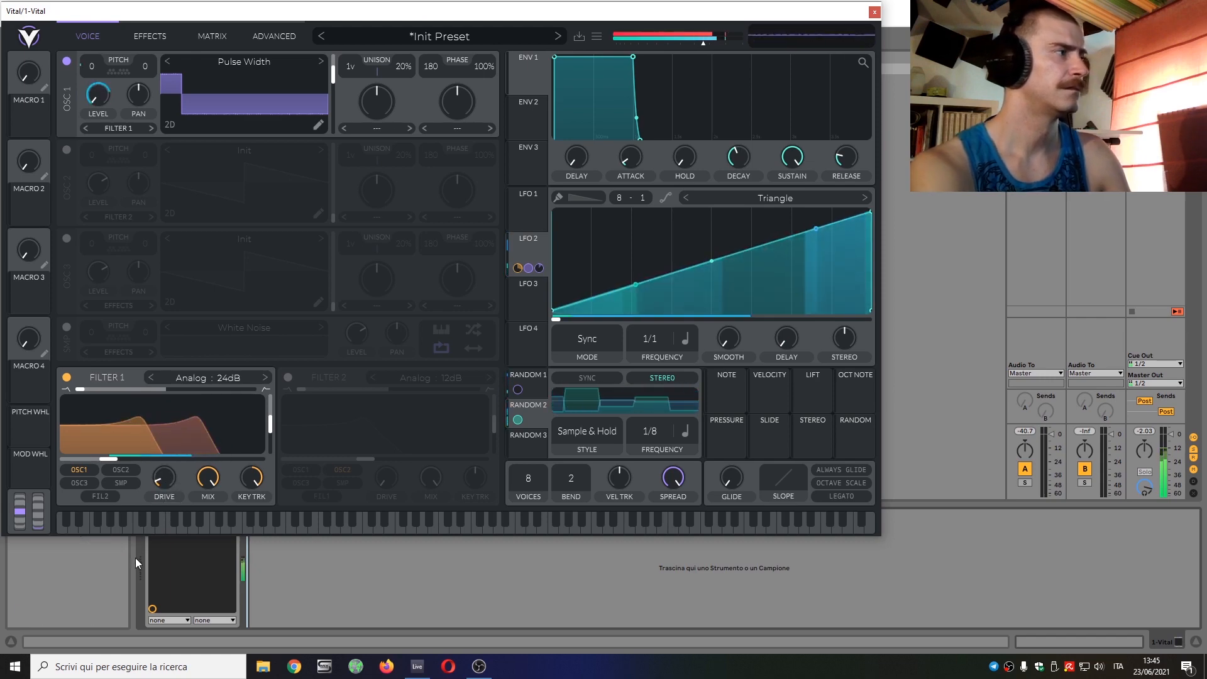
- Lower the master output to -9.992 dB and trim LFO 2's modulation amount on Osc 1 Level to slightly below maximum
drag(704, 45, 700, 45)
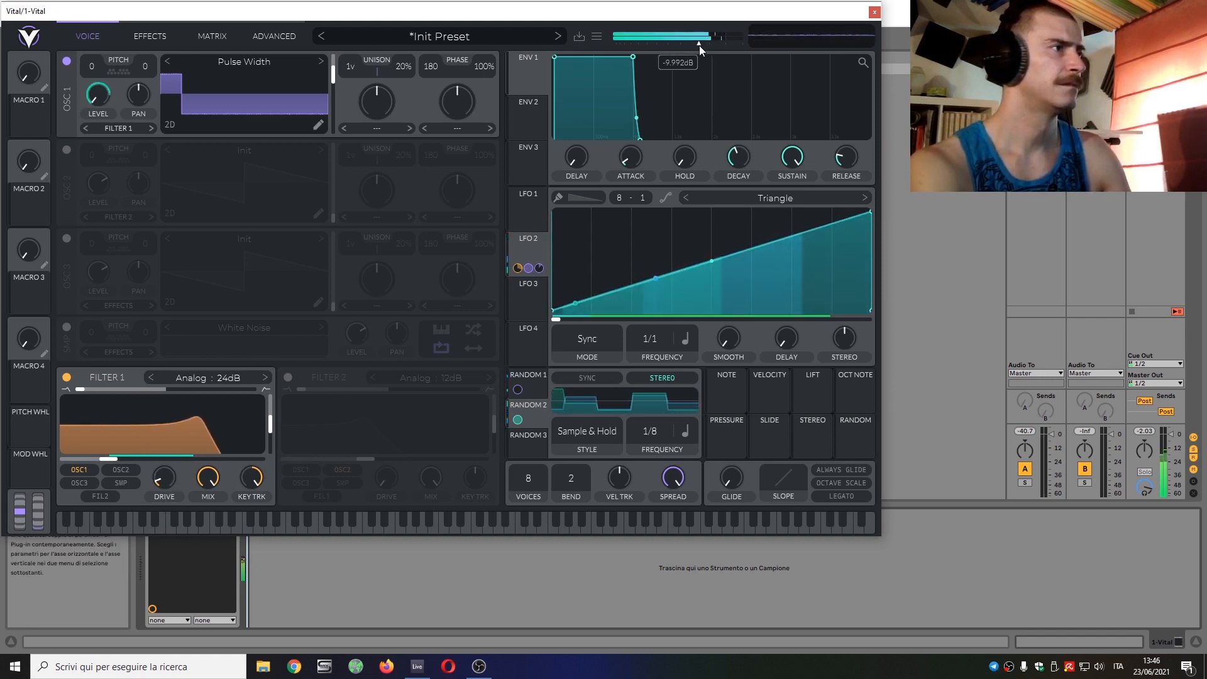
mouse_move(91, 84)
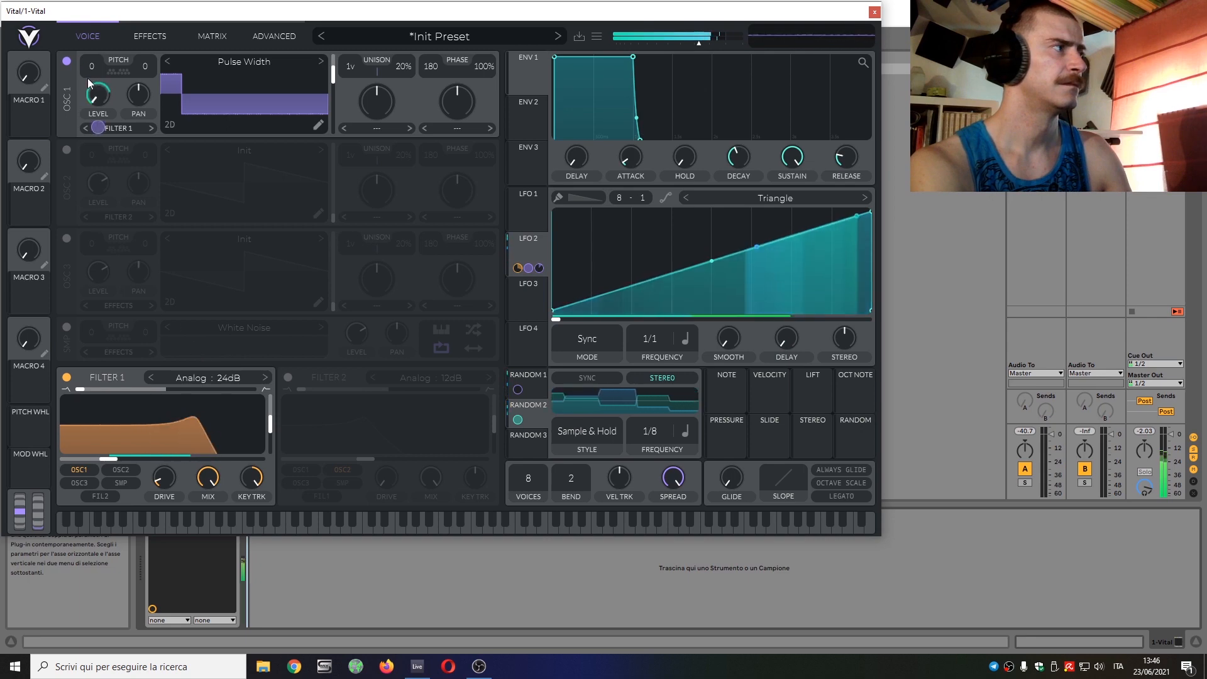
mouse_move(96, 132)
mouse_move(97, 129)
mouse_down()
mouse_move(97, 153)
mouse_move(97, 109)
mouse_up()
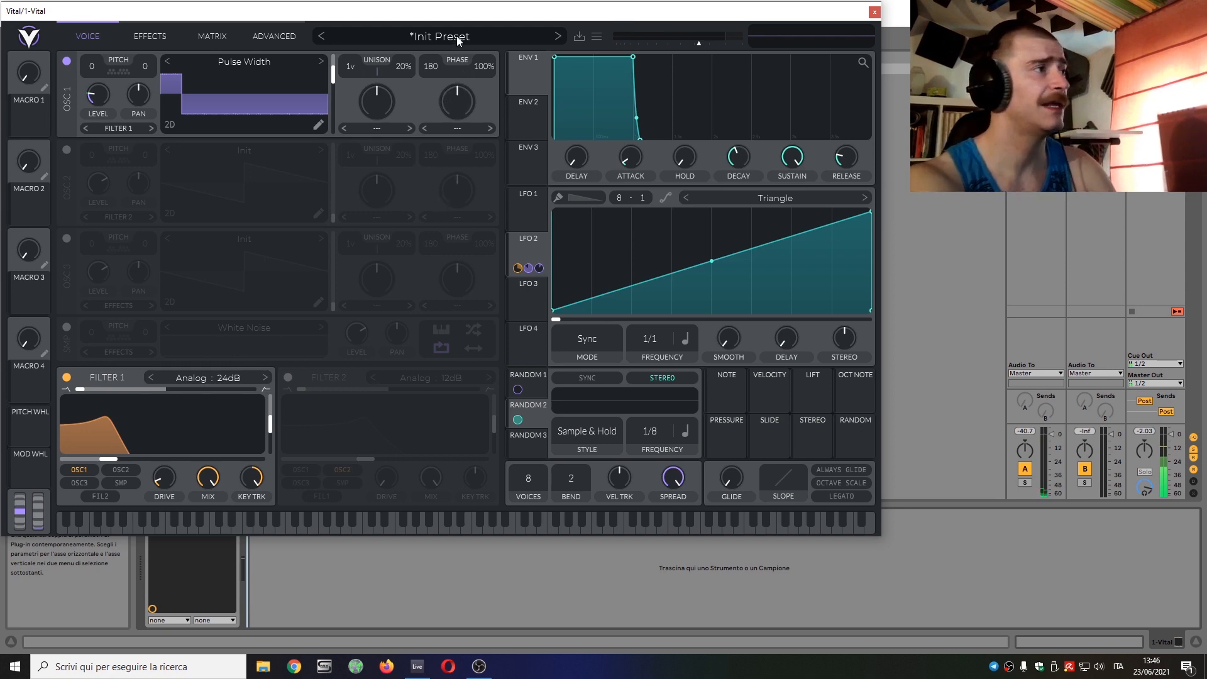
- Look over the preset options and the list of saved presets, then return to the patch
click(422, 39)
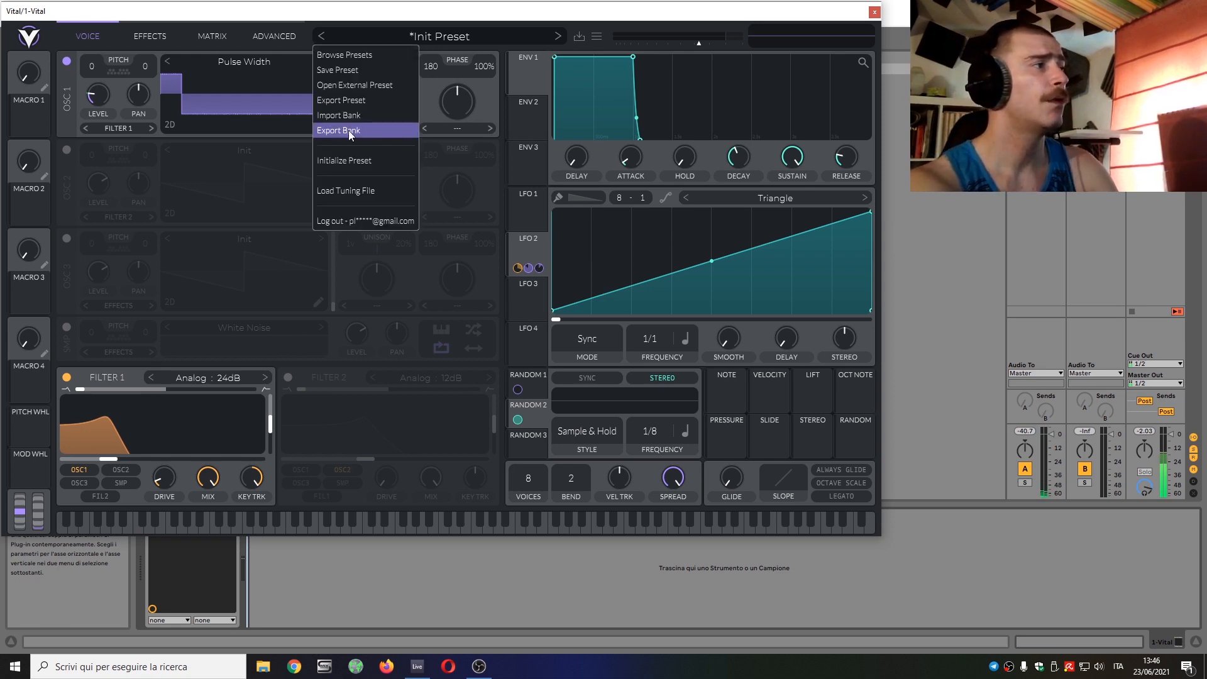
click(444, 37)
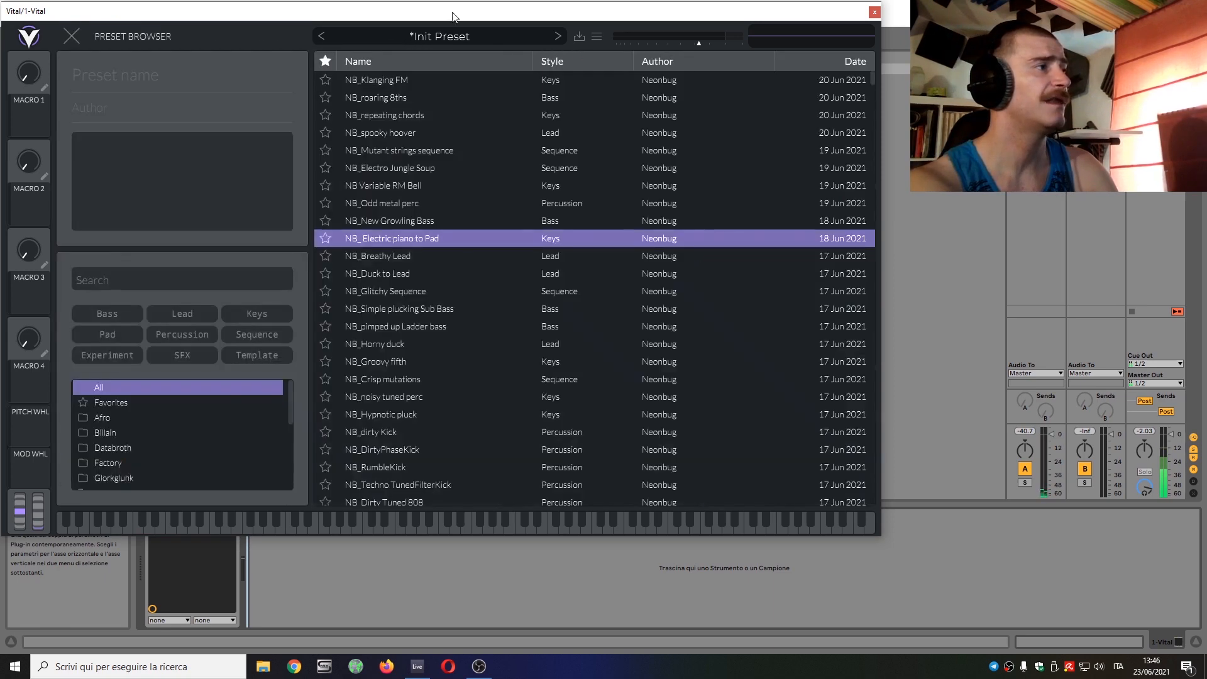
click(71, 36)
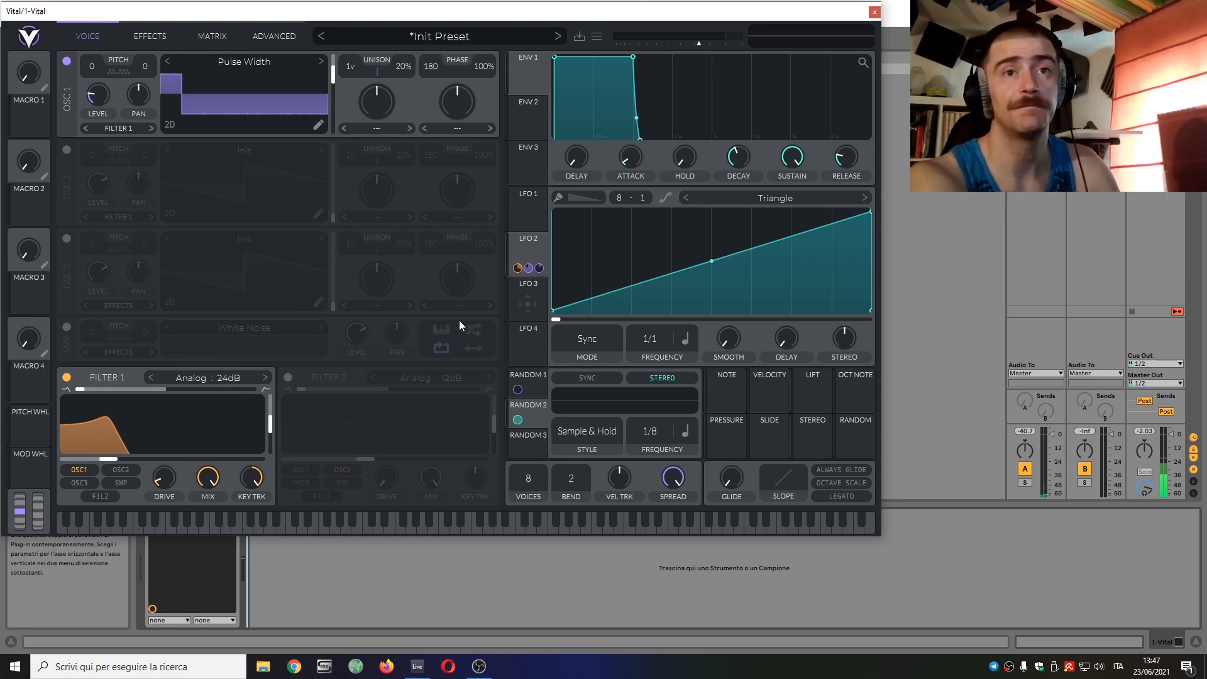
- Review the modulation matrix and the 16-16 ladder remap curve of Random 2 on LFO 2 Phase, returning to the voice view
click(212, 35)
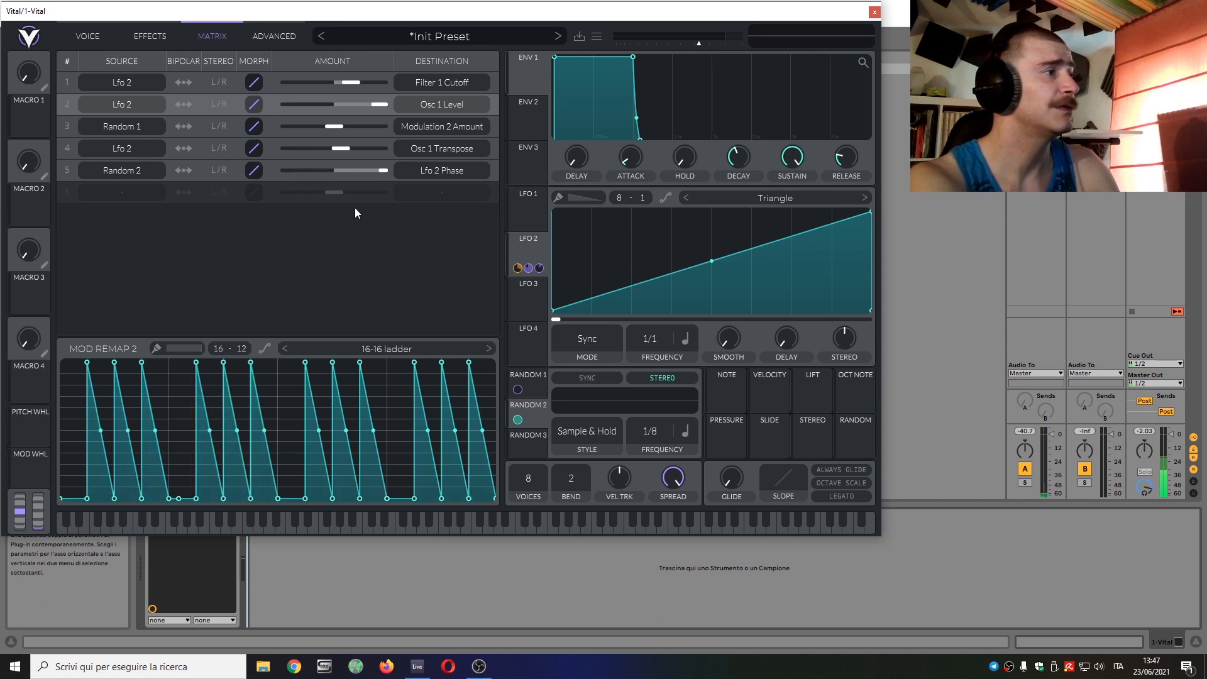
click(377, 171)
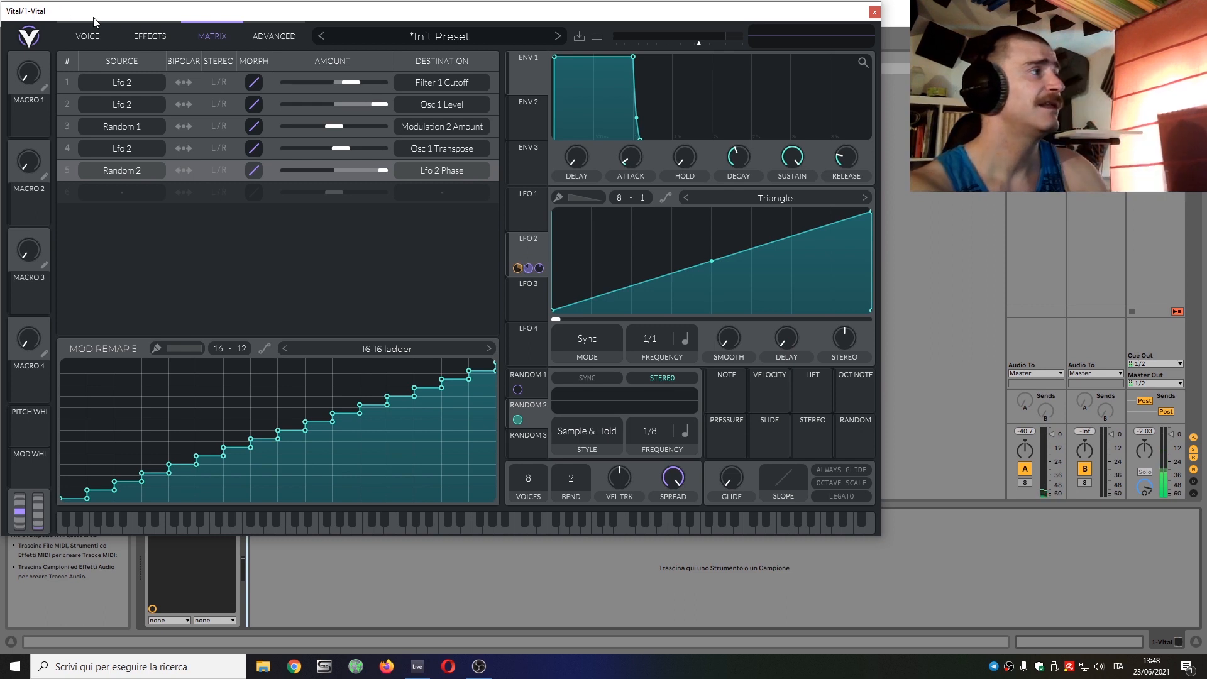
click(88, 35)
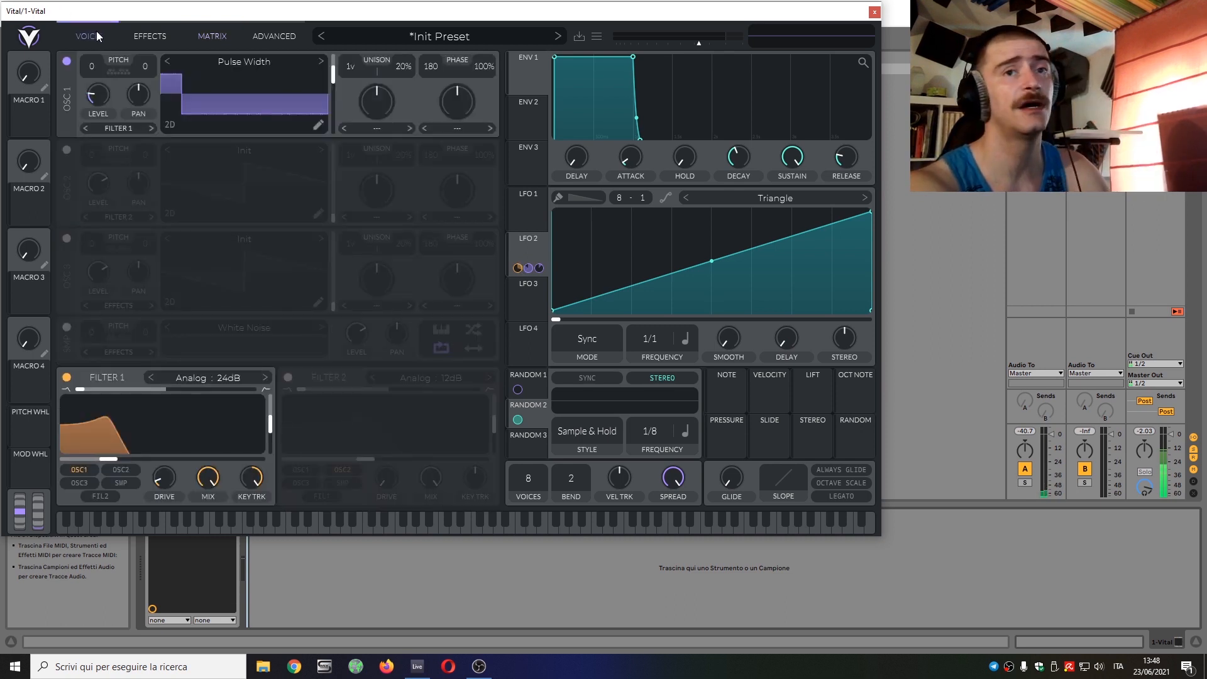